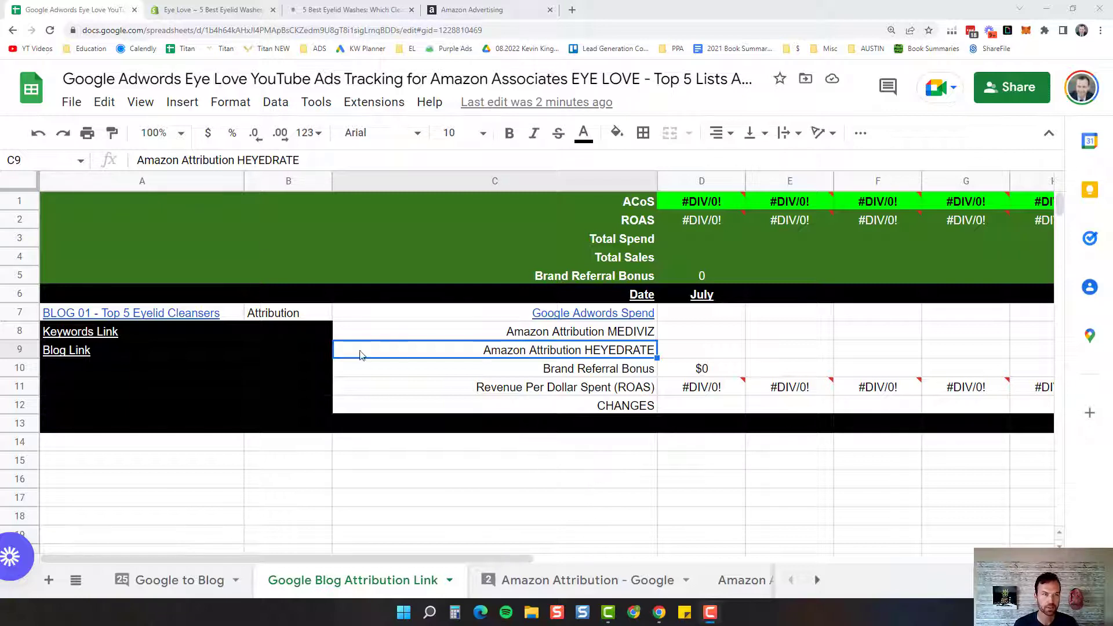
Switch to the eyelid cleanser blog post and review its top five products and their Amazon purchase links.
{"action": "left_click", "coordinate": [364, 5]}
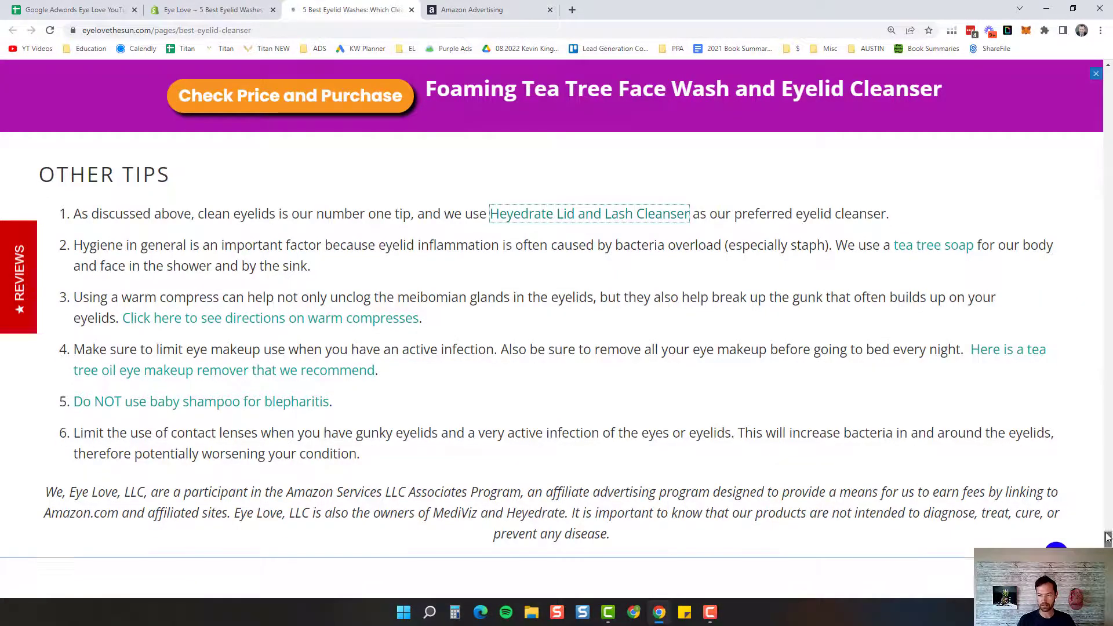
{"action": "key", "text": "Home"}
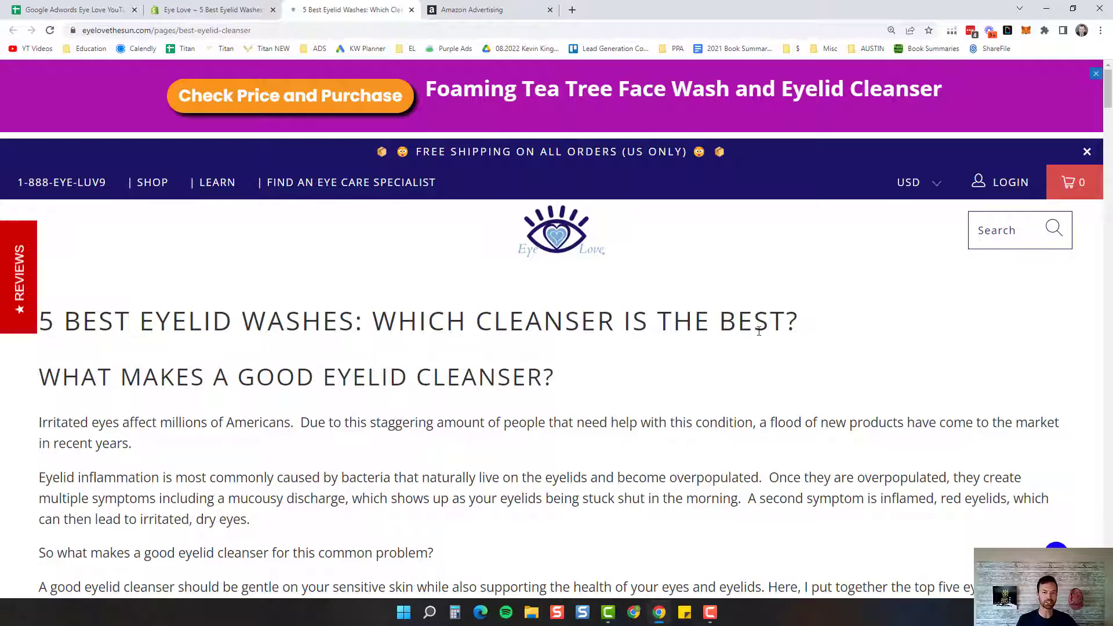
{"action": "scroll", "coordinate": [181, 223], "scroll_direction": "down", "scroll_amount": 3}
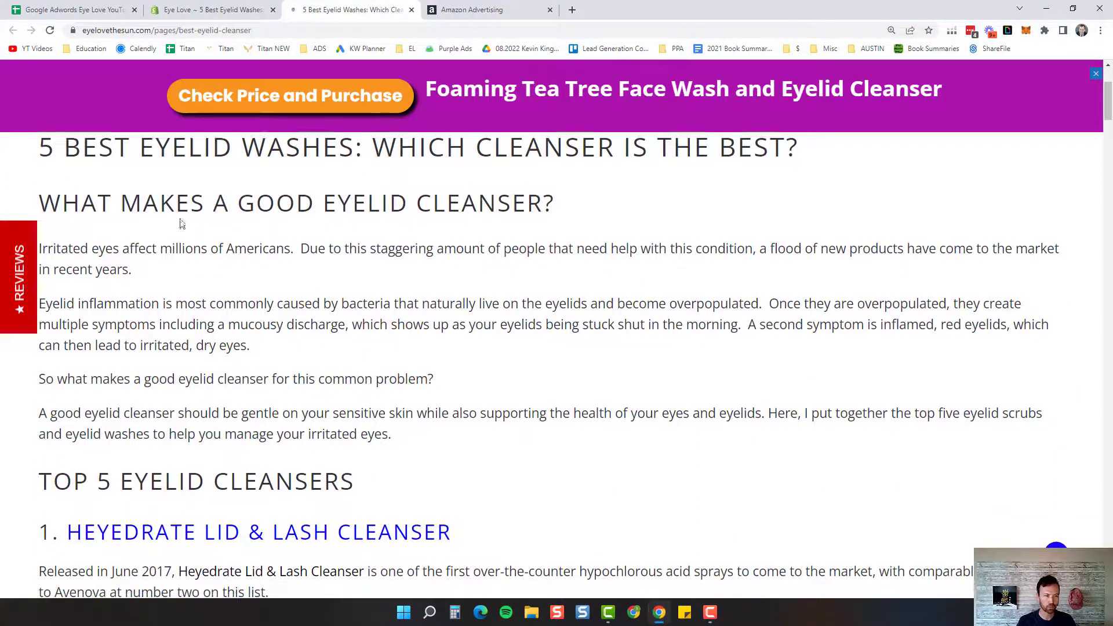
{"action": "scroll", "coordinate": [339, 331], "scroll_direction": "down", "scroll_amount": 3}
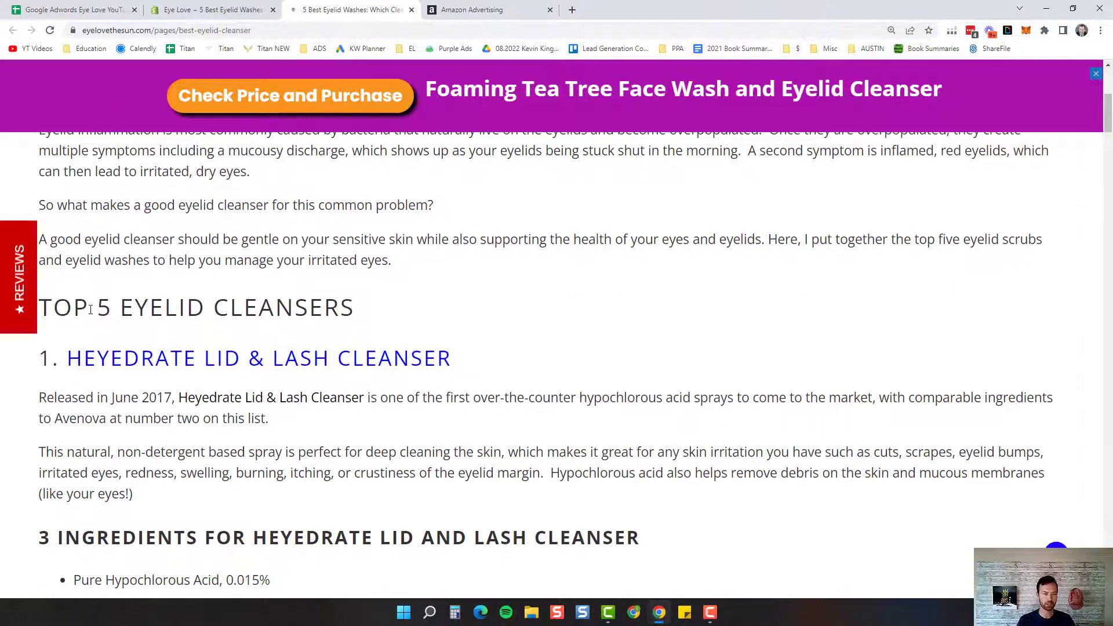
{"action": "scroll", "coordinate": [322, 309], "scroll_direction": "down", "scroll_amount": 9}
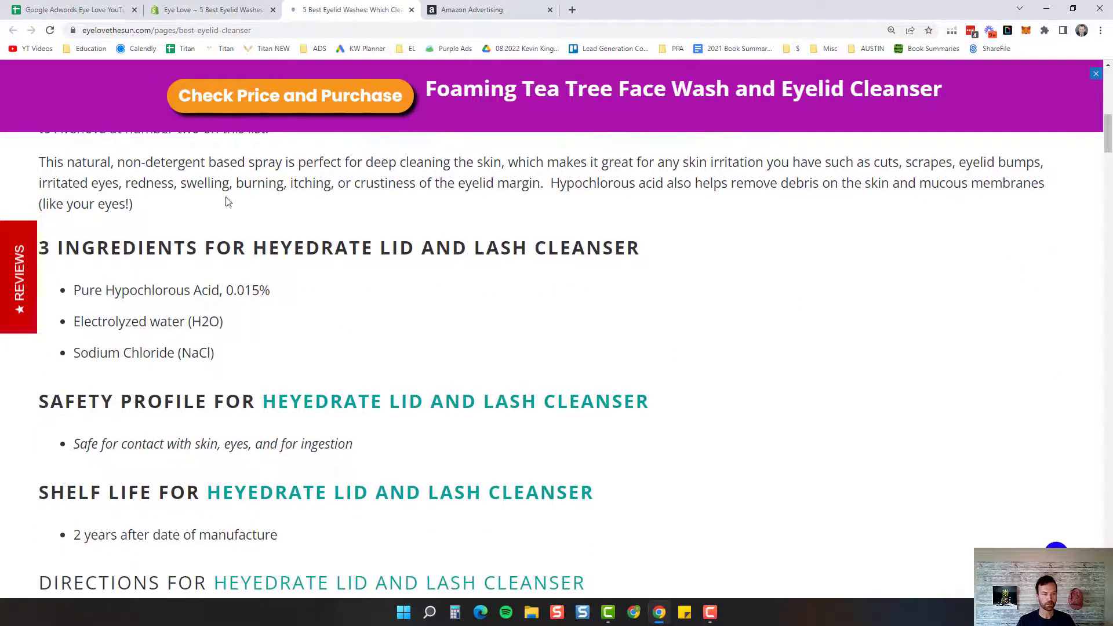
{"action": "scroll", "coordinate": [446, 319], "scroll_direction": "down", "scroll_amount": 18}
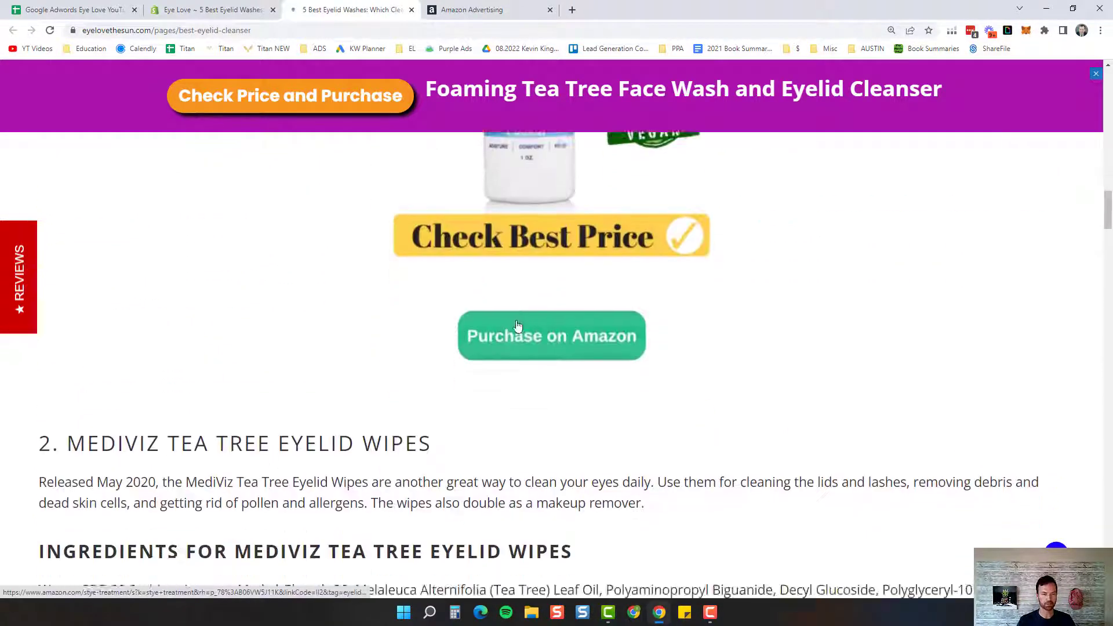
{"action": "scroll", "coordinate": [502, 325], "scroll_direction": "down", "scroll_amount": 14}
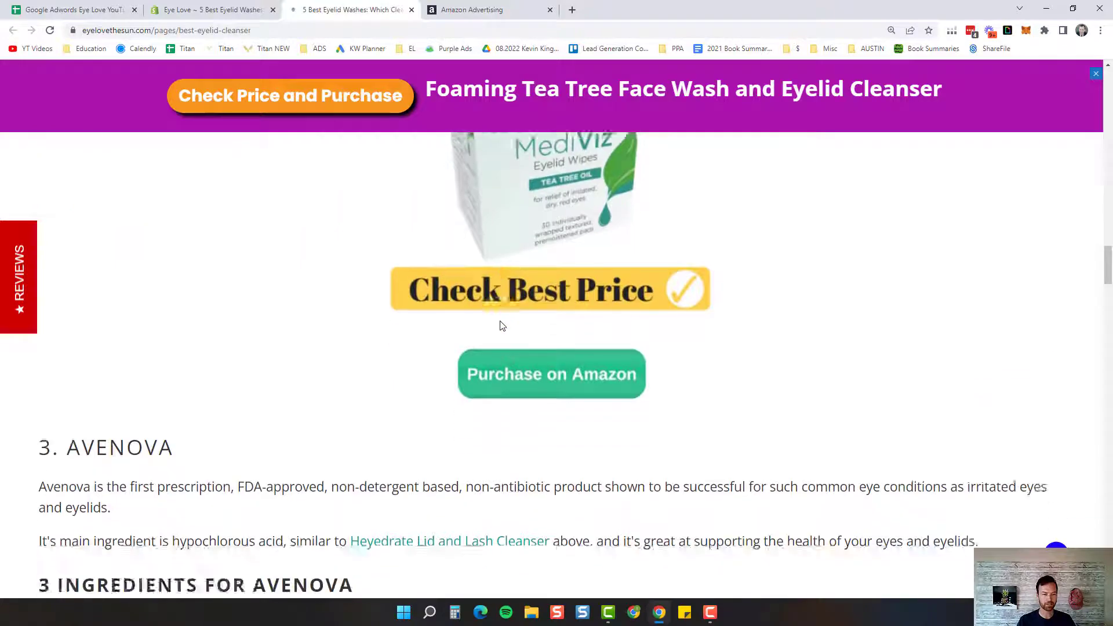
{"action": "scroll", "coordinate": [502, 325], "scroll_direction": "down", "scroll_amount": 13}
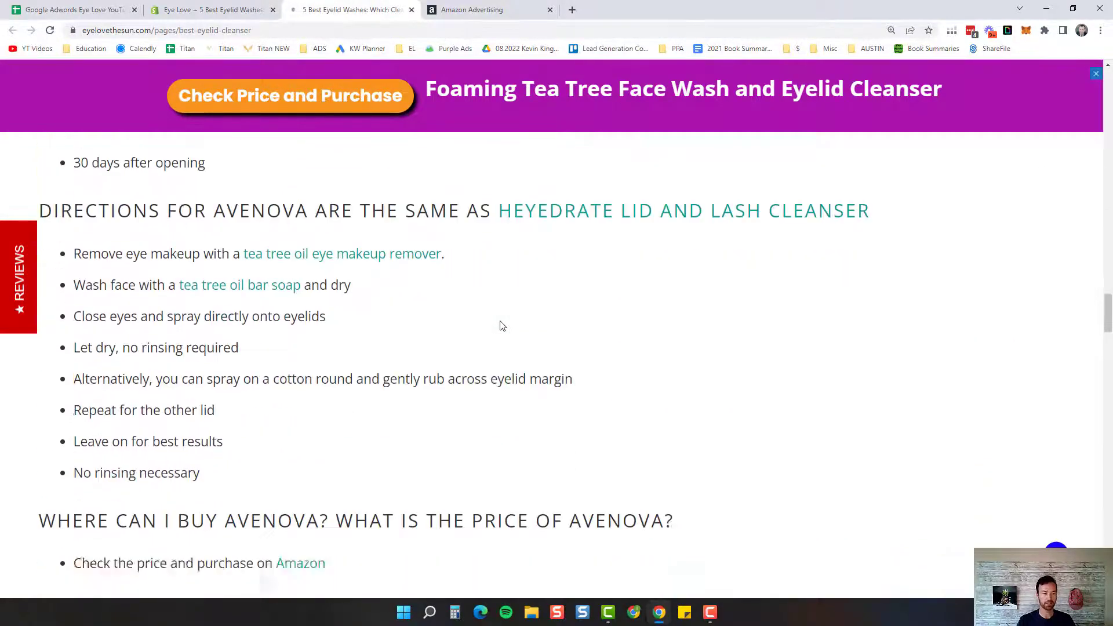
{"action": "scroll", "coordinate": [502, 325], "scroll_direction": "down", "scroll_amount": 20}
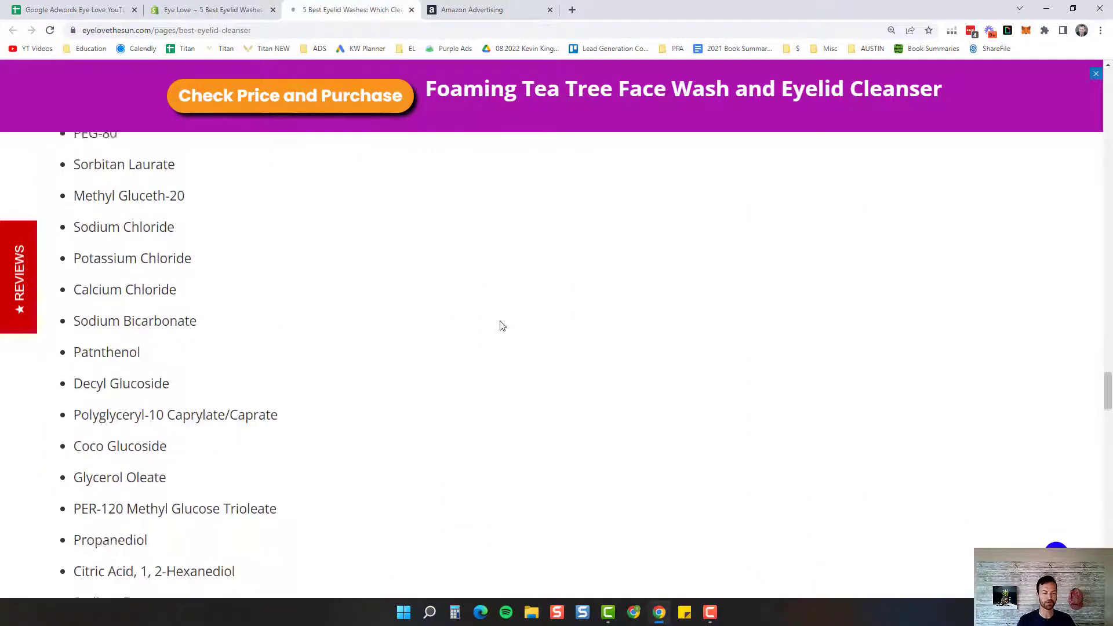
{"action": "scroll", "coordinate": [502, 325], "scroll_direction": "down", "scroll_amount": 9}
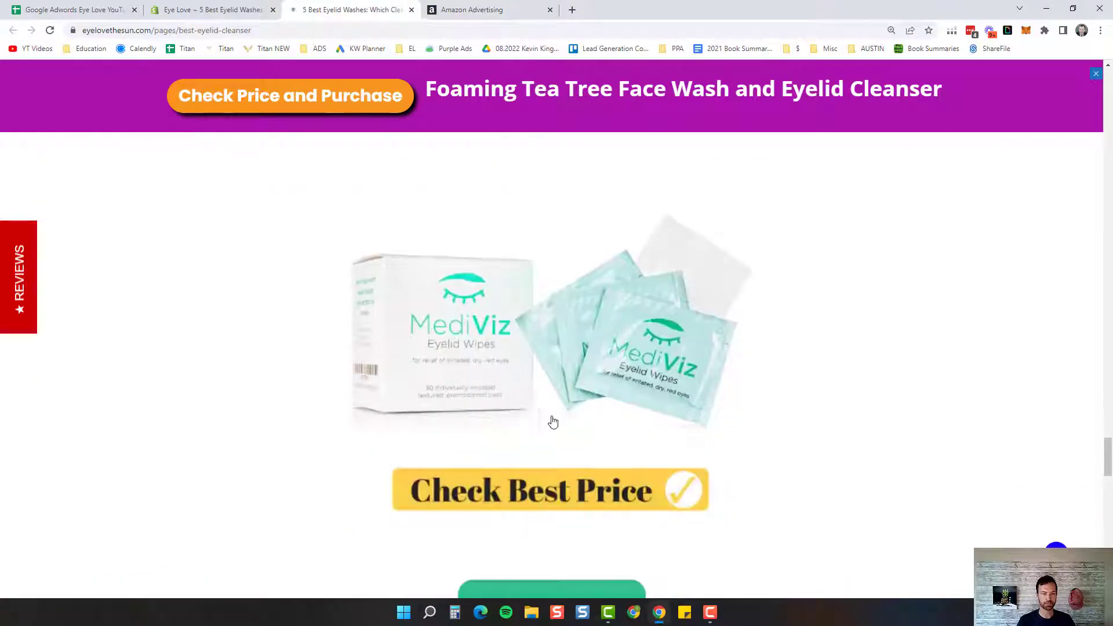
{"action": "scroll", "coordinate": [551, 579], "scroll_direction": "down", "scroll_amount": 6}
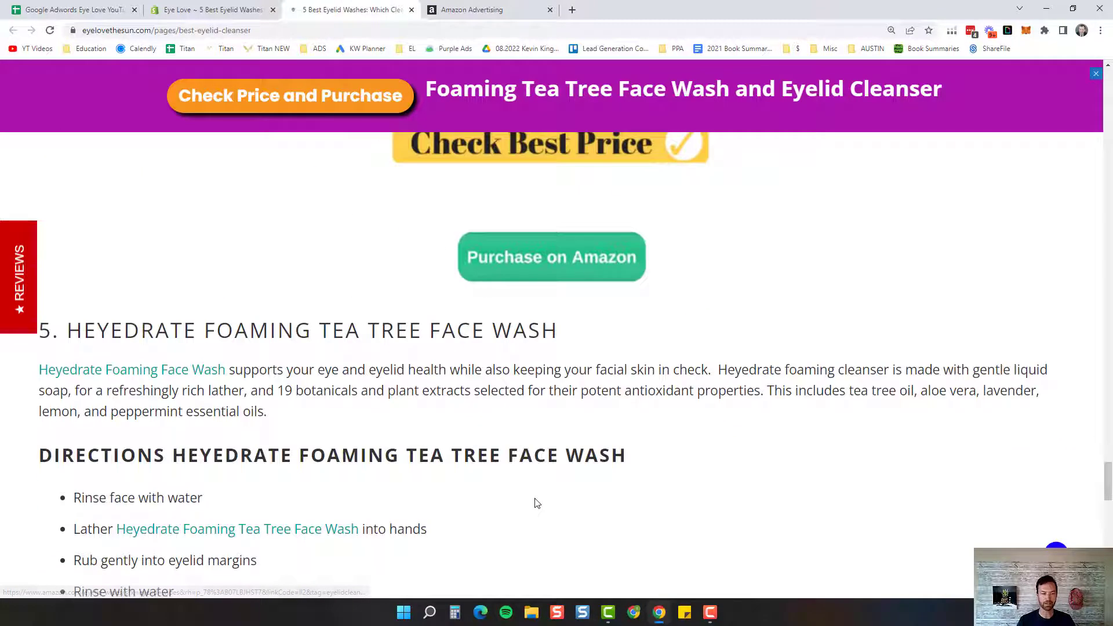
{"action": "scroll", "coordinate": [549, 243], "scroll_direction": "up", "scroll_amount": 20}
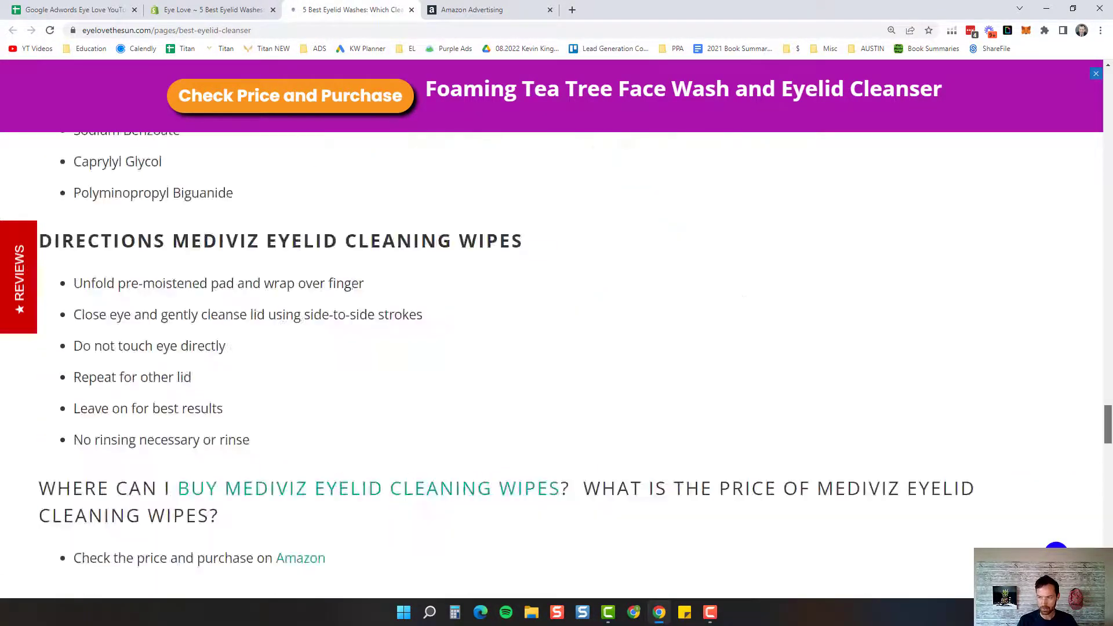
{"action": "scroll", "coordinate": [371, 337], "scroll_direction": "down", "scroll_amount": 5}
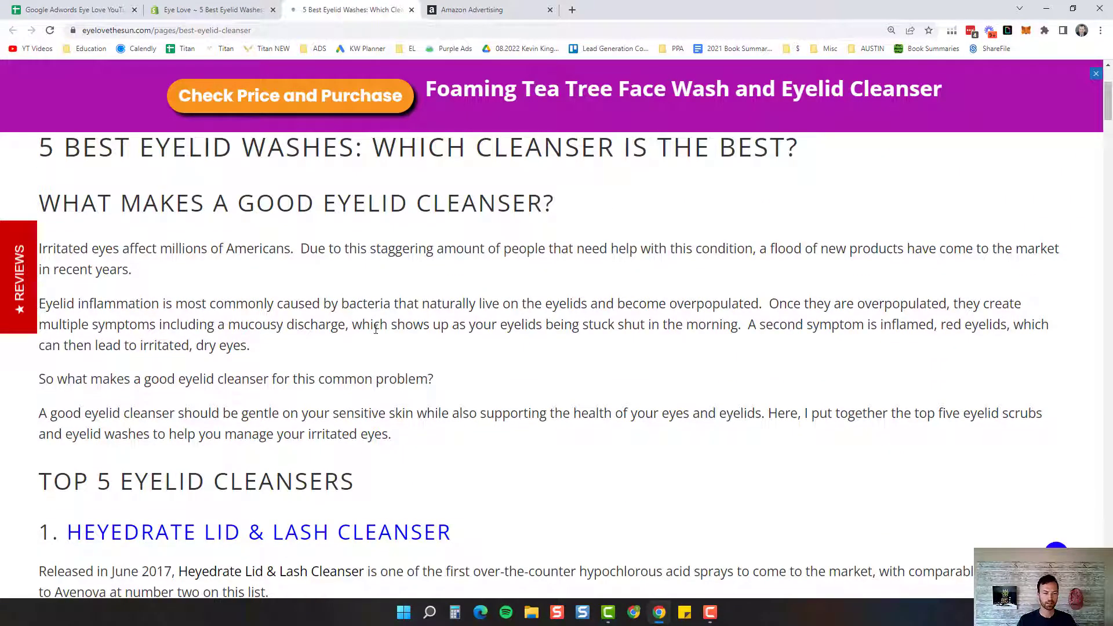
{"action": "scroll", "coordinate": [321, 424], "scroll_direction": "down", "scroll_amount": 2}
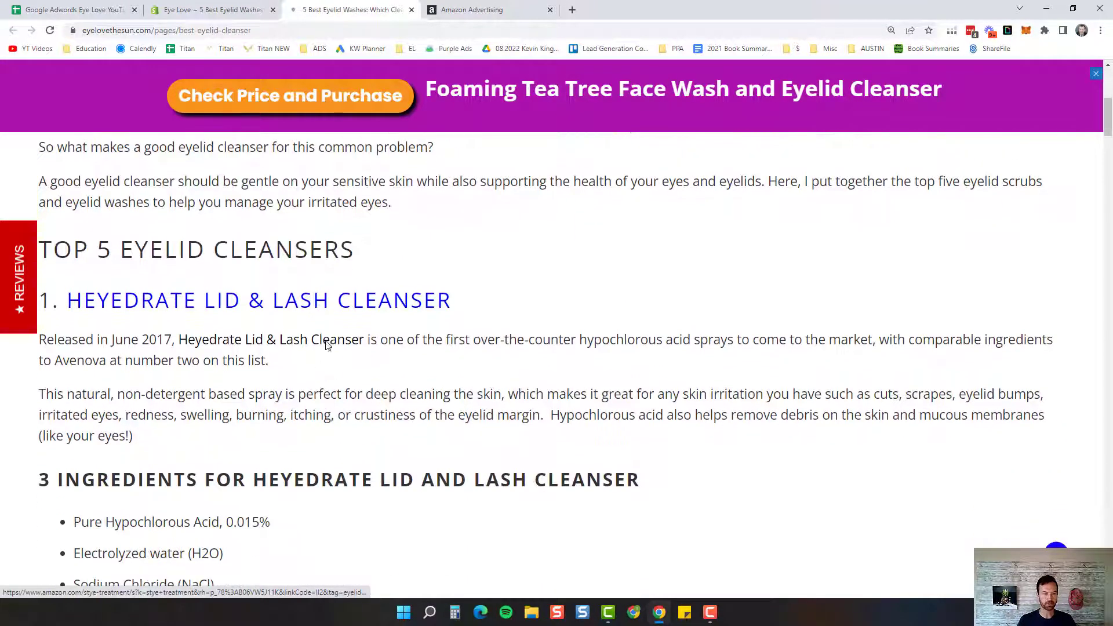
Open the Heyedrate Lid & Lash Cleanser's Amazon product page from the post and select its URL through the ASIN.
{"action": "left_click", "coordinate": [325, 301]}
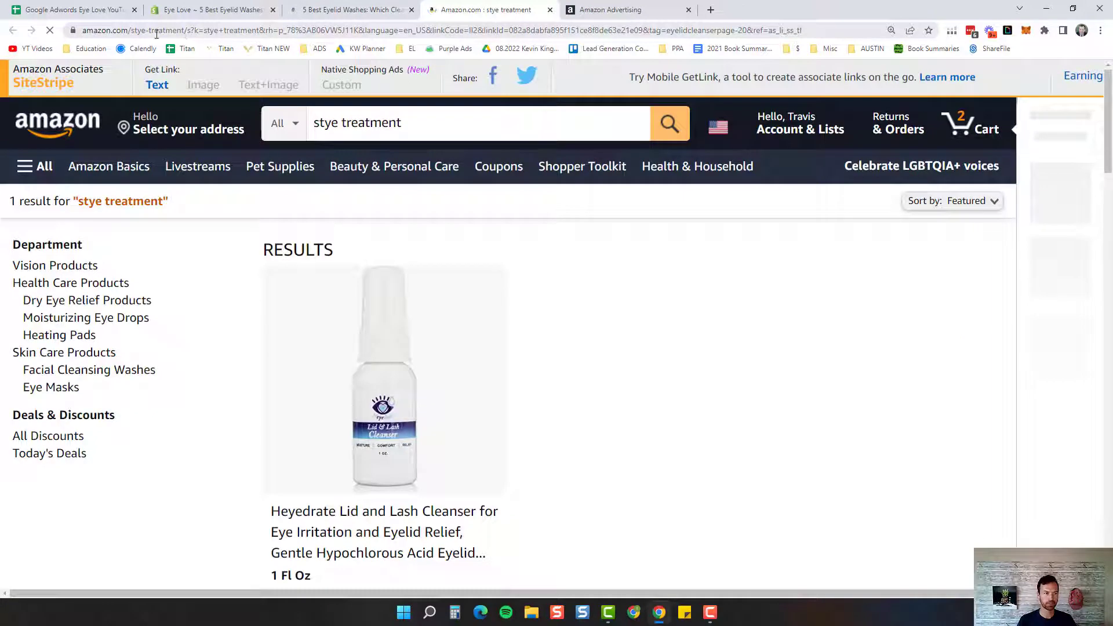
{"action": "left_click", "coordinate": [353, 323]}
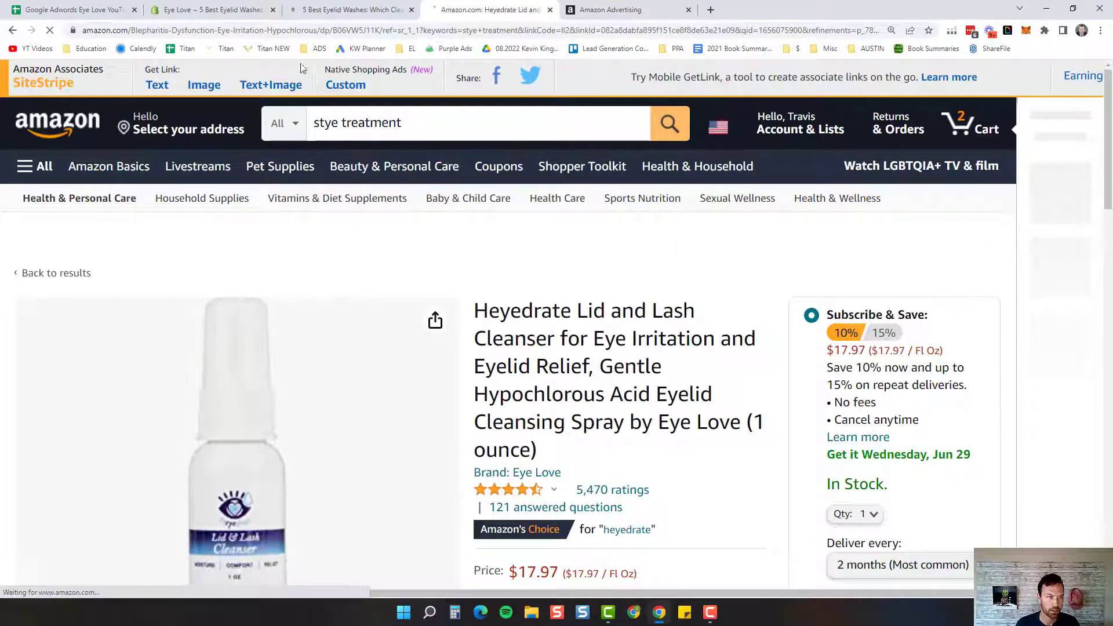
{"action": "left_click_drag", "start_coordinate": [426, 30], "coordinate": [81, 30]}
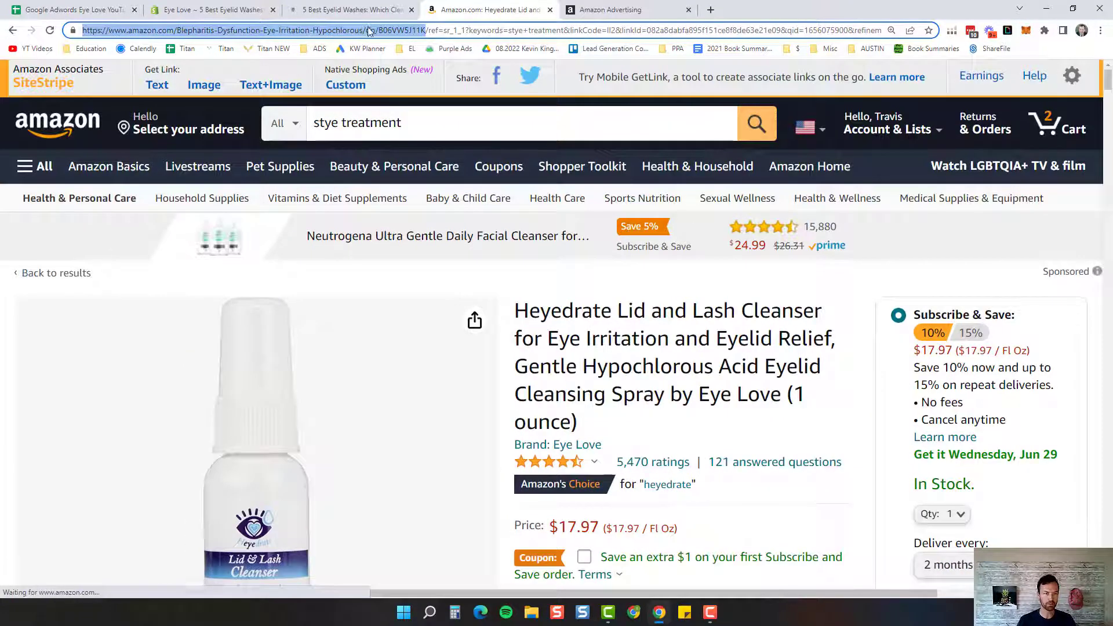
View the product page's source, find "canonical" and select the canonical product URL.
{"action": "right_click", "coordinate": [532, 282]}
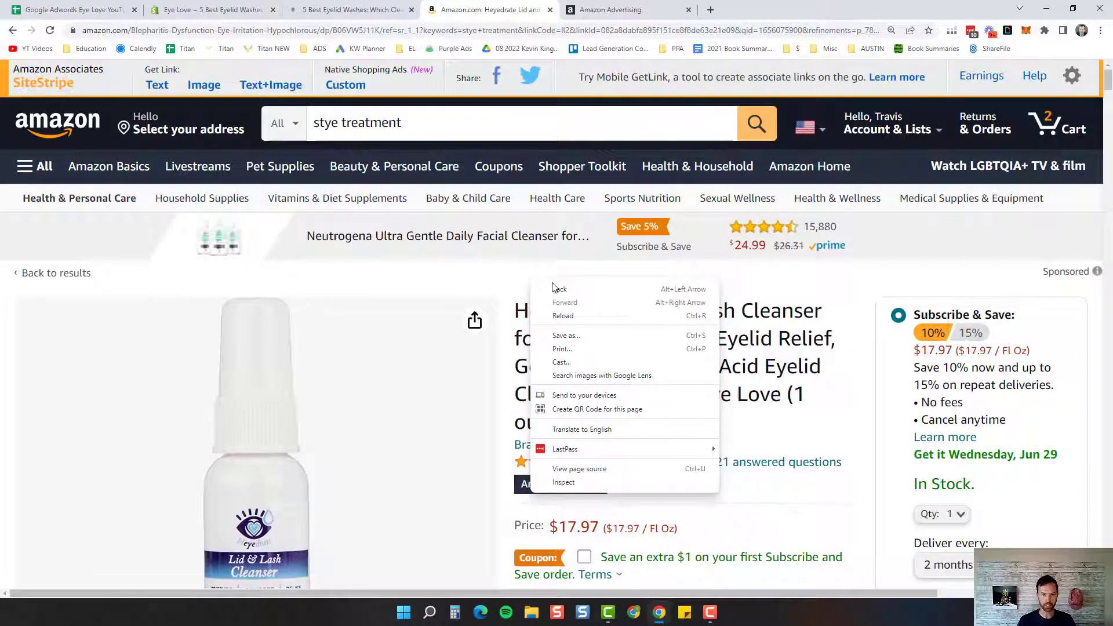
{"action": "left_click", "coordinate": [580, 469]}
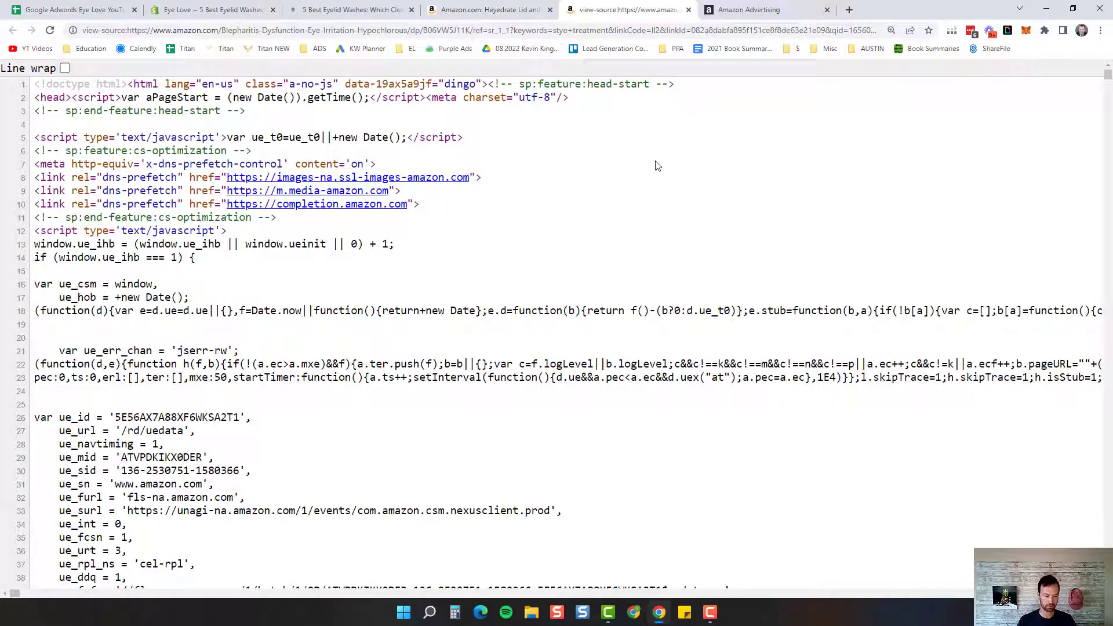
{"action": "key", "text": "ctrl+f"}
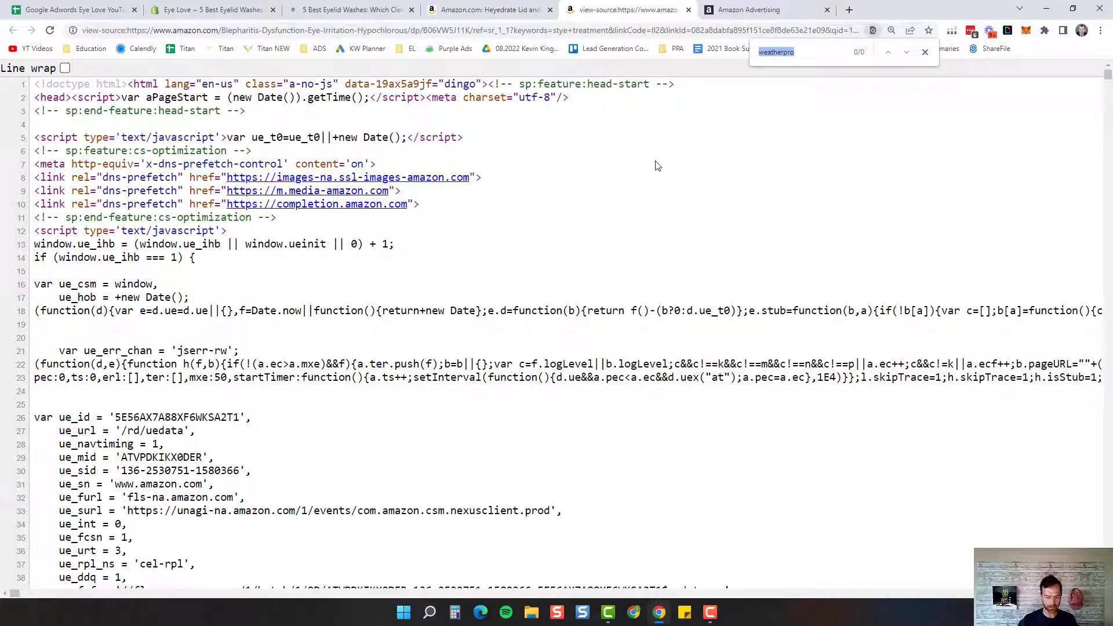
{"action": "type", "text": "canonica"}
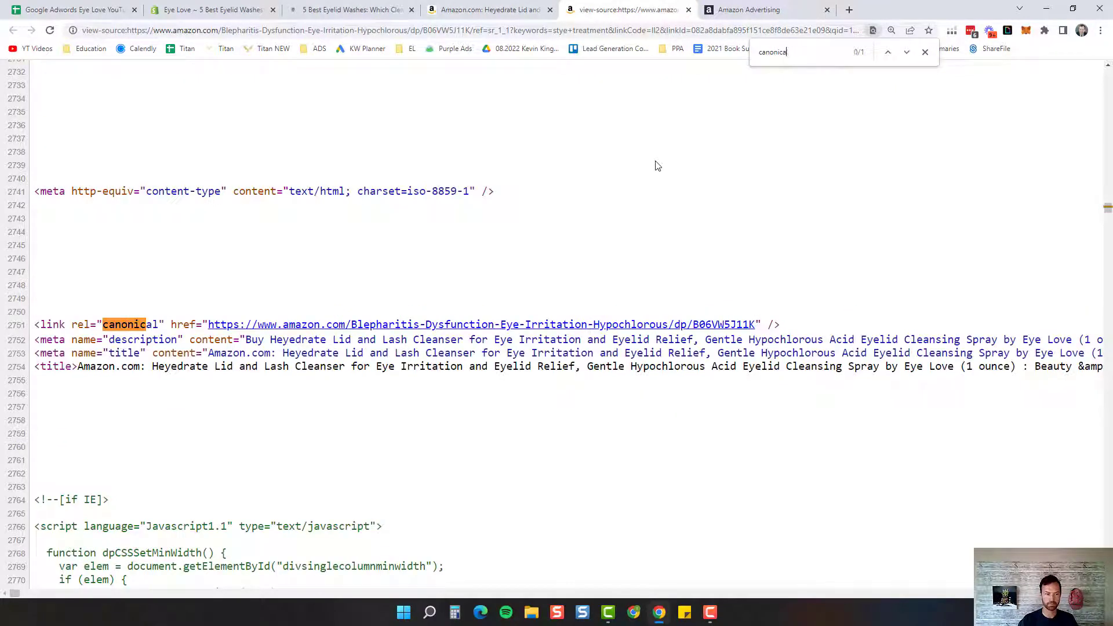
{"action": "type", "text": "l"}
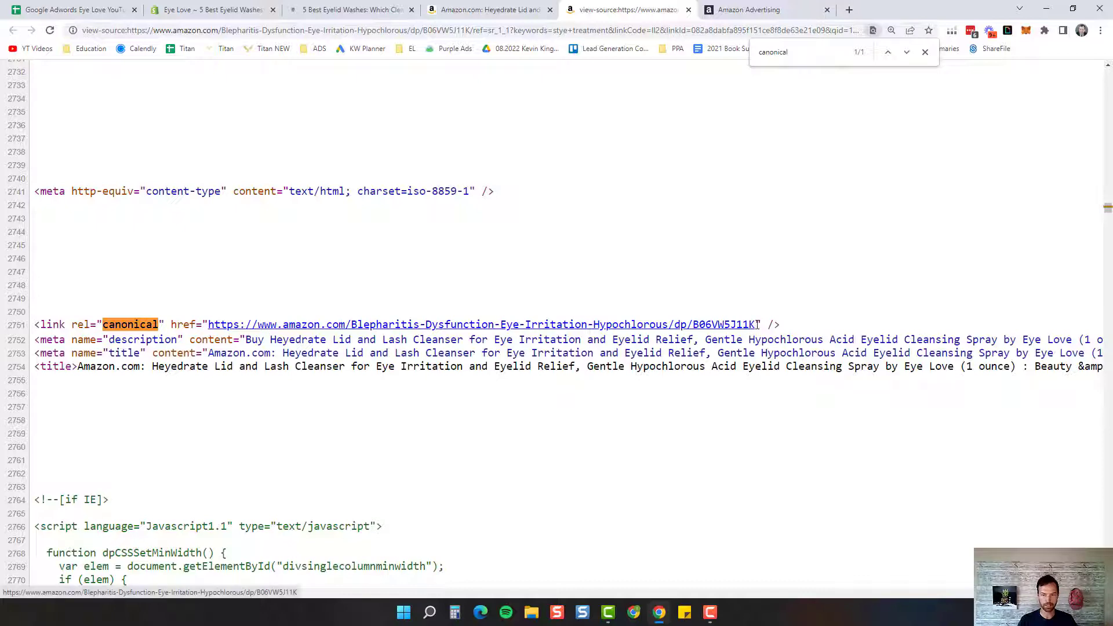
{"action": "left_click_drag", "start_coordinate": [757, 325], "coordinate": [211, 325]}
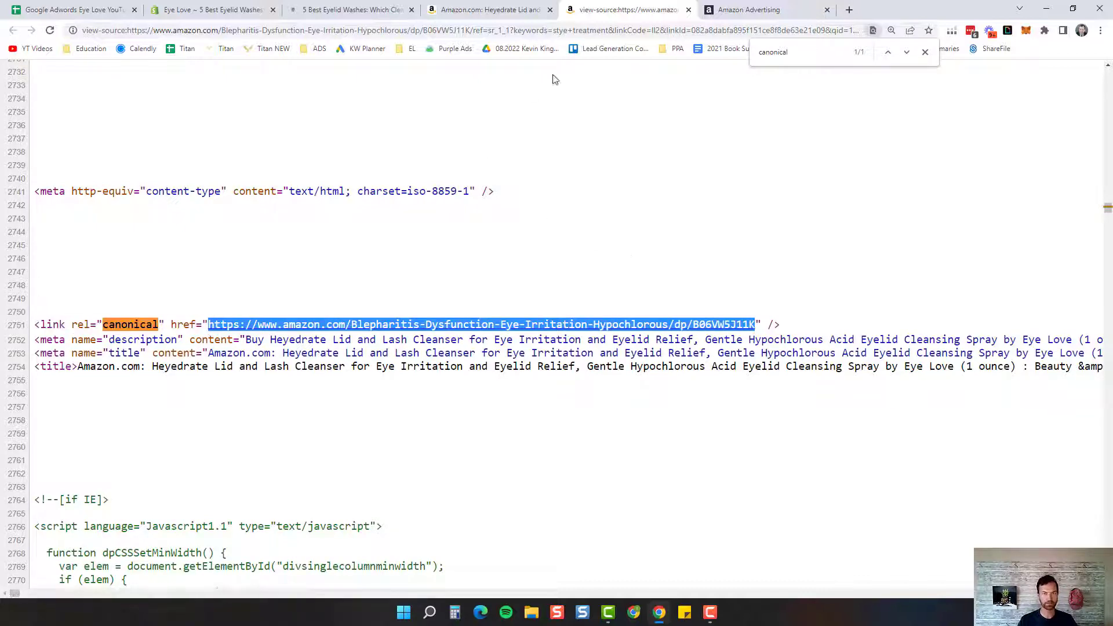
Switch to Amazon Advertising and start a new Amazon Attribution campaign with the manual creation method.
{"action": "left_click", "coordinate": [773, 5]}
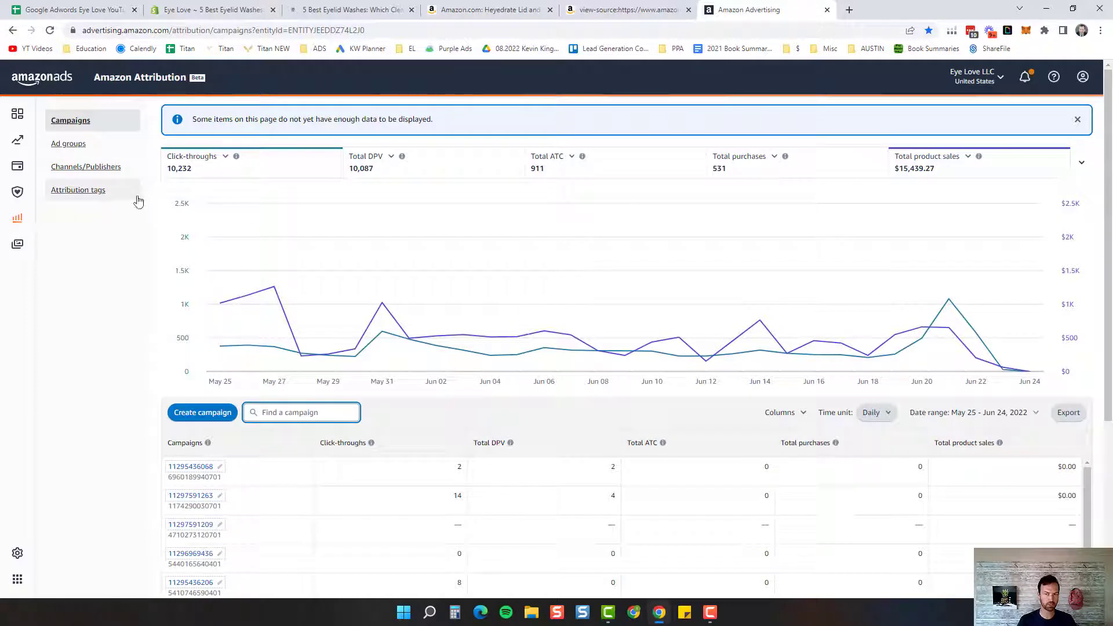
{"action": "left_click", "coordinate": [18, 220]}
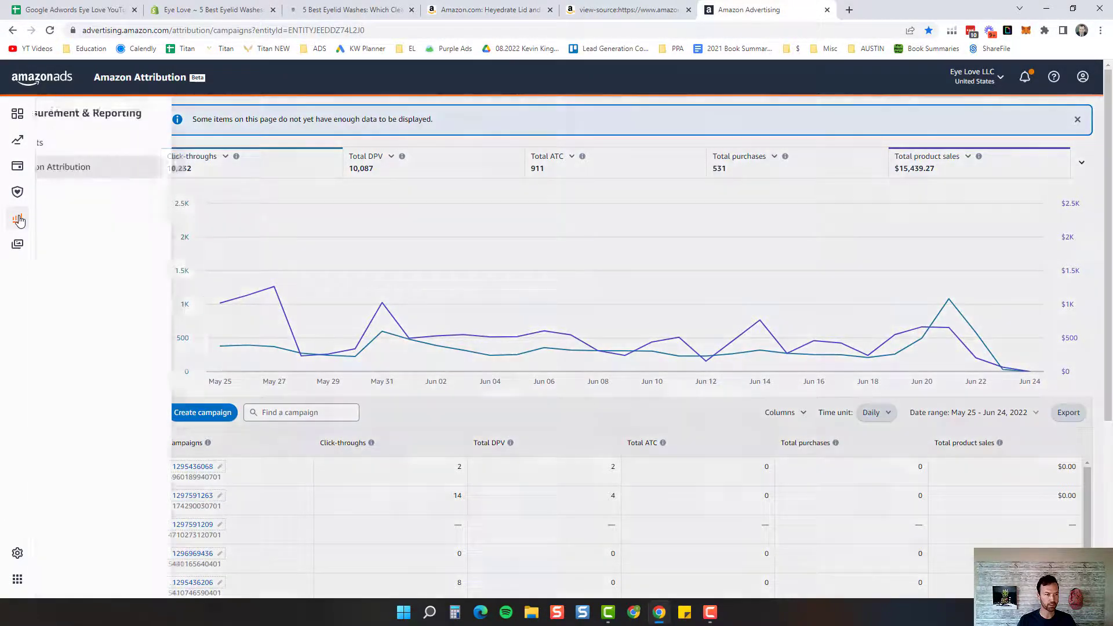
{"action": "left_click", "coordinate": [231, 232]}
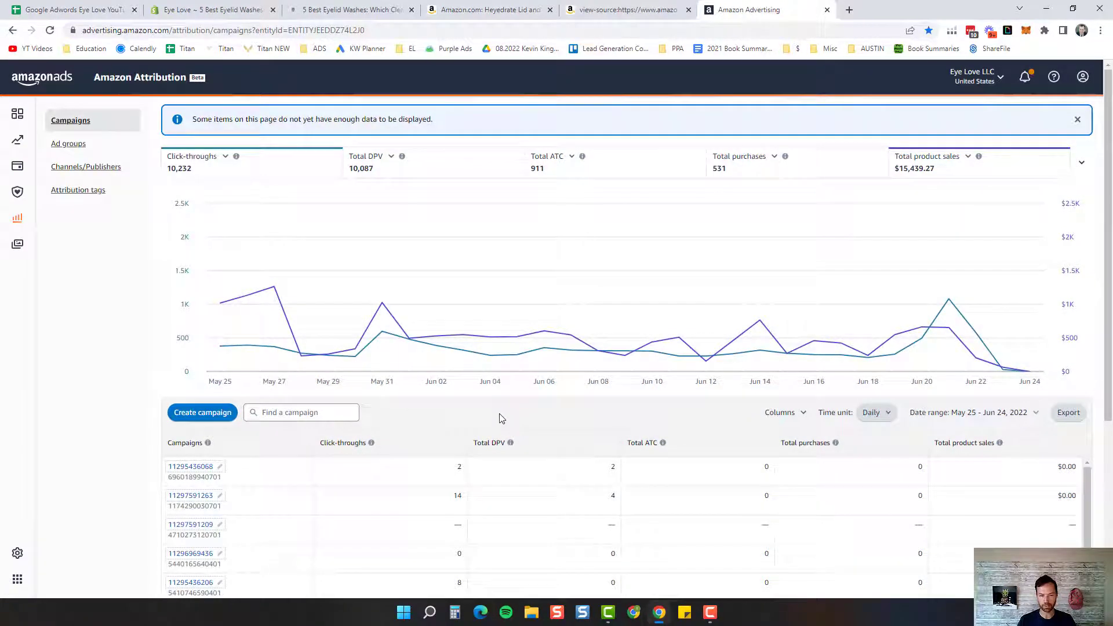
{"action": "left_click", "coordinate": [179, 415]}
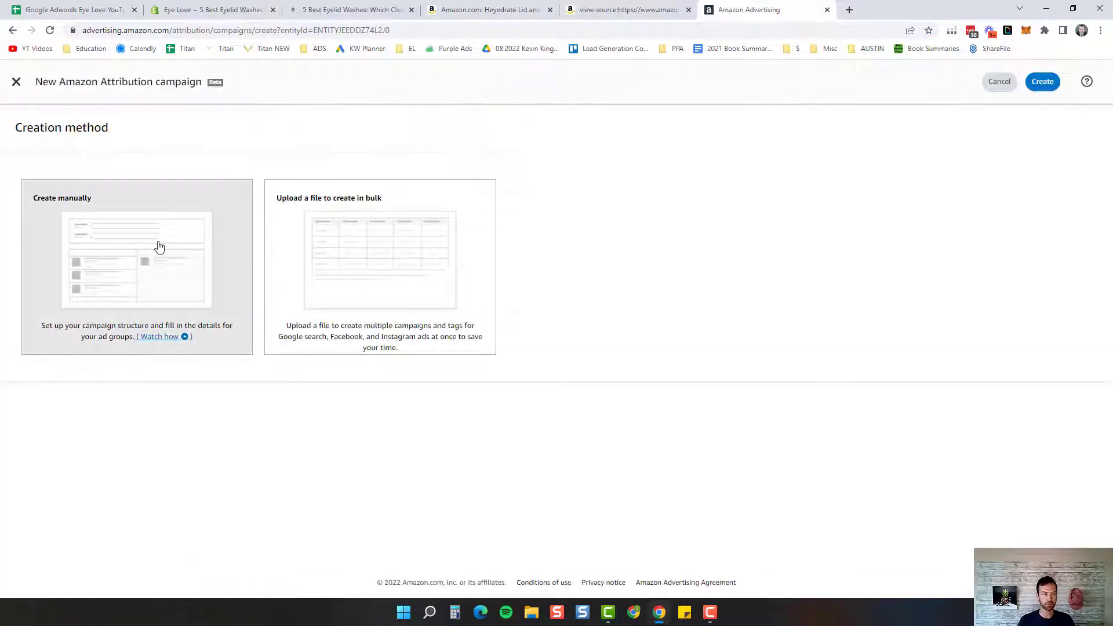
{"action": "left_click", "coordinate": [160, 247]}
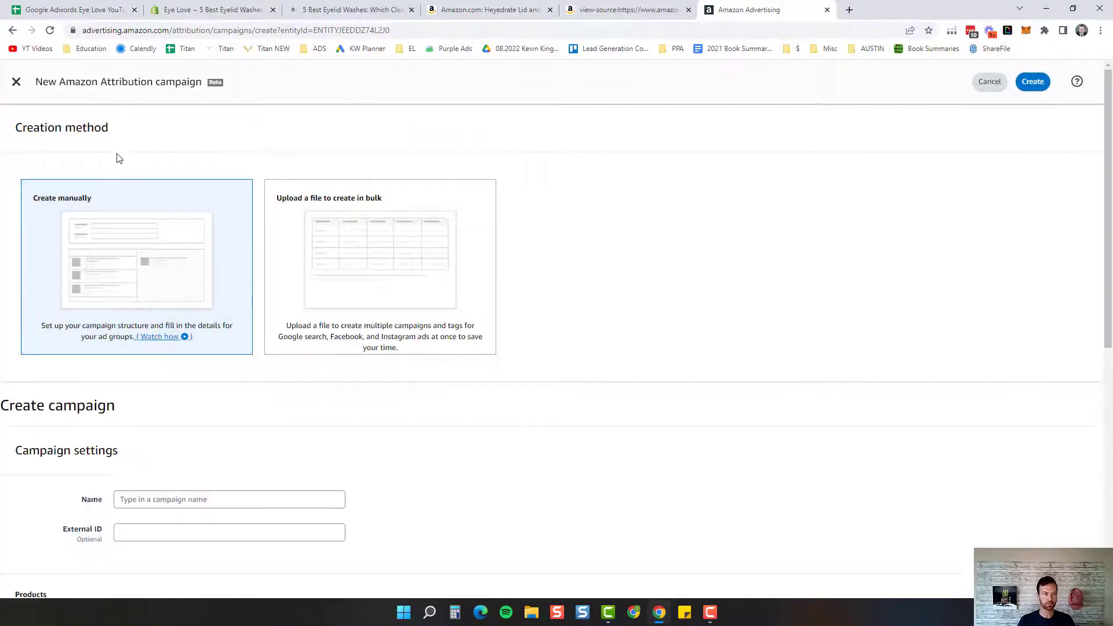
Copy "BLOG 01 - Top 5 Eyelid Cleansers" from cell A7 of the tracking sheet into the campaign's name and external ID.
{"action": "left_click", "coordinate": [48, 9]}
{"action": "left_click", "coordinate": [97, 308]}
{"action": "key", "text": "ctrl+c"}
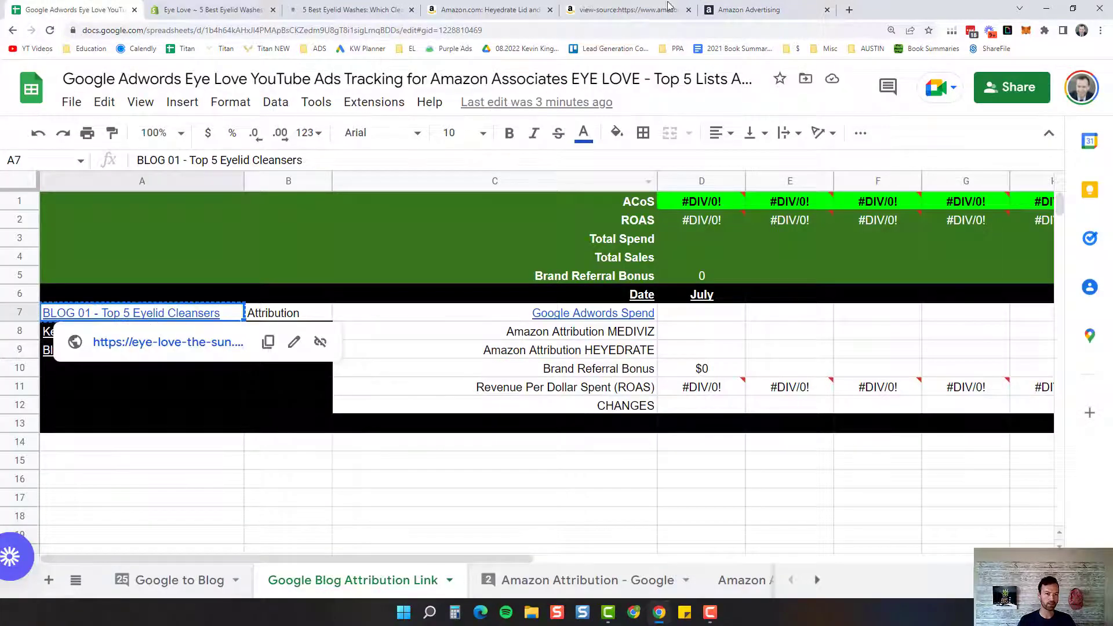
{"action": "left_click", "coordinate": [762, 8]}
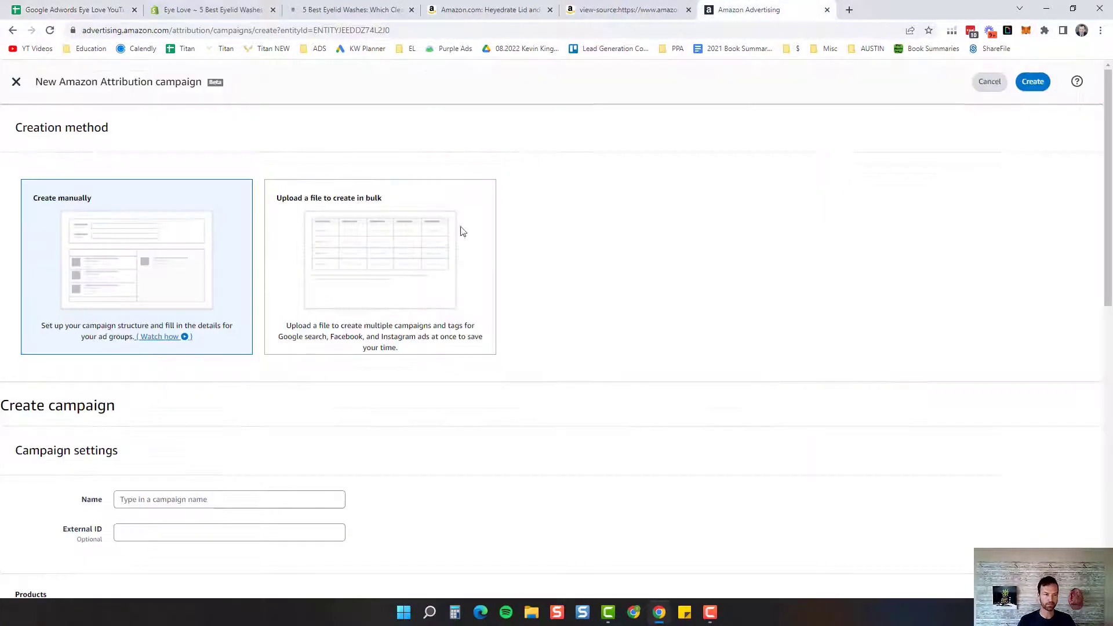
{"action": "left_click", "coordinate": [241, 499]}
{"action": "key", "text": "ctrl+v"}
{"action": "scroll", "coordinate": [148, 459], "scroll_direction": "down", "scroll_amount": 3}
{"action": "left_click", "coordinate": [157, 357]}
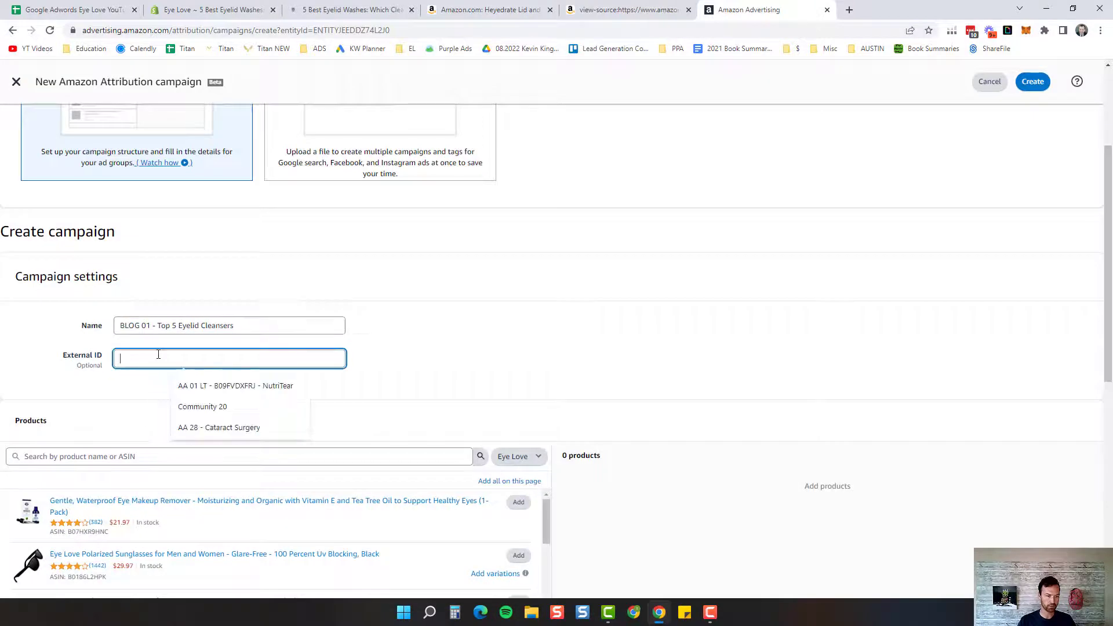
{"action": "key", "text": "ctrl+v"}
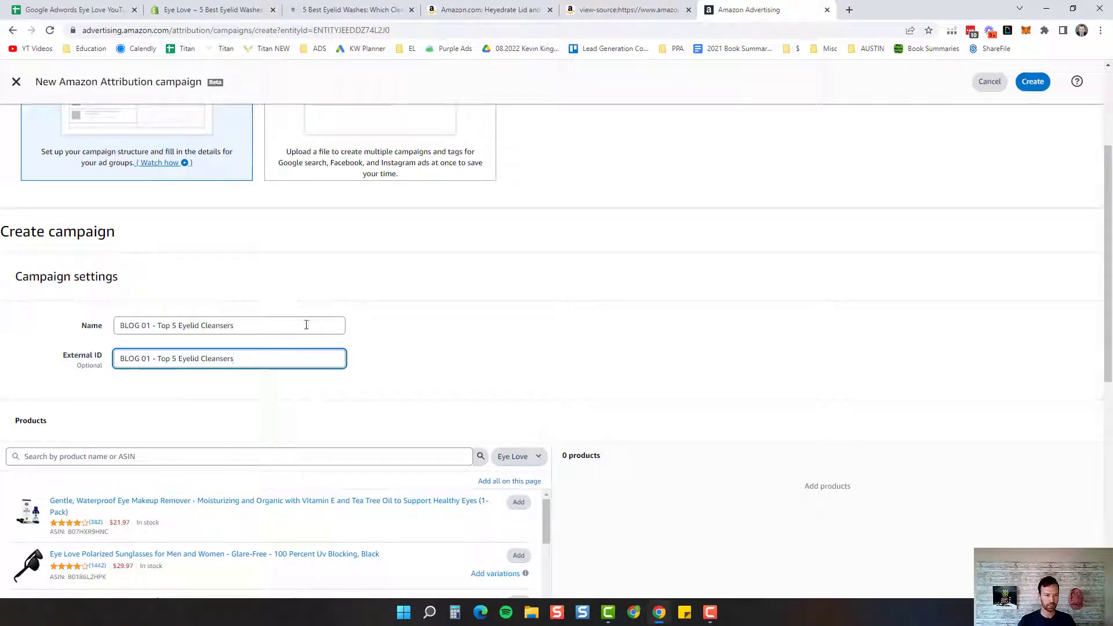
Append " - HEYEDRATE" to both the campaign name and the external ID.
{"action": "left_click", "coordinate": [306, 326]}
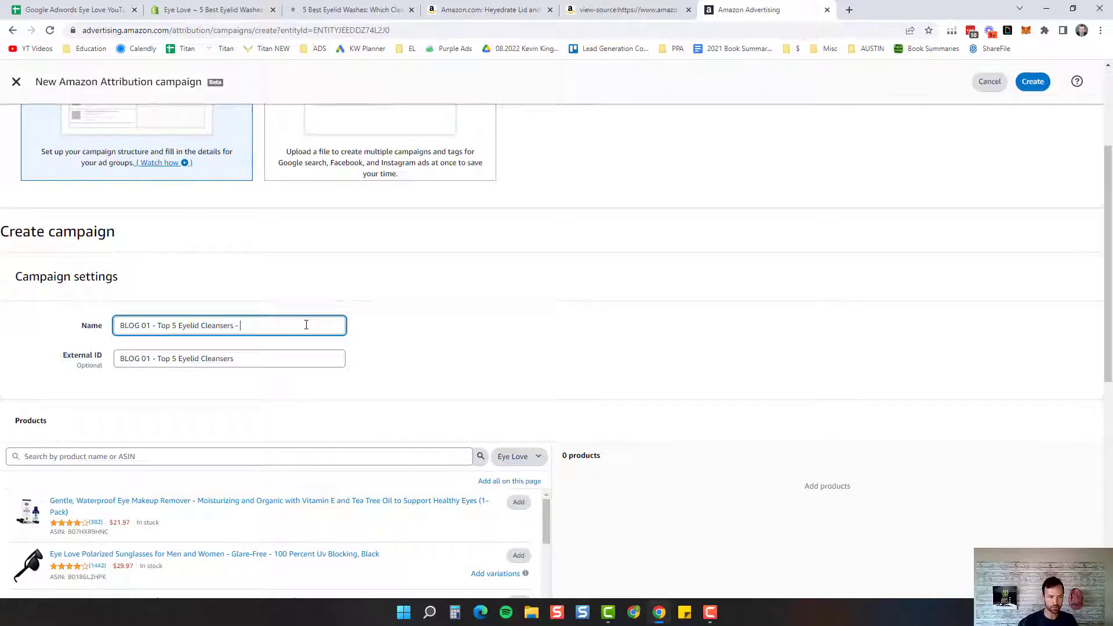
{"action": "type", "text": "DRATE"}
{"action": "key", "text": "Tab"}
Switch the campaign's product list from the Eye Love brand to the Heyedrate brand.
{"action": "scroll", "coordinate": [383, 400], "scroll_direction": "down", "scroll_amount": 3}
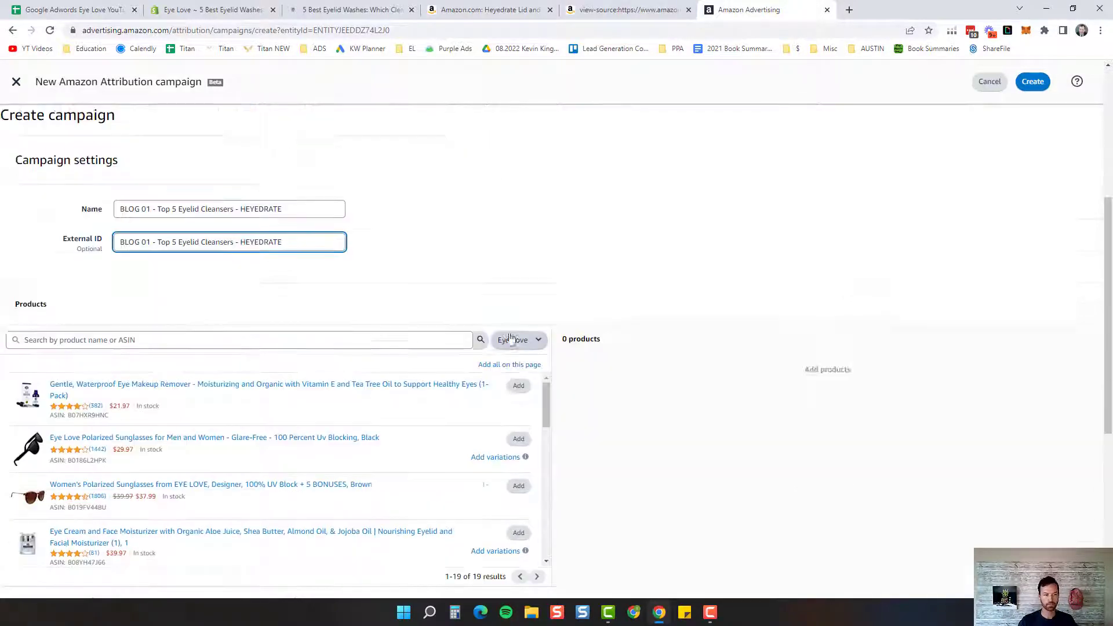
{"action": "scroll", "coordinate": [341, 413], "scroll_direction": "down", "scroll_amount": 3}
{"action": "scroll", "coordinate": [341, 413], "scroll_direction": "down", "scroll_amount": 5}
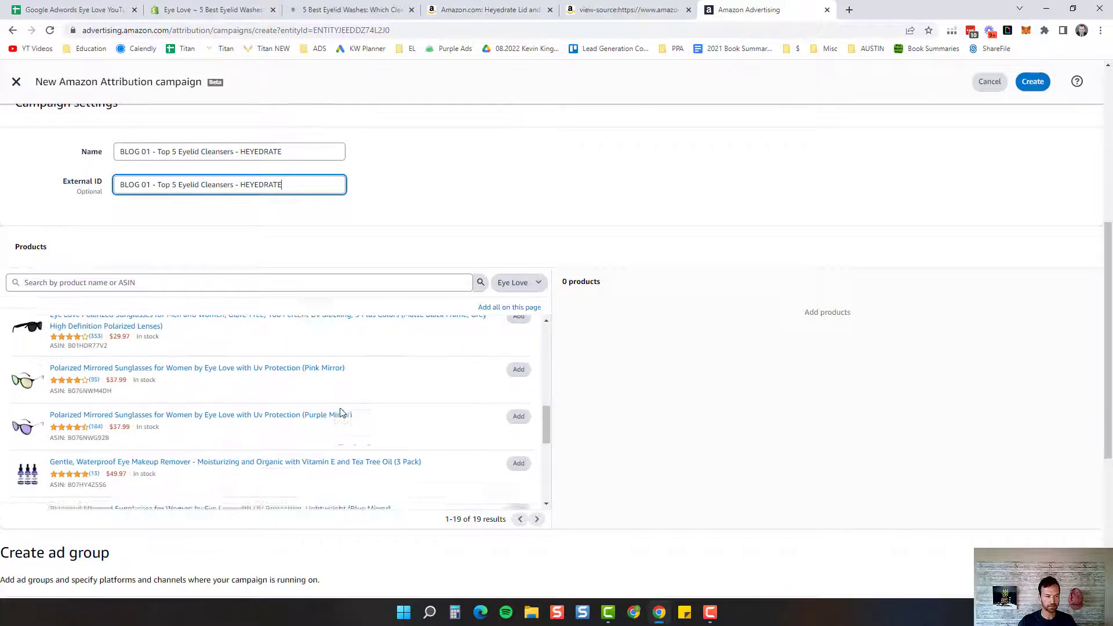
{"action": "left_click", "coordinate": [531, 289]}
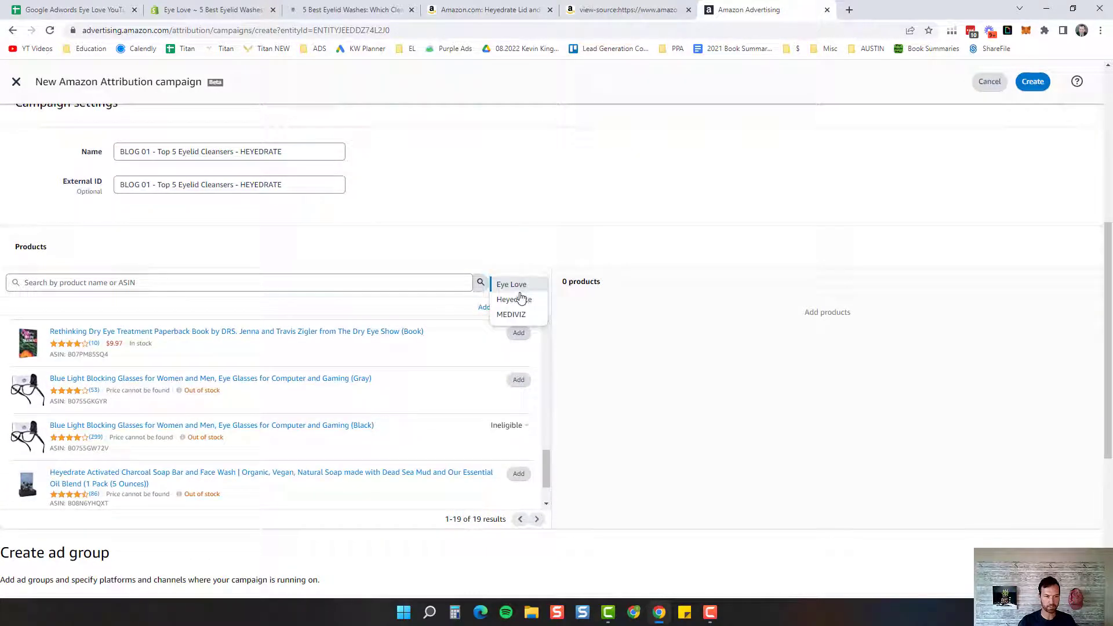
{"action": "left_click", "coordinate": [512, 299]}
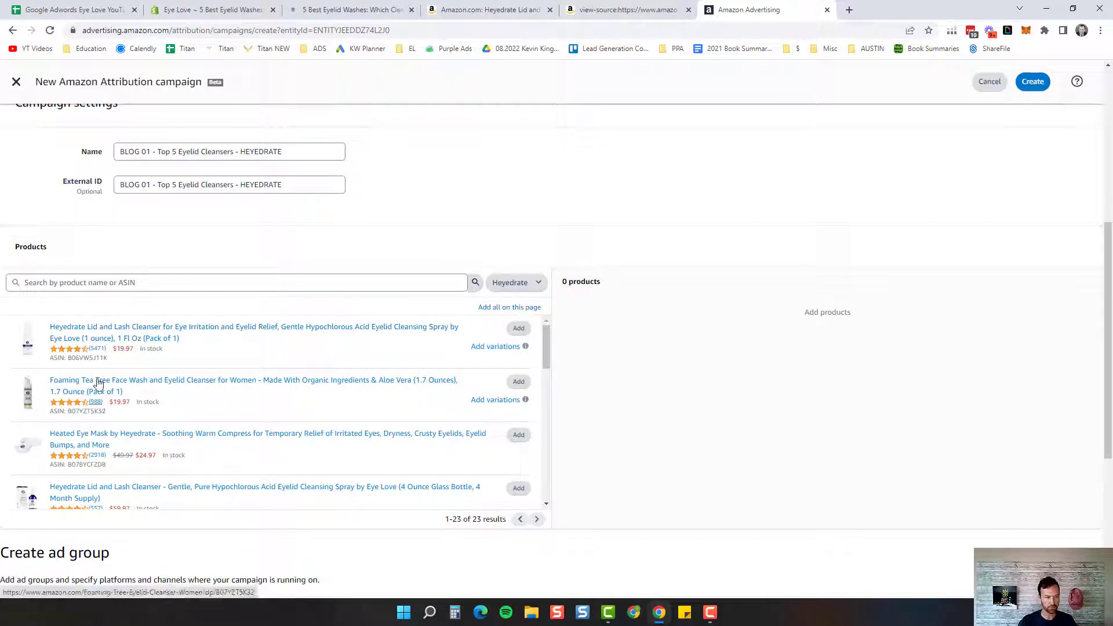
Look through the Heyedrate products and add all of them on this page to the campaign.
{"action": "scroll", "coordinate": [108, 415], "scroll_direction": "down", "scroll_amount": 1}
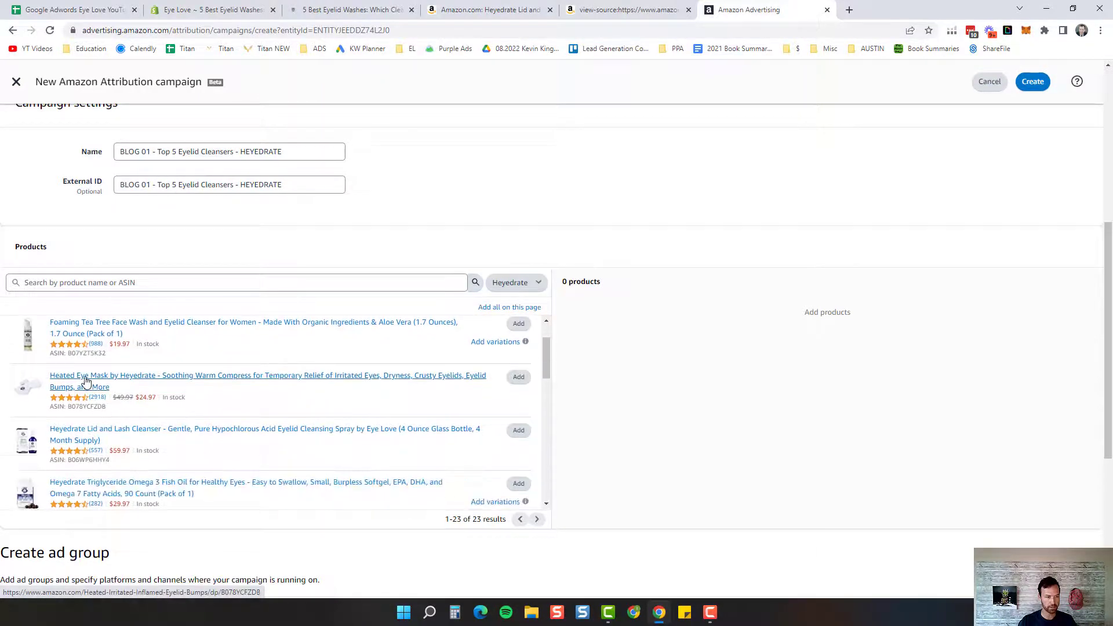
{"action": "scroll", "coordinate": [99, 429], "scroll_direction": "down", "scroll_amount": 2}
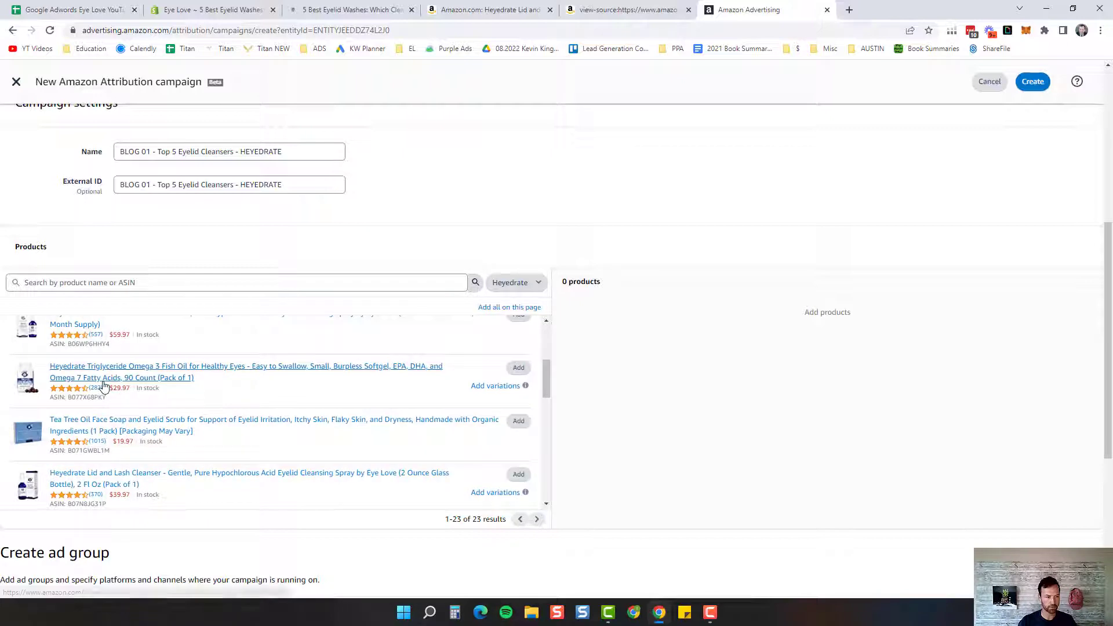
{"action": "scroll", "coordinate": [100, 385], "scroll_direction": "down", "scroll_amount": 4}
{"action": "scroll", "coordinate": [104, 393], "scroll_direction": "down", "scroll_amount": 7}
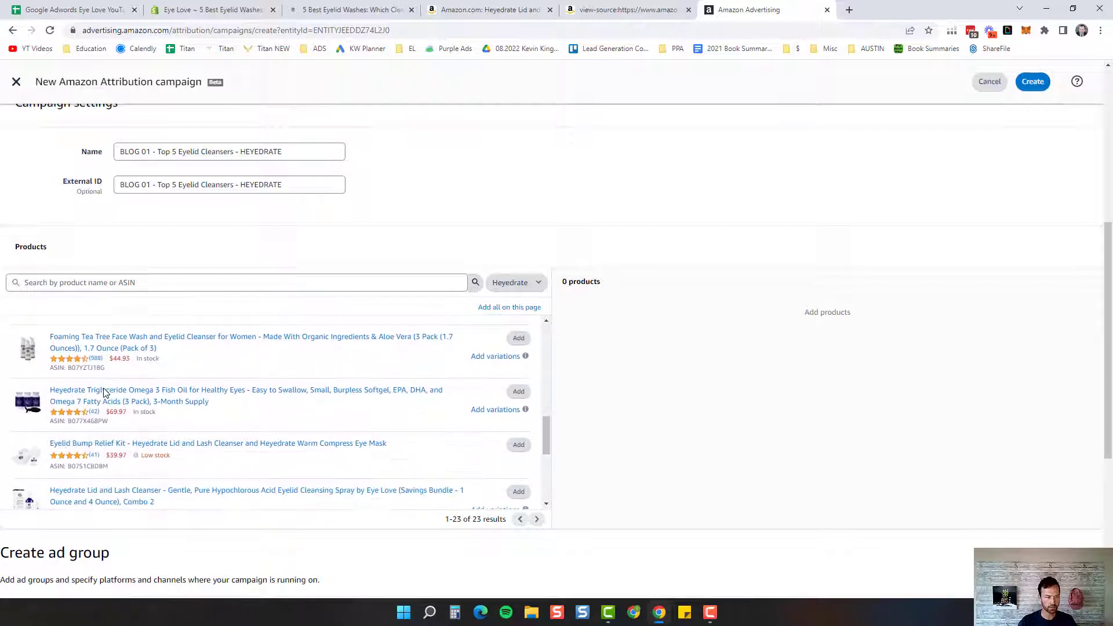
{"action": "scroll", "coordinate": [104, 392], "scroll_direction": "down", "scroll_amount": 2}
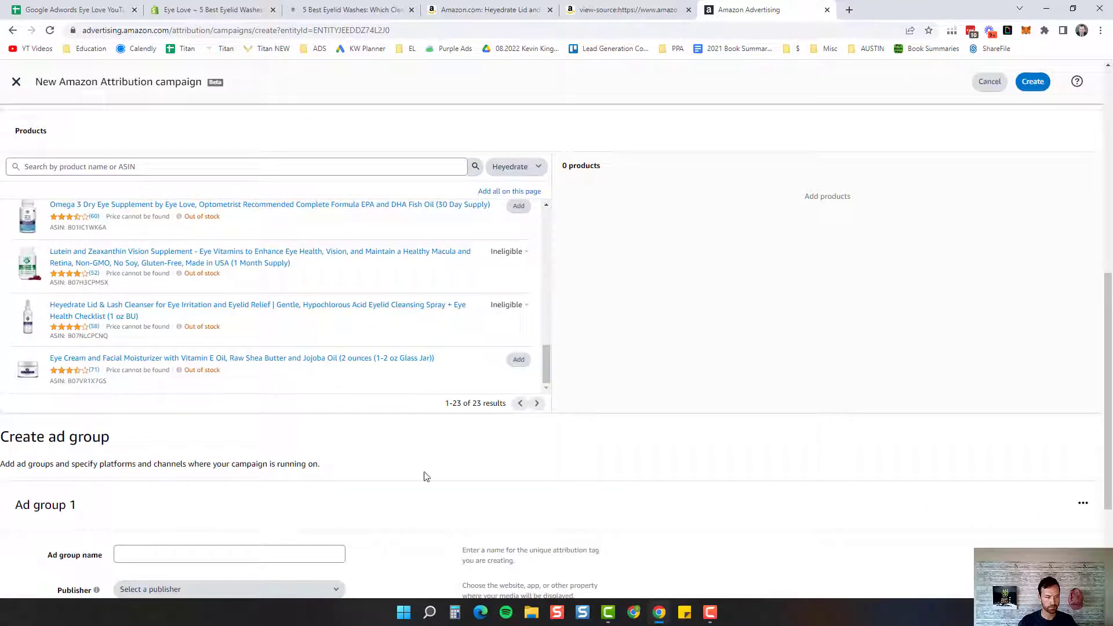
{"action": "scroll", "coordinate": [485, 500], "scroll_direction": "up", "scroll_amount": 4}
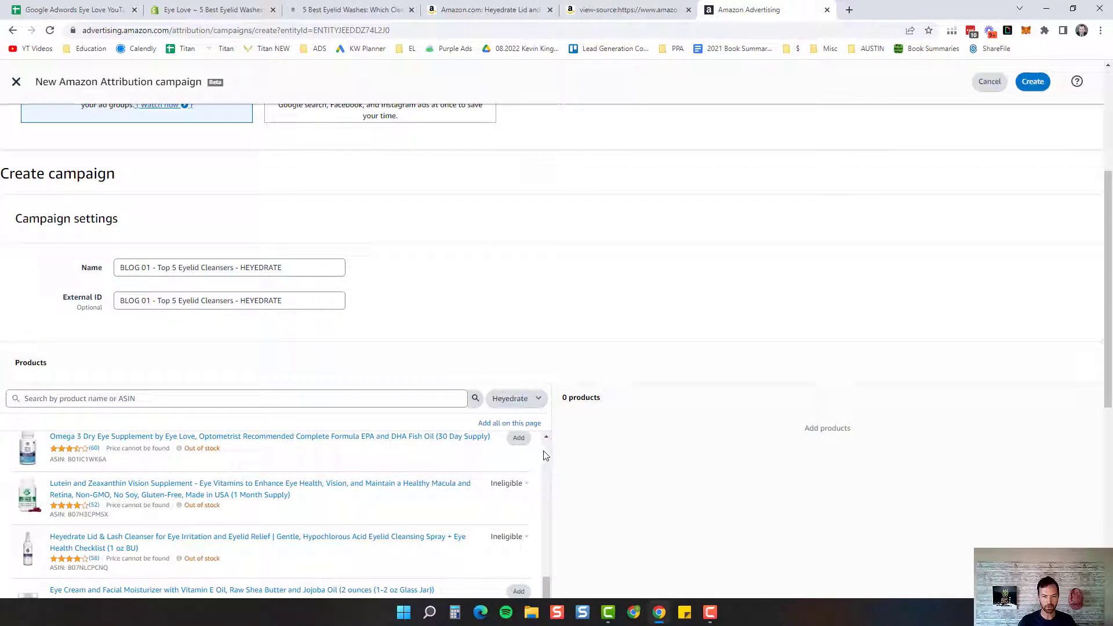
{"action": "left_click", "coordinate": [521, 424]}
{"action": "scroll", "coordinate": [579, 330], "scroll_direction": "down", "scroll_amount": 2}
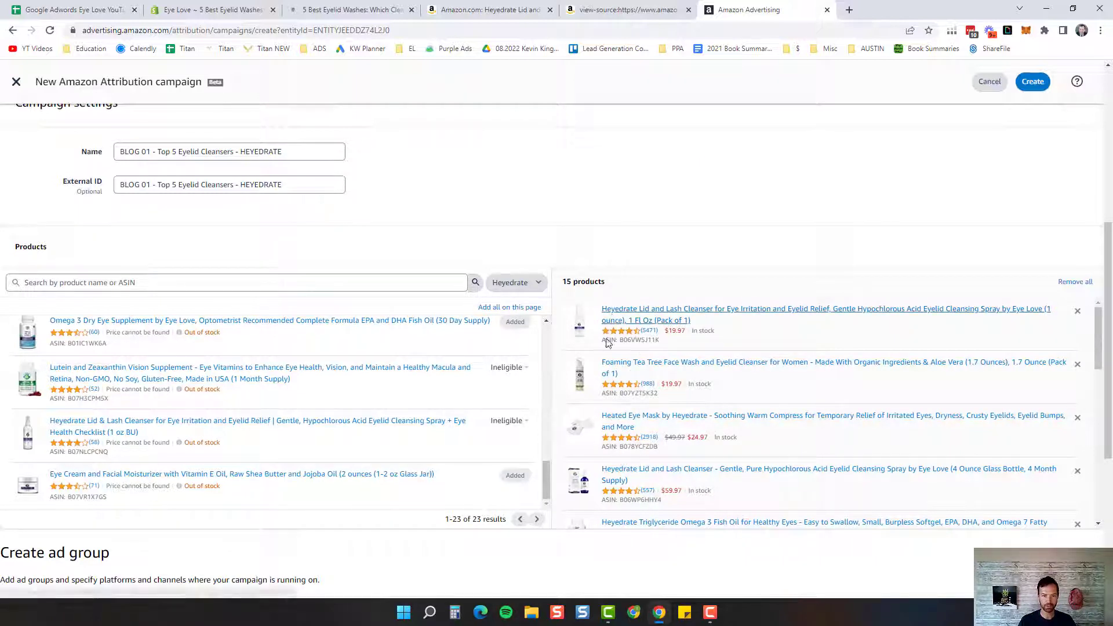
{"action": "scroll", "coordinate": [612, 319], "scroll_direction": "down", "scroll_amount": 1}
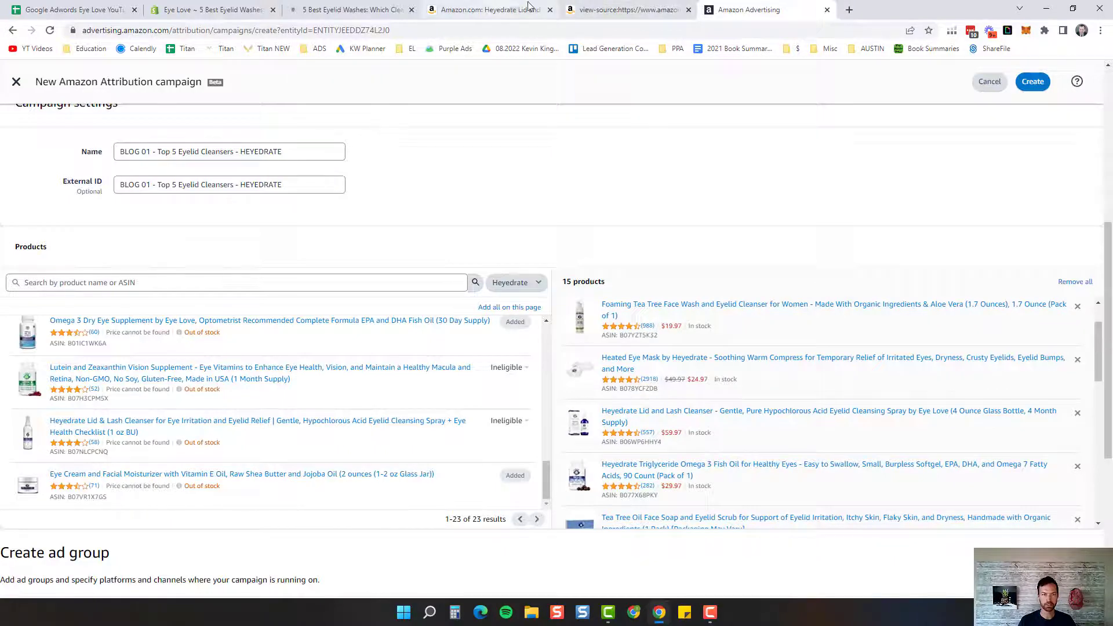
Name Ad group 1 "Heyedrate Lid and Lash Cleanser 1 oz".
{"action": "left_click", "coordinate": [586, 9]}
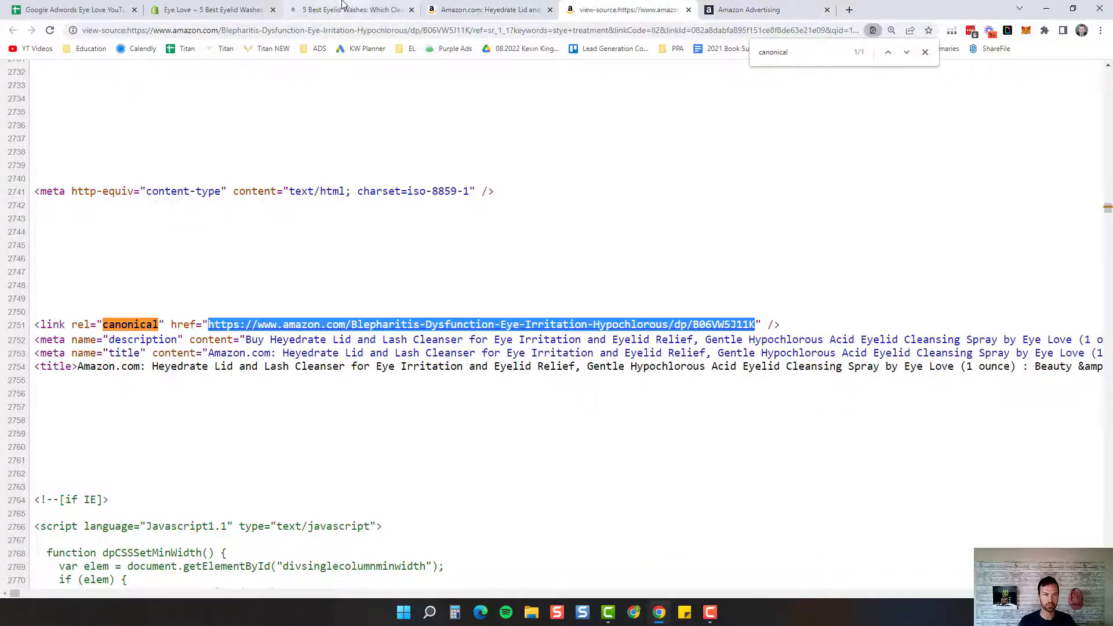
{"action": "left_click", "coordinate": [748, 9]}
{"action": "scroll", "coordinate": [498, 376], "scroll_direction": "down", "scroll_amount": 5}
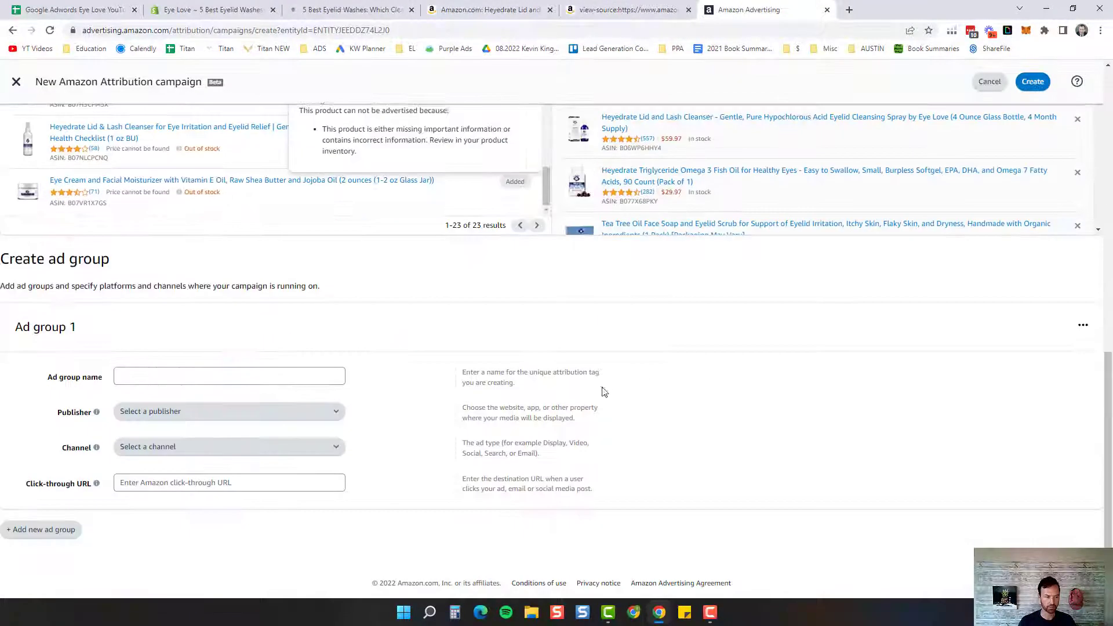
{"action": "left_click", "coordinate": [248, 374]}
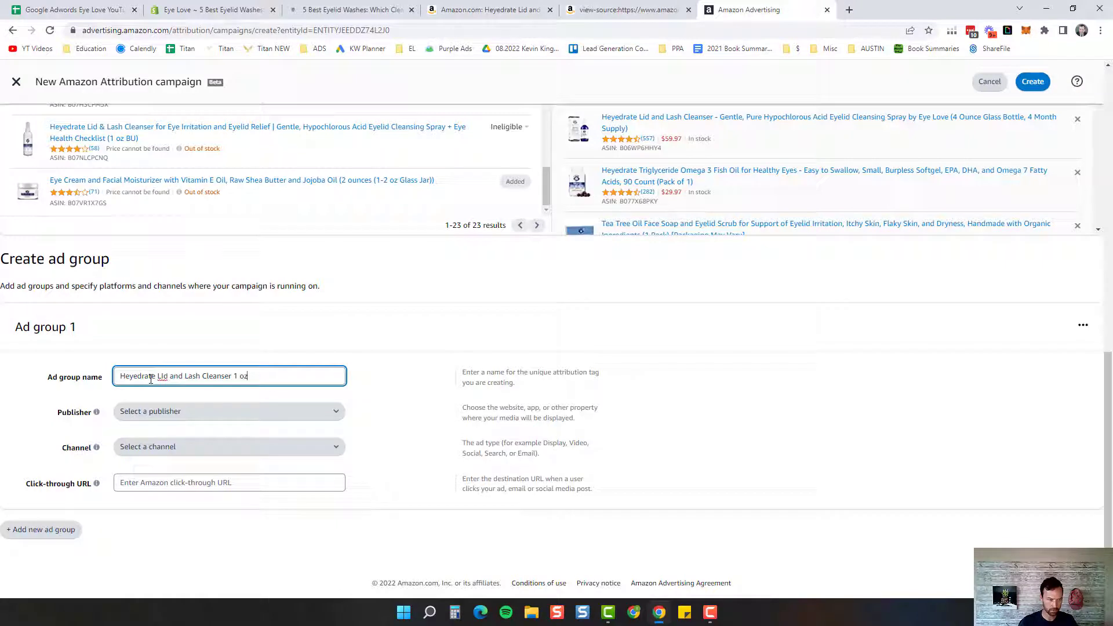
{"action": "type", "text": "i"}
Set Ad group 1's publisher to Google Adwords and channel to Search, and paste the copied canonical product URL as its click-through URL.
{"action": "left_click", "coordinate": [182, 408]}
{"action": "type", "text": "g"}
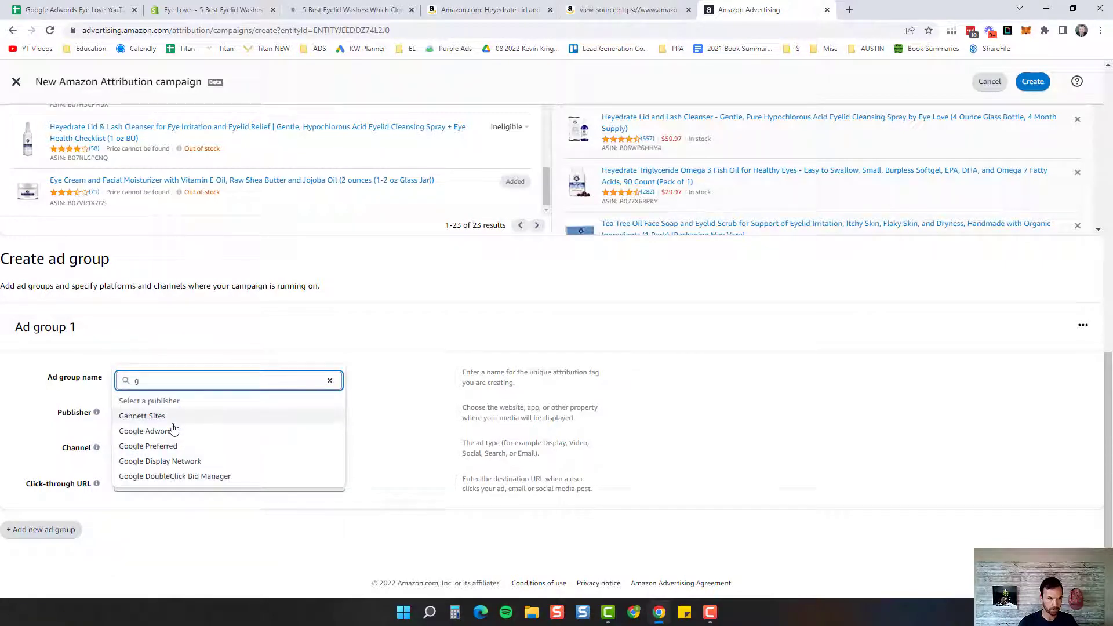
{"action": "left_click", "coordinate": [172, 433]}
{"action": "left_click", "coordinate": [164, 451]}
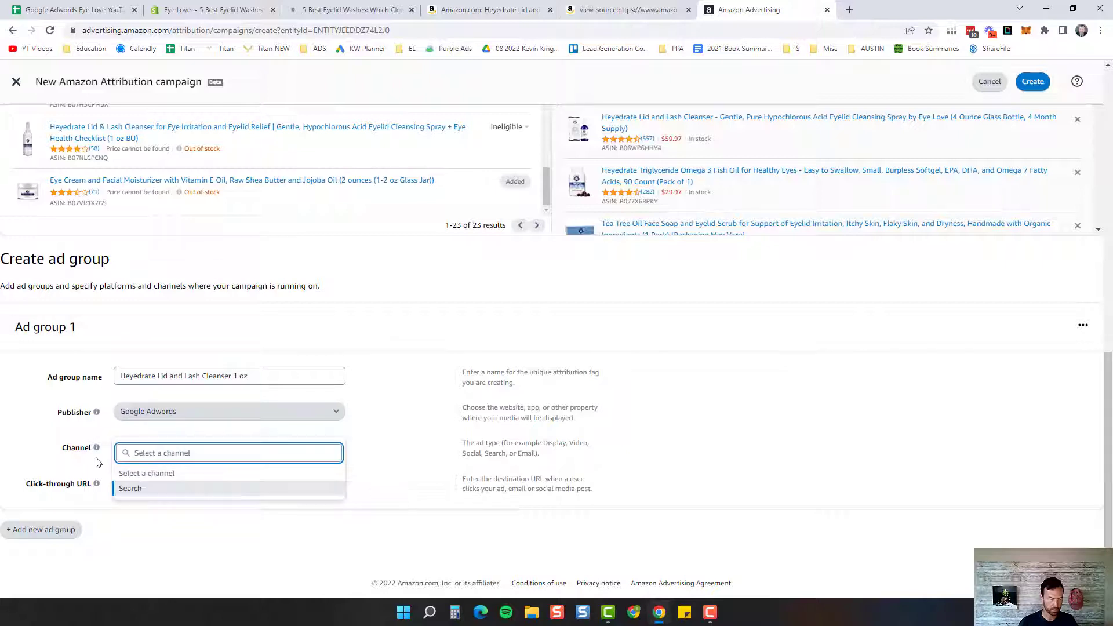
{"action": "left_click", "coordinate": [132, 482]}
{"action": "key", "text": "ctrl+v"}
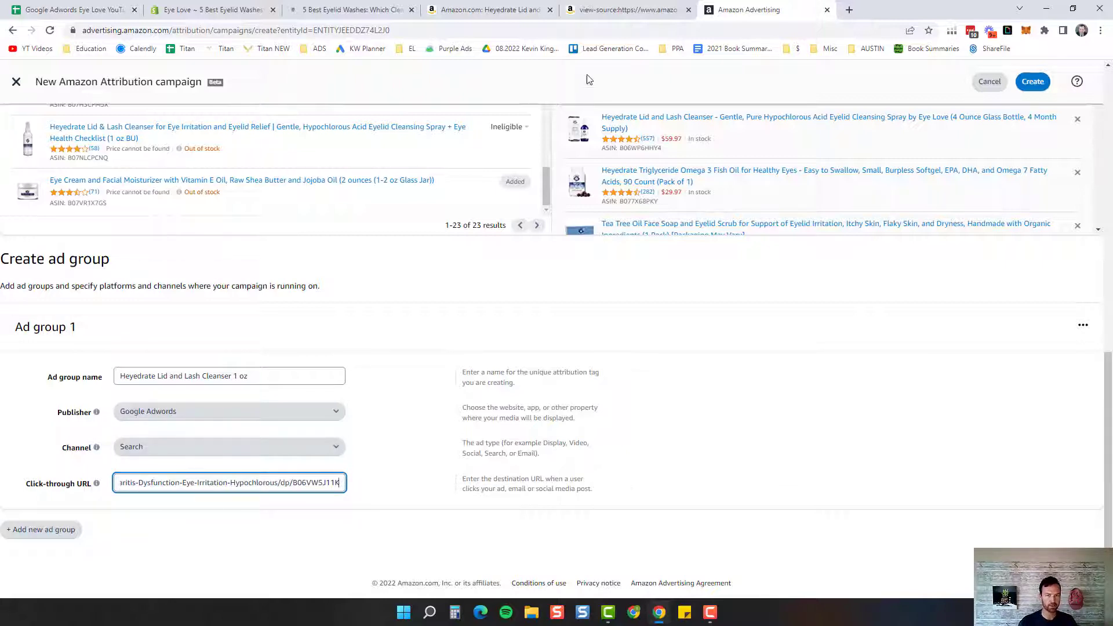
Check the blog post for its next linked product and open the 1.7-ounce Foaming Tea Tree Face Wash page from the campaign's added products.
{"action": "left_click", "coordinate": [355, 10]}
{"action": "left_click_drag", "start_coordinate": [1108, 122], "coordinate": [1087, 517]}
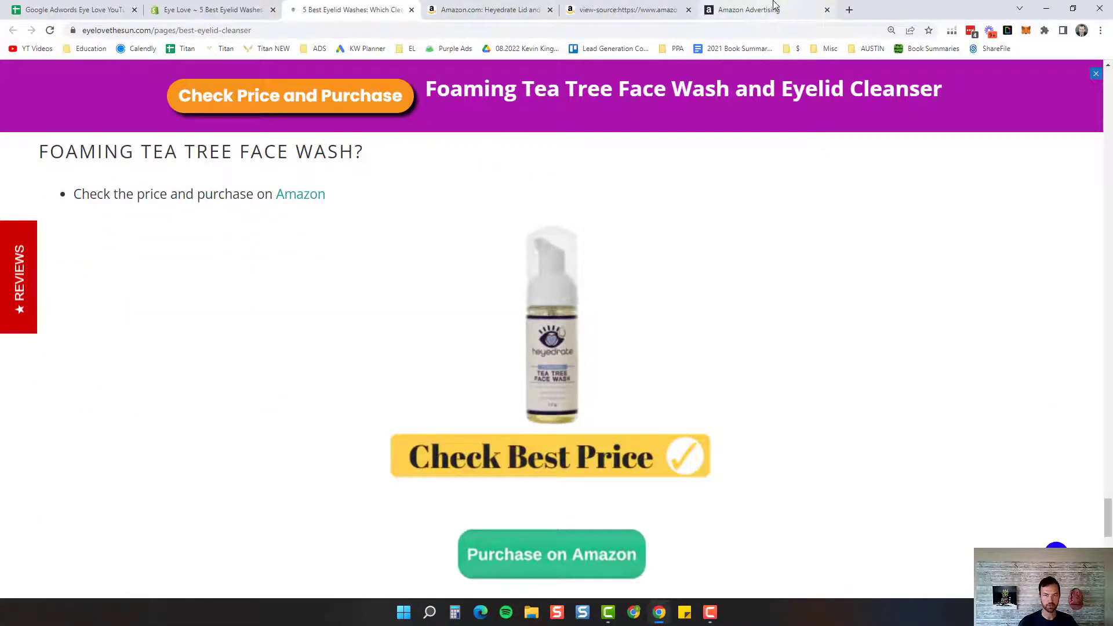
{"action": "left_click", "coordinate": [754, 9]}
{"action": "scroll", "coordinate": [748, 307], "scroll_direction": "up", "scroll_amount": 2}
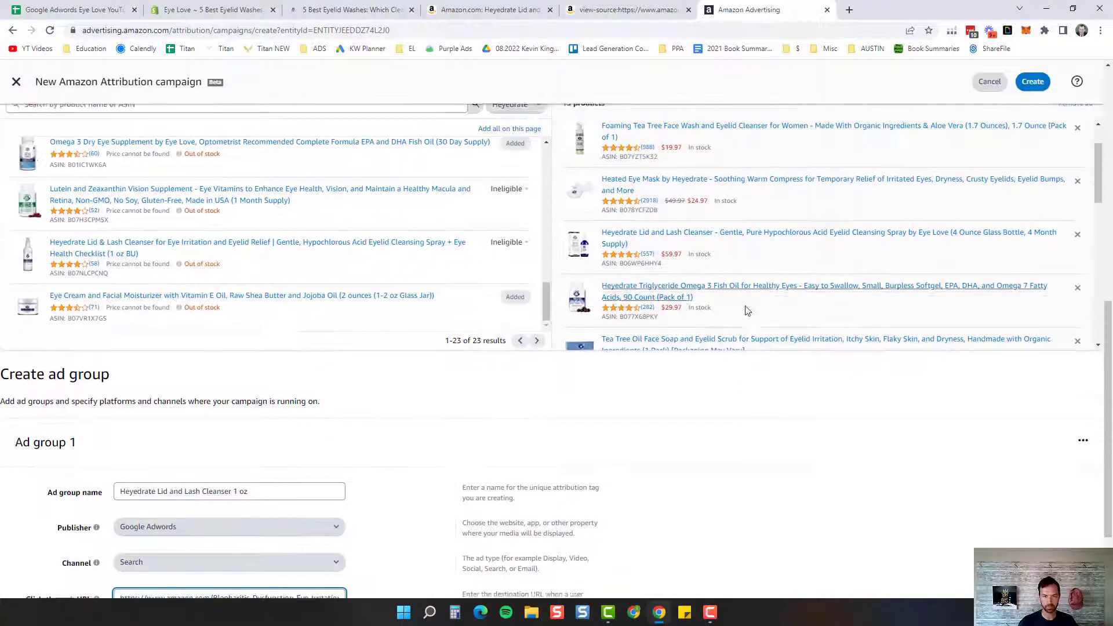
{"action": "left_click", "coordinate": [631, 129]}
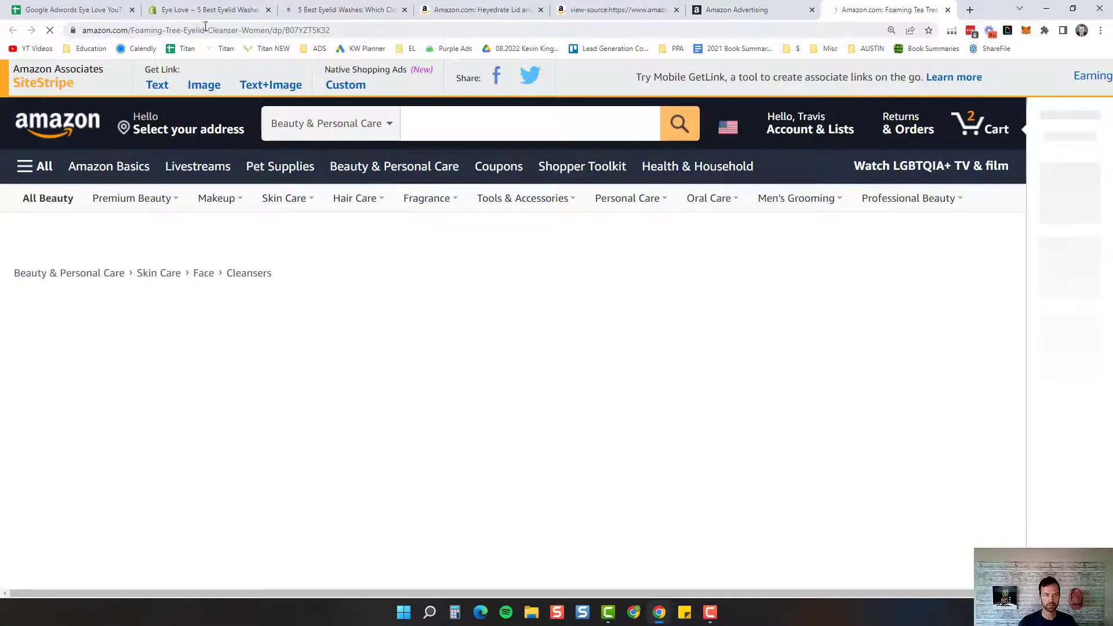
Copy the web address of the Foaming Tea Tree Face Wash product page on Amazon.
{"action": "key", "text": "ctrl+shift+Tab"}
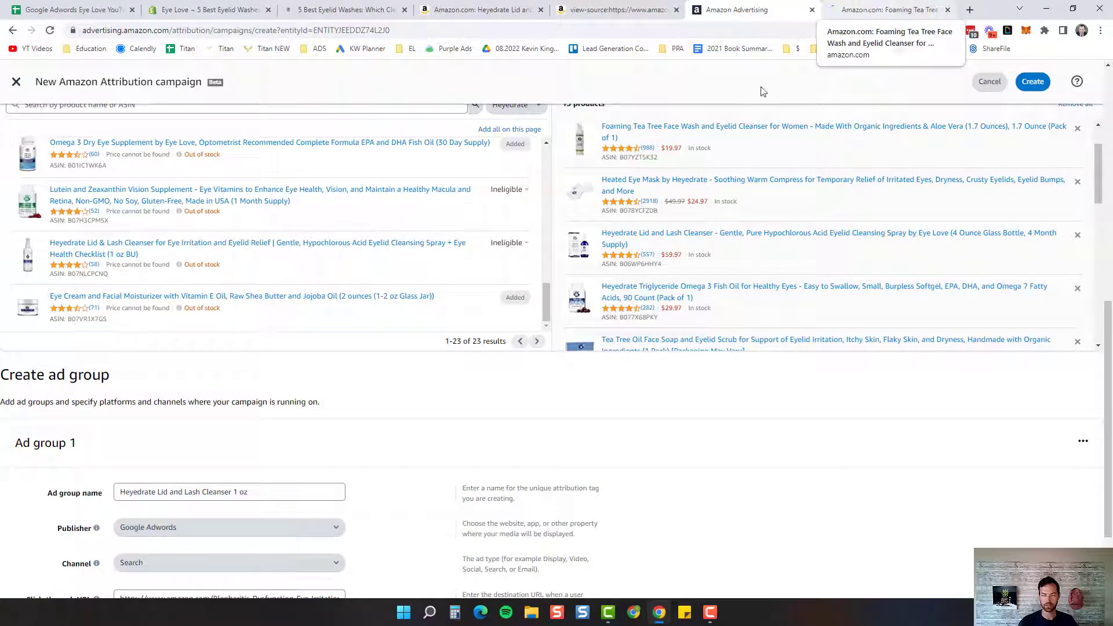
{"action": "left_click", "coordinate": [863, 8]}
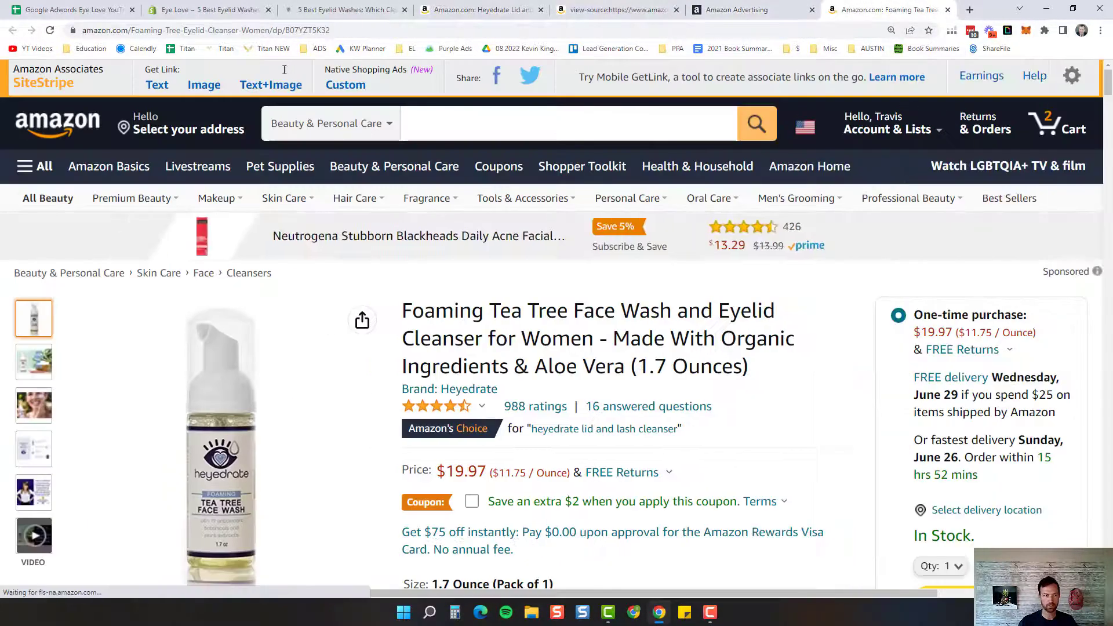
{"action": "left_click", "coordinate": [147, 31]}
{"action": "key", "text": "ctrl+c"}
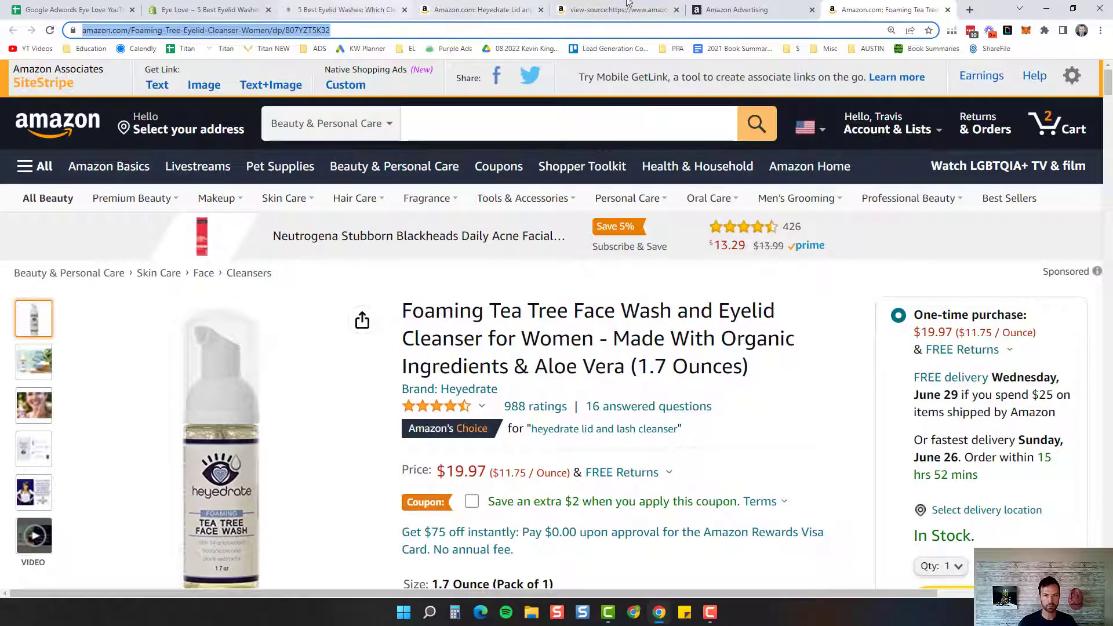
Add a second ad group to the attribution campaign and name it "Heyedrate Tea Tree Face Wash".
{"action": "left_click", "coordinate": [733, 7]}
{"action": "scroll", "coordinate": [415, 444], "scroll_direction": "down", "scroll_amount": 2}
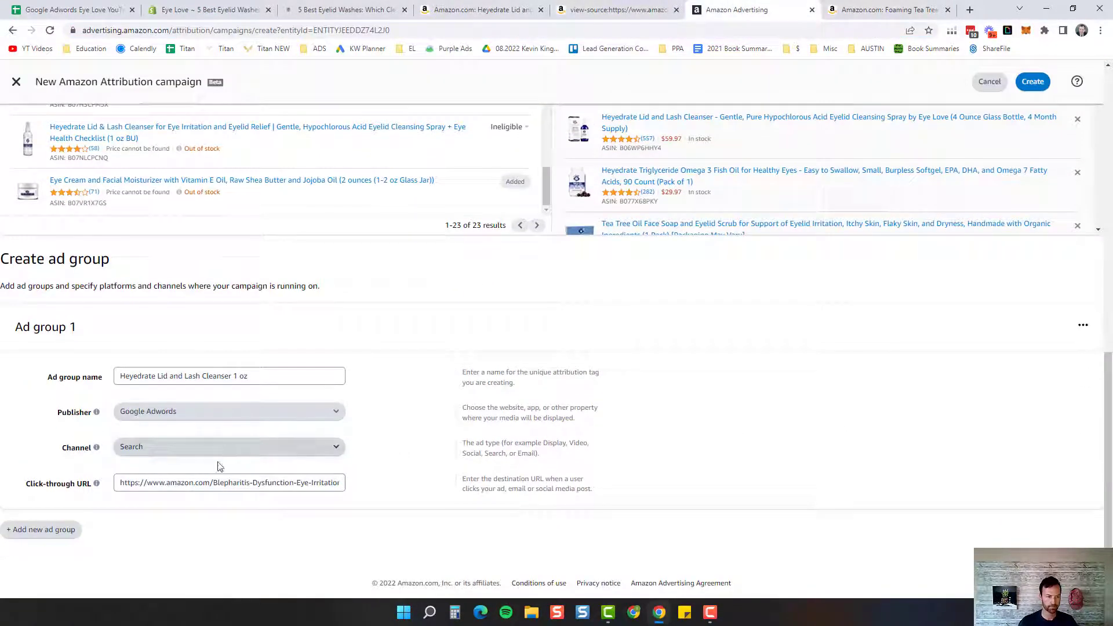
{"action": "left_click", "coordinate": [65, 530]}
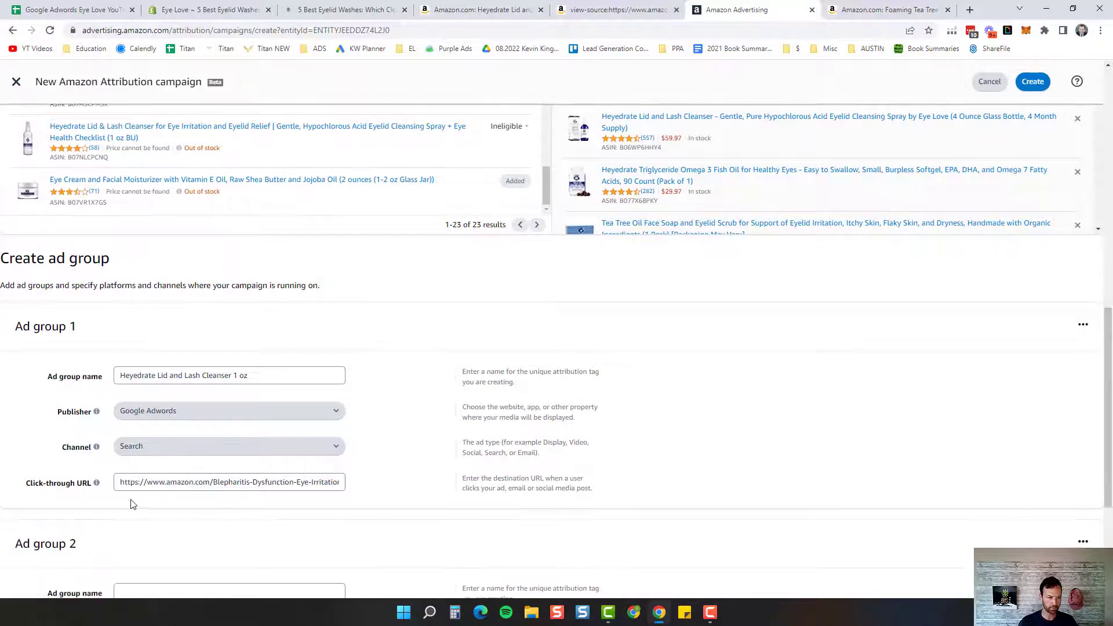
{"action": "scroll", "coordinate": [129, 504], "scroll_direction": "down", "scroll_amount": 3}
{"action": "left_click", "coordinate": [171, 413]}
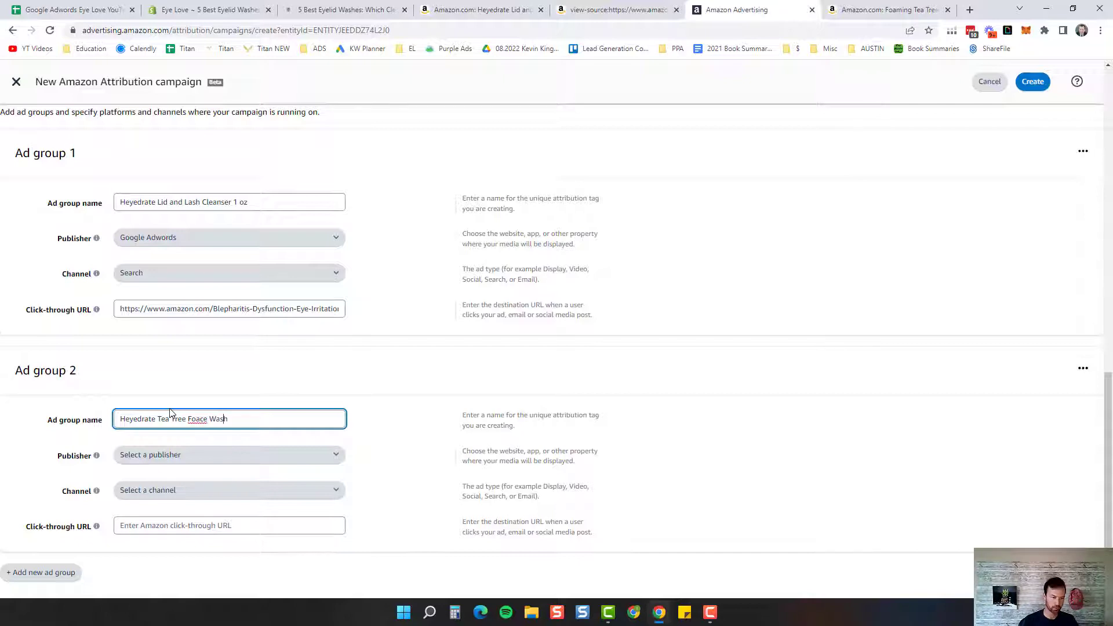
{"action": "key", "text": "Delete"}
{"action": "key", "text": "Delete"}
{"action": "key", "text": "Delete"}
{"action": "type", "text": "am"}
{"action": "key", "text": "Tab"}
Set Ad group 2's publisher to Google Adwords with the Search channel, and paste the copied face wash address as its click-through URL.
{"action": "left_click", "coordinate": [164, 457]}
{"action": "type", "text": "goog"}
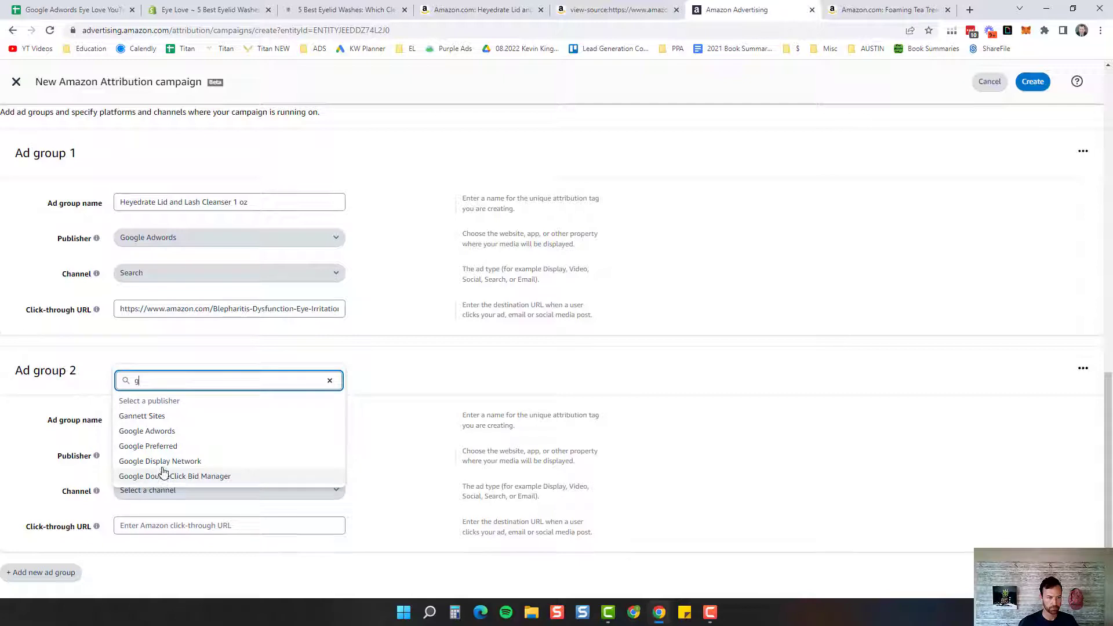
{"action": "left_click", "coordinate": [166, 429]}
{"action": "left_click", "coordinate": [155, 524]}
{"action": "key", "text": "ctrl+v"}
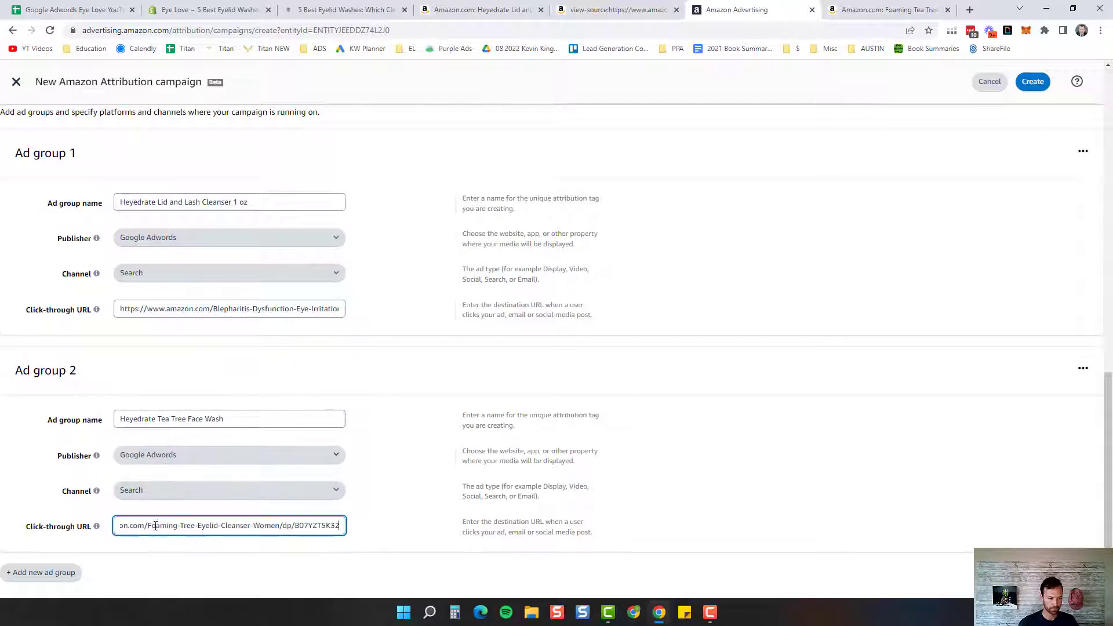
Check the blog post's remaining product links against the list of products added to the attribution campaign.
{"action": "left_click", "coordinate": [348, 10]}
{"action": "scroll", "coordinate": [426, 400], "scroll_direction": "down", "scroll_amount": 6}
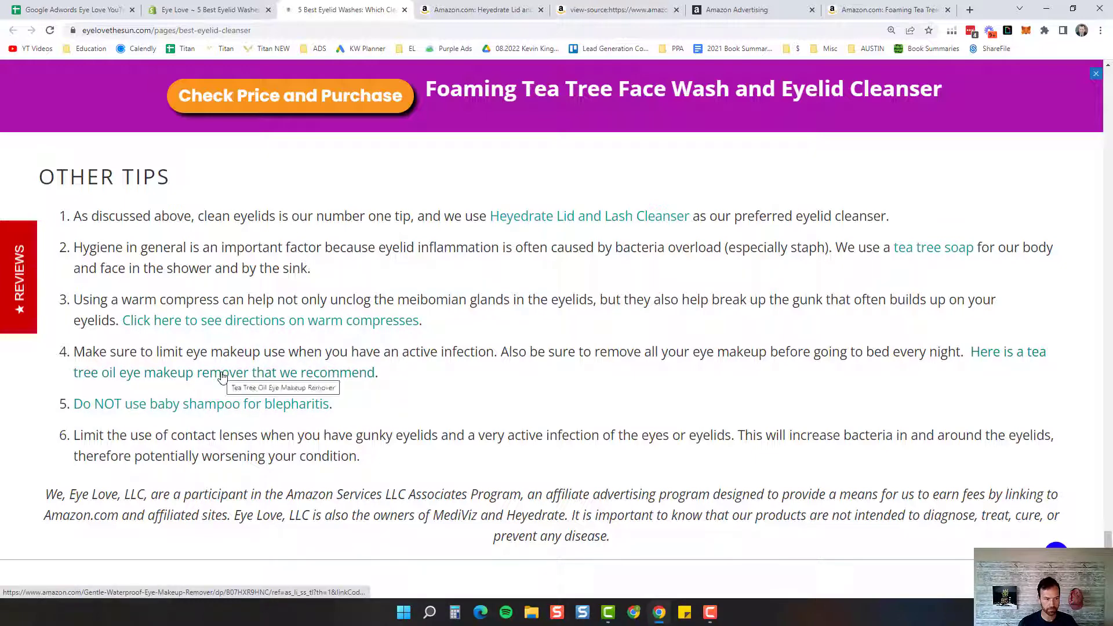
{"action": "left_click", "coordinate": [185, 9]}
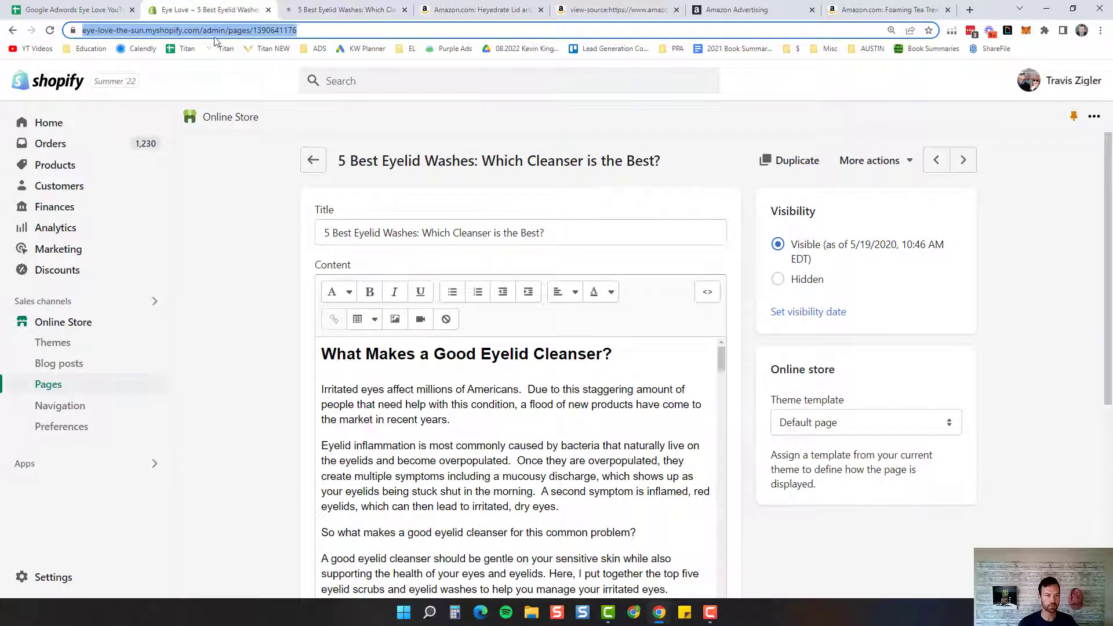
{"action": "left_click", "coordinate": [698, 11]}
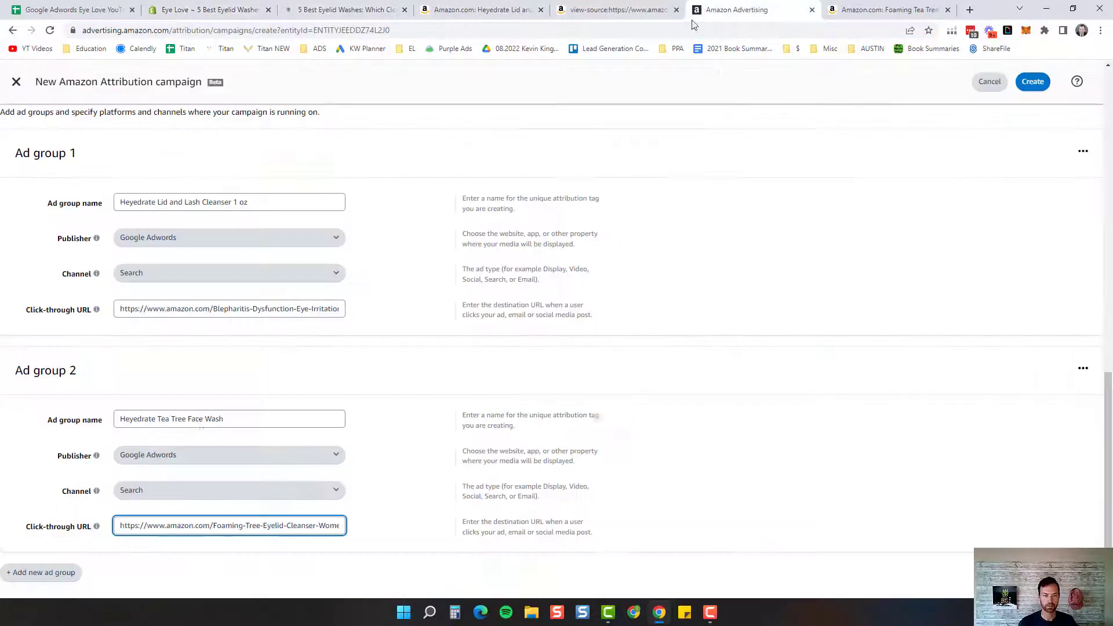
{"action": "scroll", "coordinate": [890, 360], "scroll_direction": "up", "scroll_amount": 7}
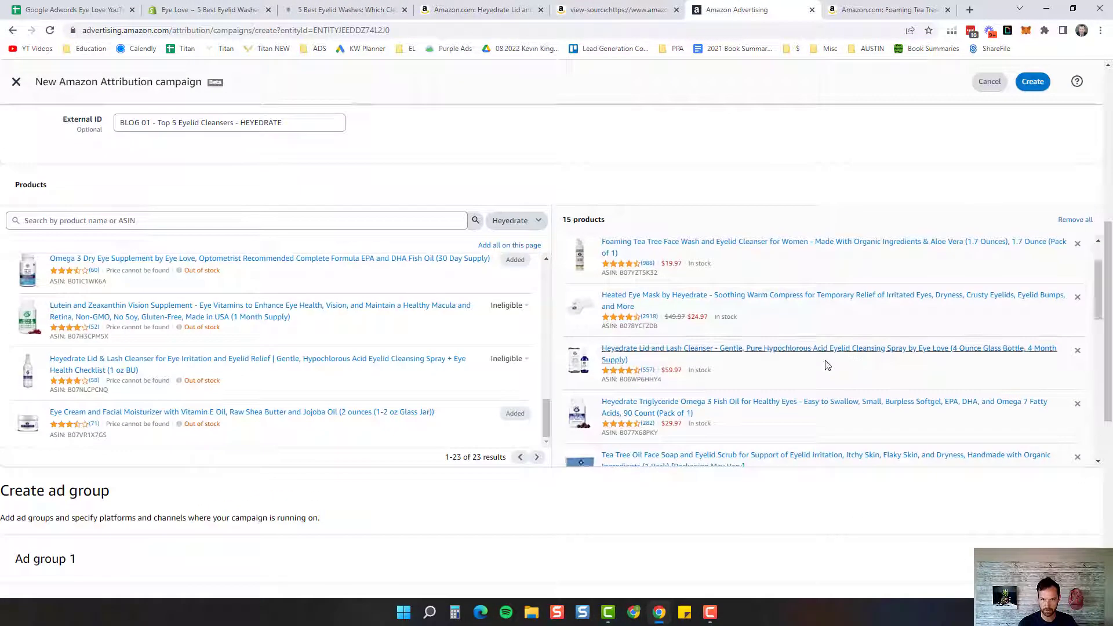
{"action": "scroll", "coordinate": [811, 359], "scroll_direction": "down", "scroll_amount": 1}
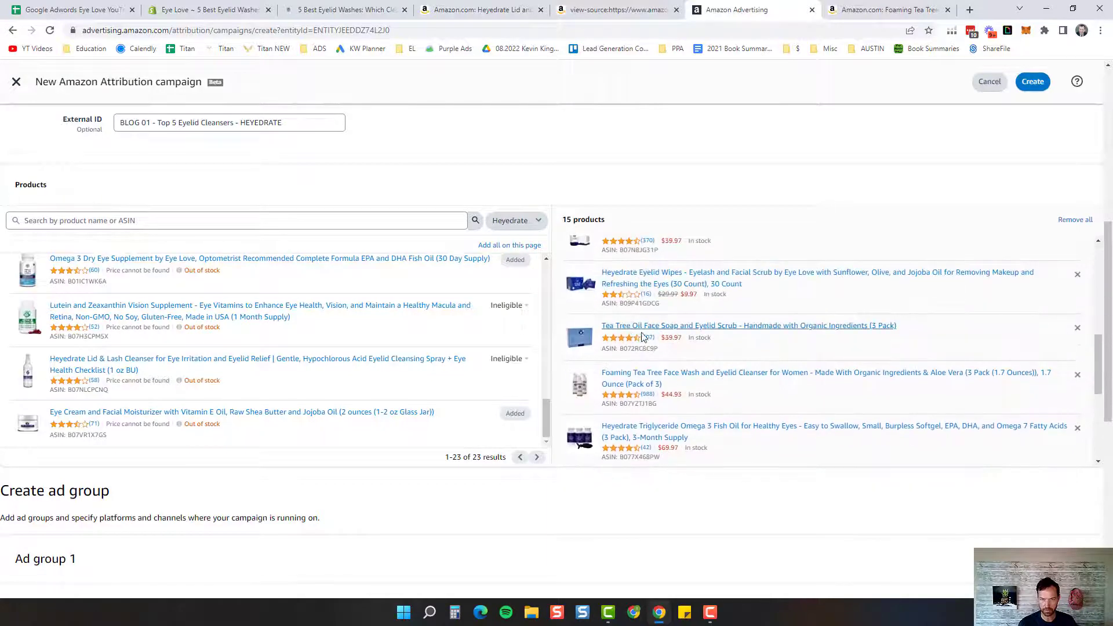
{"action": "scroll", "coordinate": [712, 375], "scroll_direction": "down", "scroll_amount": 4}
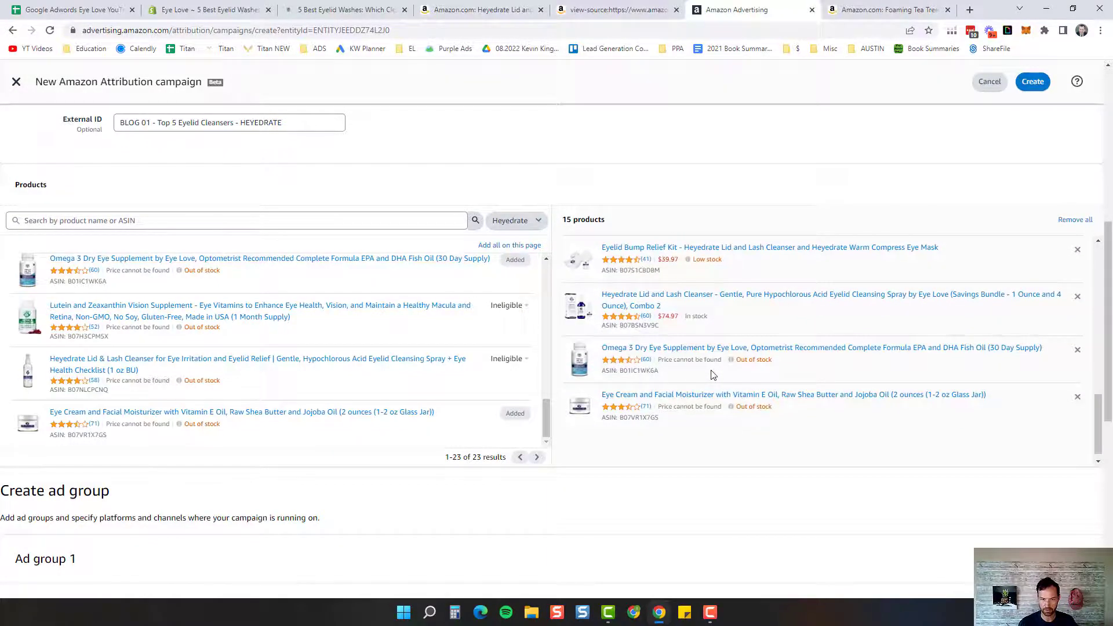
{"action": "scroll", "coordinate": [712, 375], "scroll_direction": "up", "scroll_amount": 5}
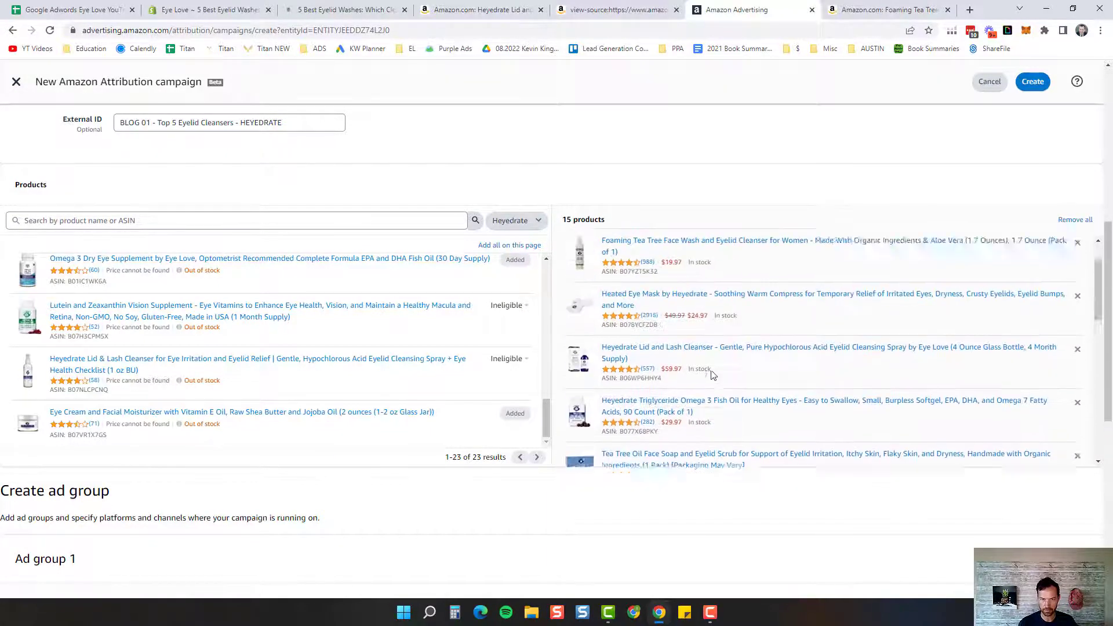
{"action": "scroll", "coordinate": [712, 375], "scroll_direction": "up", "scroll_amount": 1}
Create the attribution campaign with its two ad groups and copy the Lid and Lash Cleanser 1 oz attribution tag.
{"action": "scroll", "coordinate": [521, 481], "scroll_direction": "down", "scroll_amount": 6}
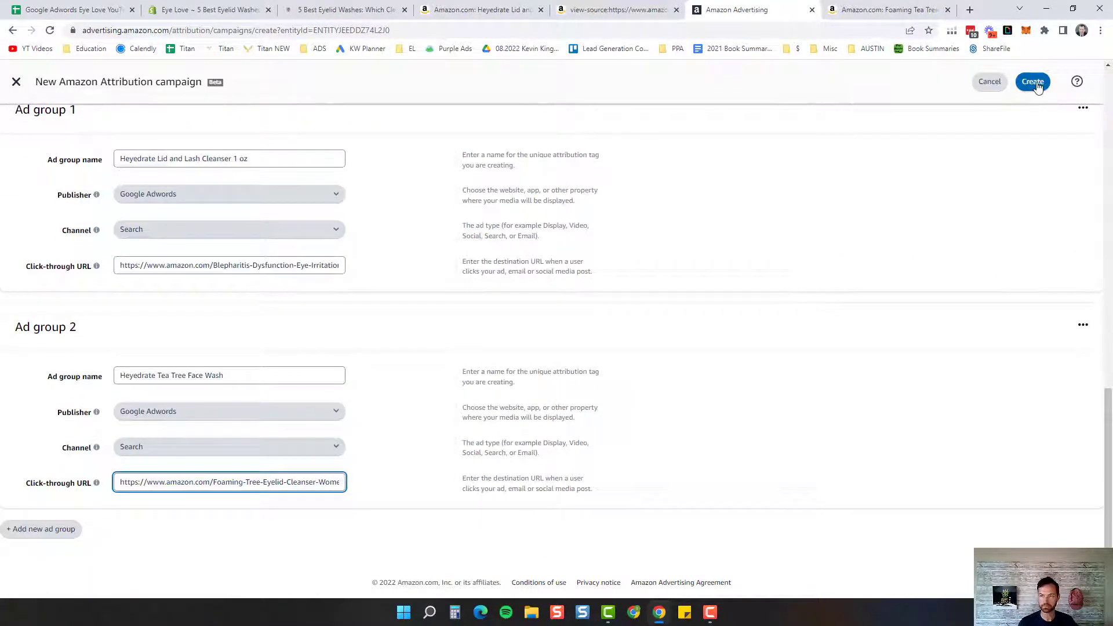
{"action": "left_click", "coordinate": [1036, 85]}
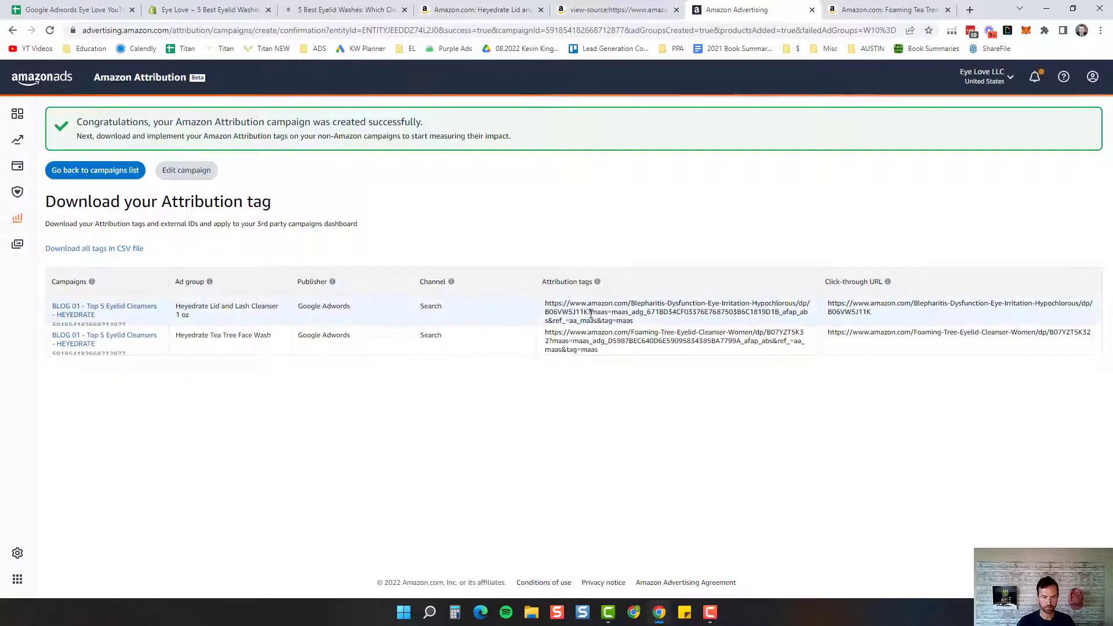
{"action": "double_click", "coordinate": [598, 312]}
{"action": "triple_click", "coordinate": [590, 314]}
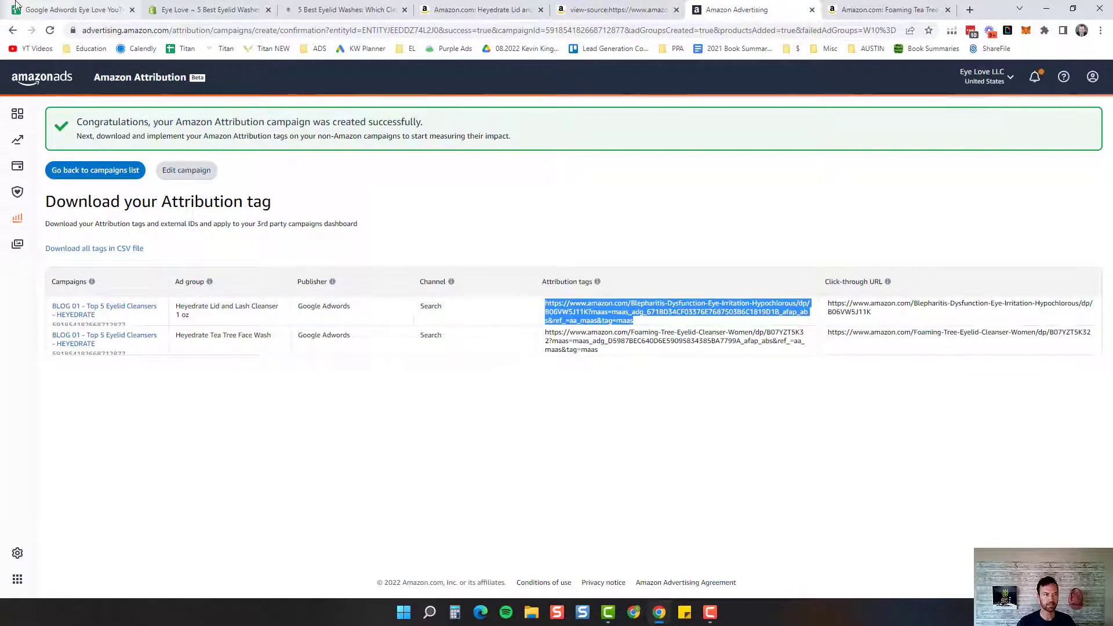
Enter "Heyedrate L&L 1 oz" in cell B8 of the Google Blog Attribution Link sheet, below the Attribution heading.
{"action": "left_click", "coordinate": [48, 6]}
{"action": "left_click", "coordinate": [284, 339]}
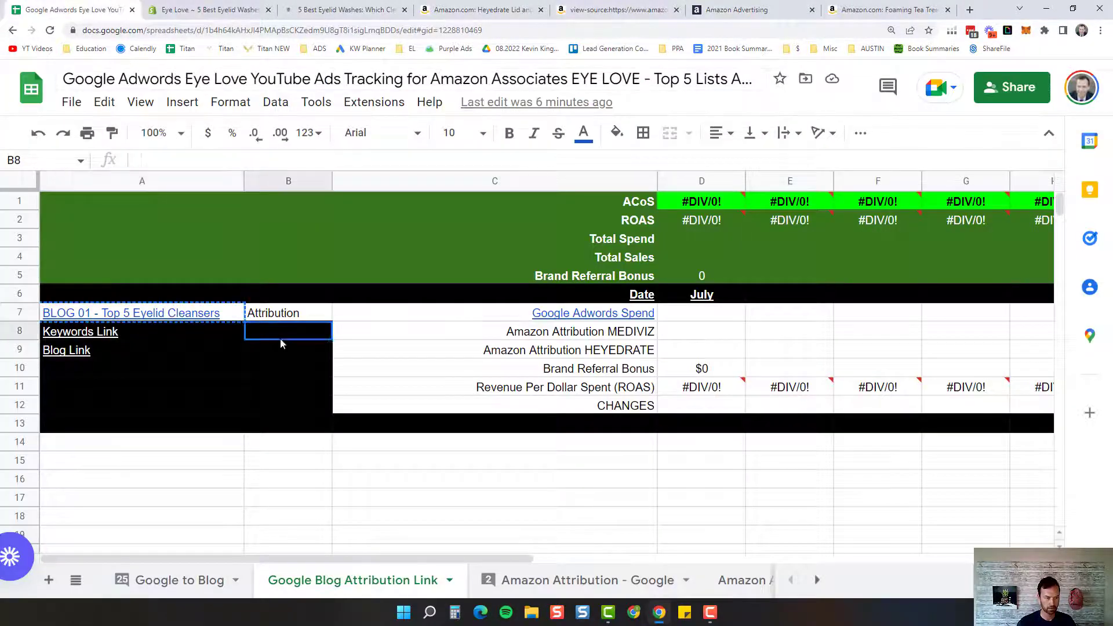
{"action": "type", "text": "Hey"}
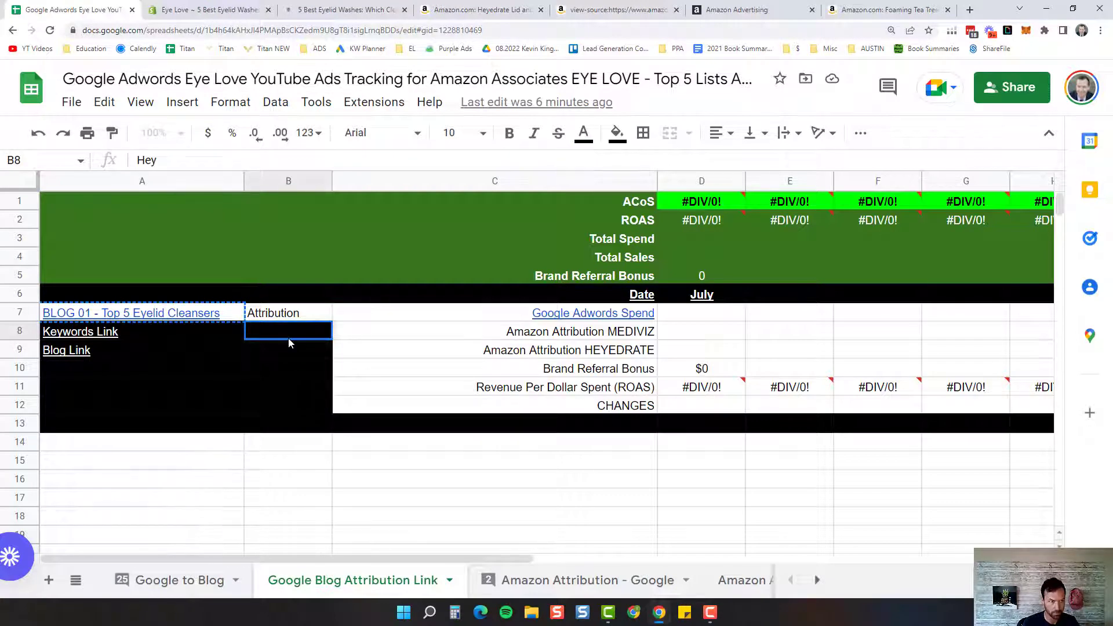
{"action": "type", "text": "ed"}
{"action": "key", "text": "BackSpace"}
{"action": "type", "text": "edrate"}
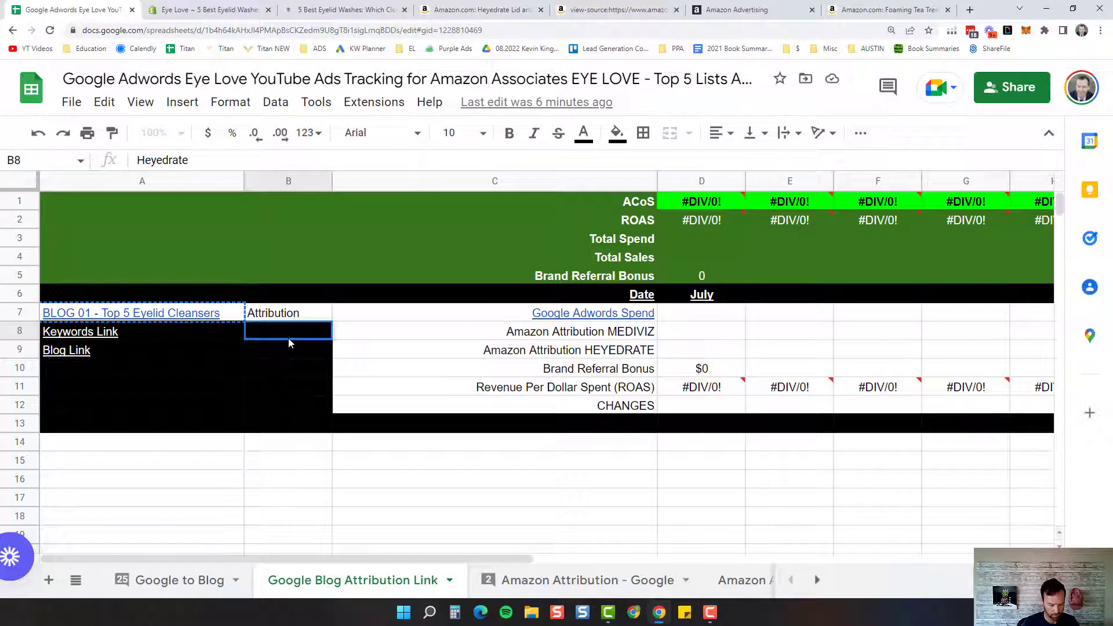
{"action": "type", "text": " L&L 1 oz"}
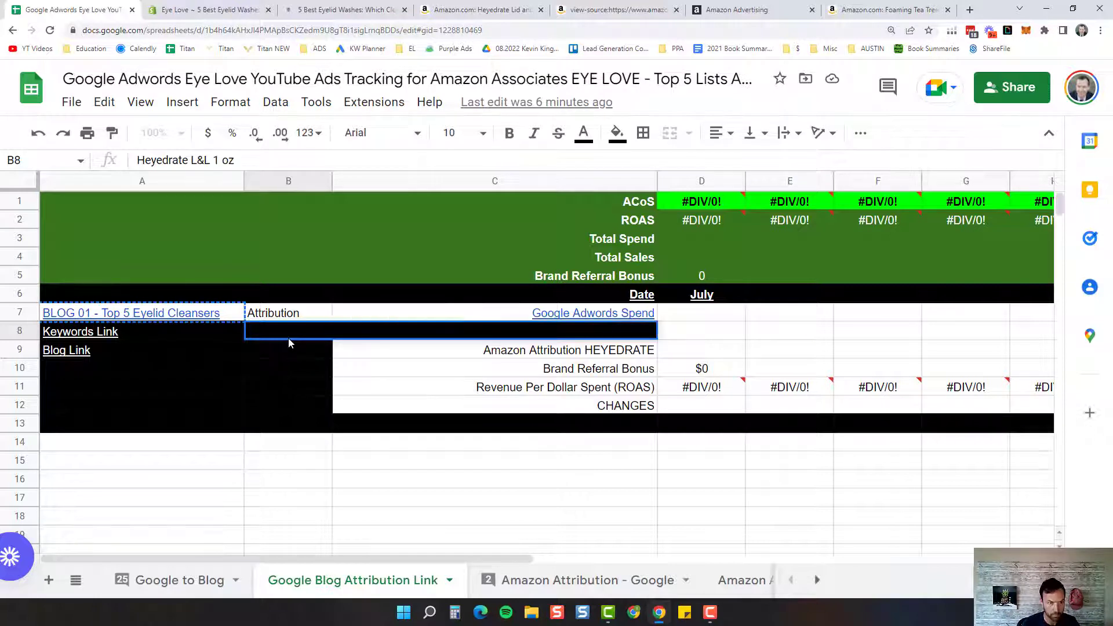
{"action": "key", "text": "Return"}
Link the "Heyedrate L&L 1 oz" text in B8 to the copied attribution tag URL.
{"action": "key", "text": "Up"}
{"action": "key", "text": "ctrl+k"}
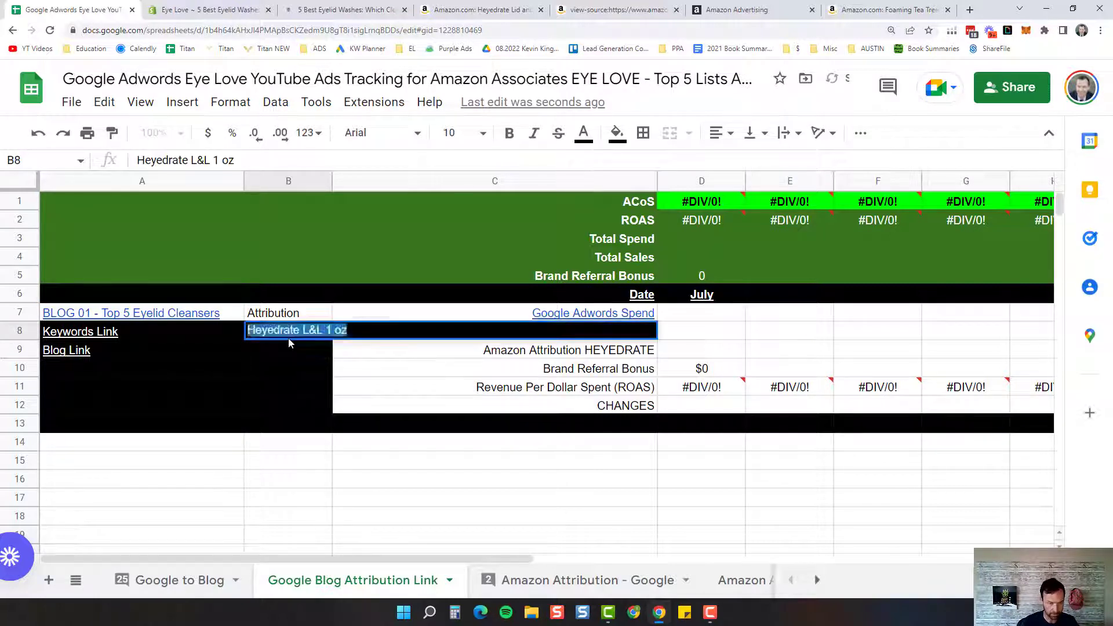
{"action": "key", "text": "ctrl+v"}
{"action": "key", "text": "Return"}
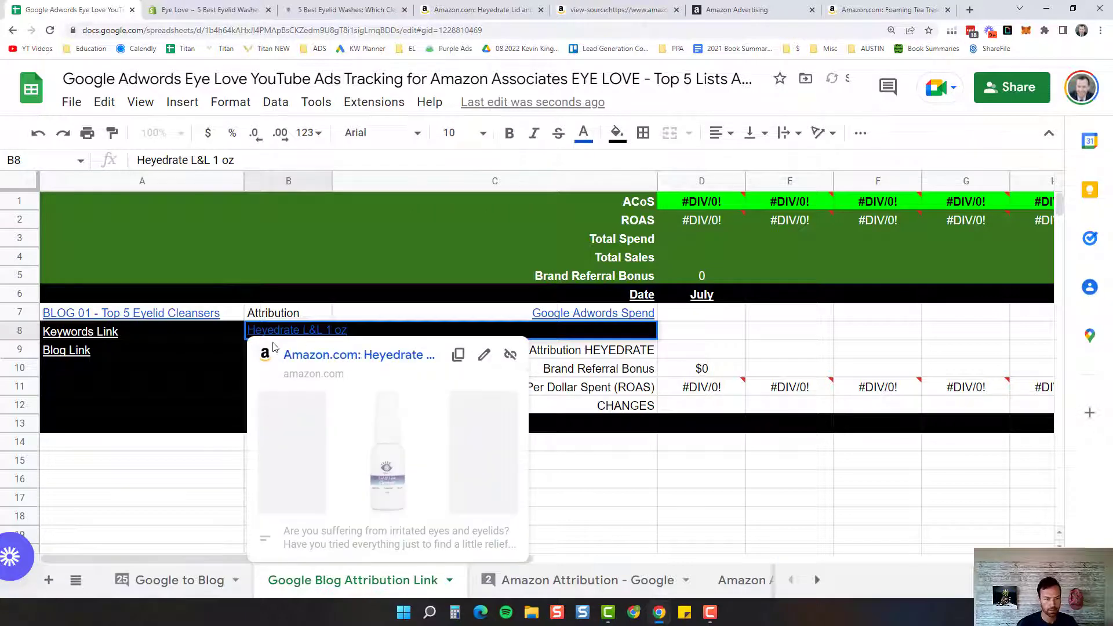
{"action": "left_click", "coordinate": [220, 350]}
Enter "Heyedrate TT Face Wash" in cell B9.
{"action": "left_click", "coordinate": [256, 348]}
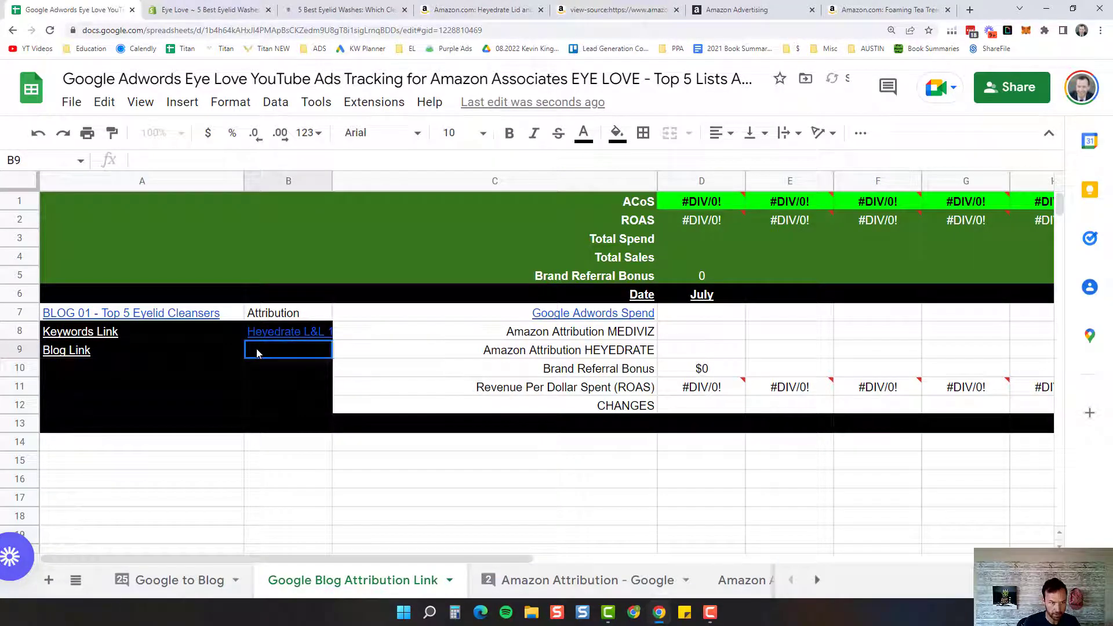
{"action": "type", "text": "Heyedrate TT"}
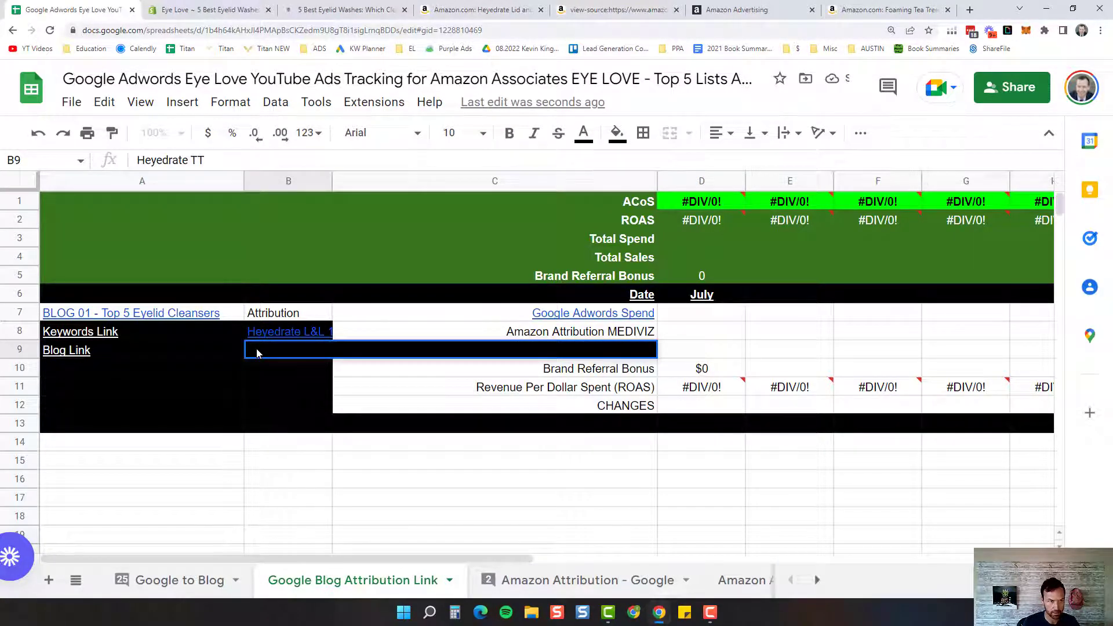
{"action": "type", "text": " Face Was"}
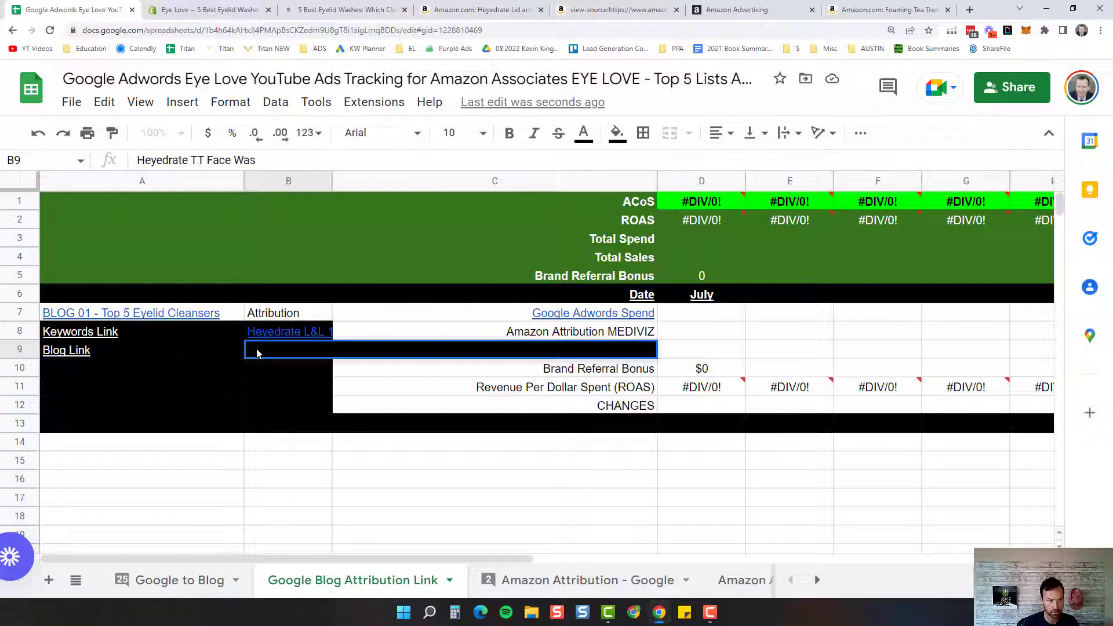
{"action": "key", "text": "Return"}
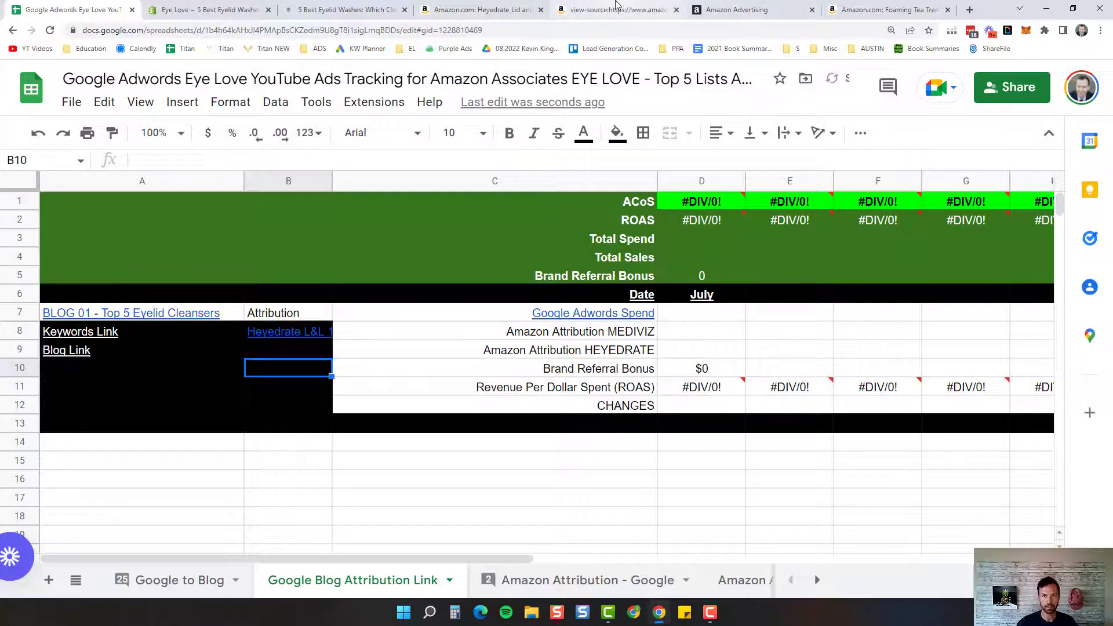
Close the page-source tab and the two Amazon product page tabs.
{"action": "left_click", "coordinate": [676, 10]}
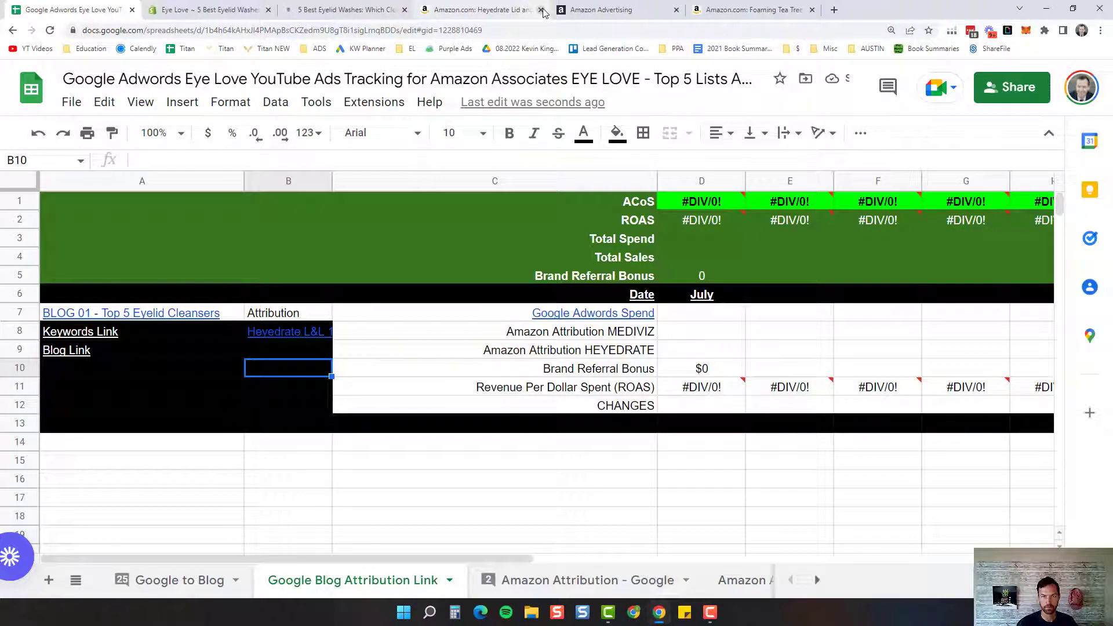
{"action": "left_click", "coordinate": [541, 10]}
{"action": "left_click", "coordinate": [680, 10]}
Copy the Heyedrate Tea Tree Face Wash attribution tag from the new campaign's tag list in Amazon Advertising.
{"action": "left_click", "coordinate": [472, 10]}
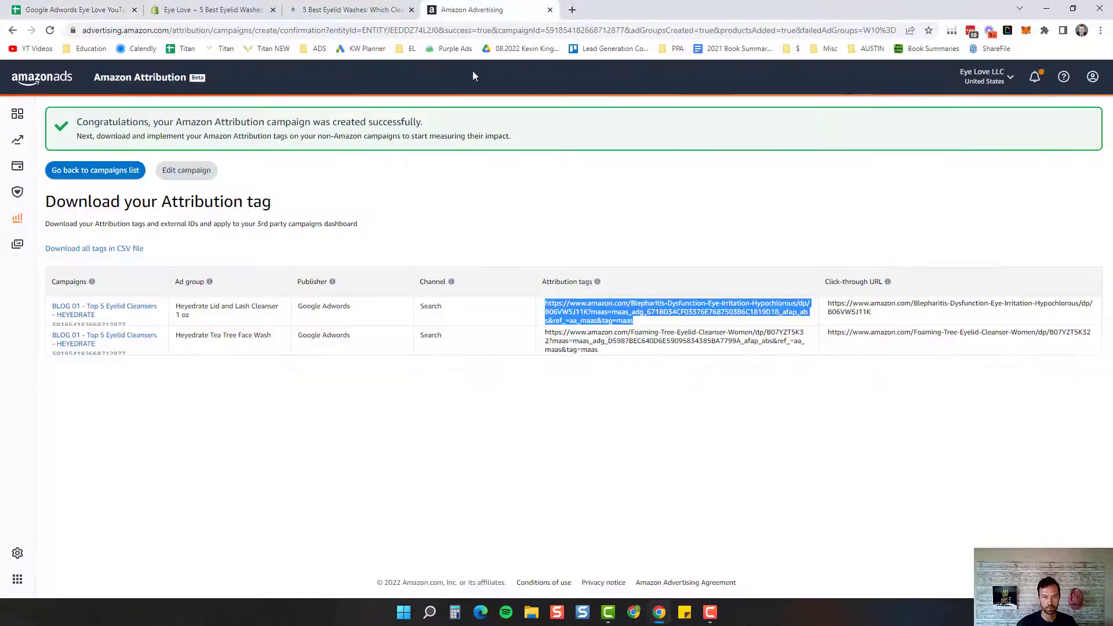
{"action": "triple_click", "coordinate": [624, 344]}
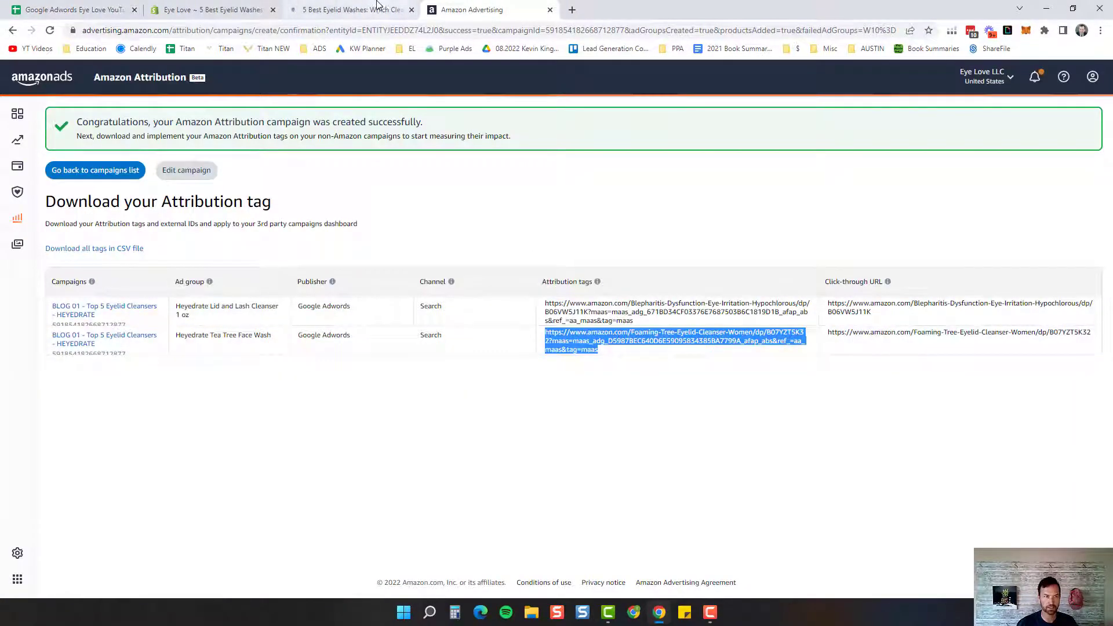
{"action": "key", "text": "F9"}
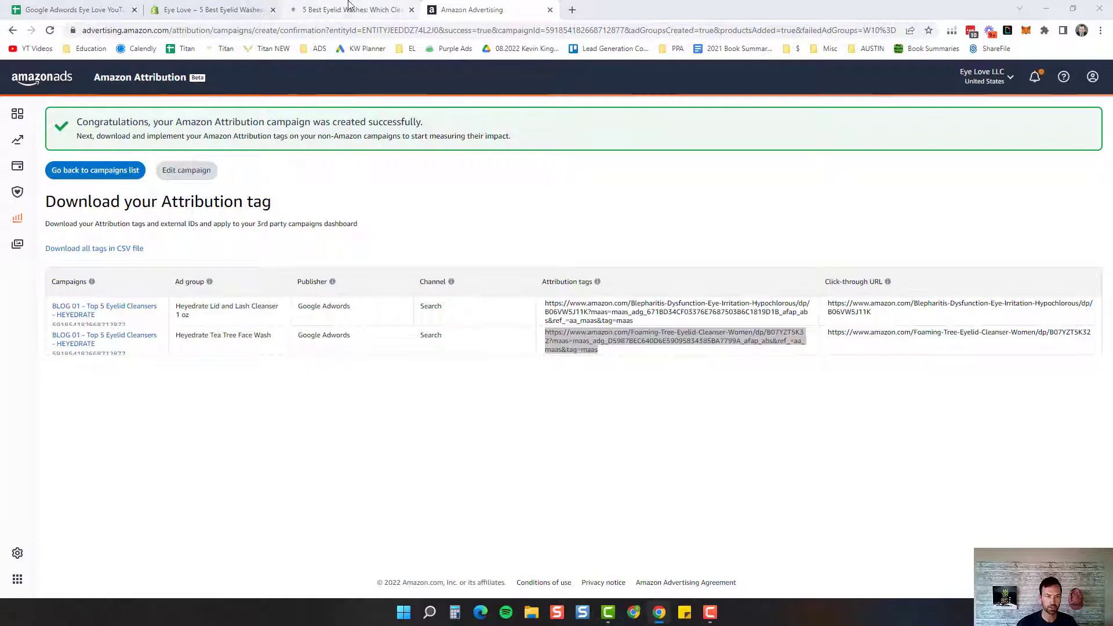
Link the "Heyedrate TT Face Wash" text in cell B9 of the tracking sheet to the copied attribution tag URL.
{"action": "left_click", "coordinate": [139, 4]}
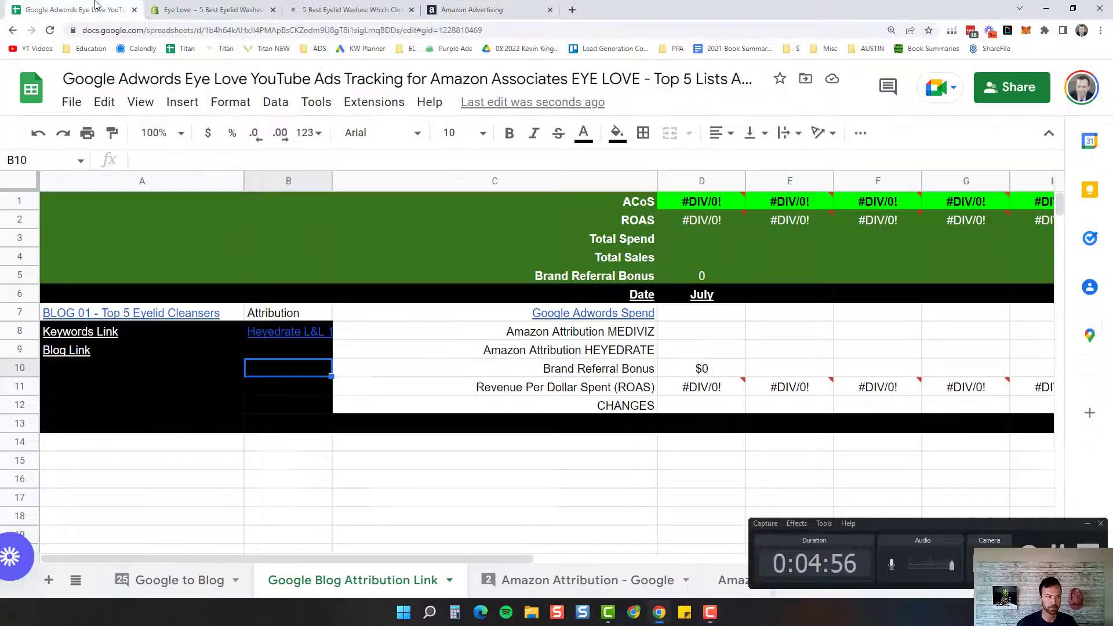
{"action": "left_click", "coordinate": [1089, 529]}
{"action": "left_click", "coordinate": [282, 351]}
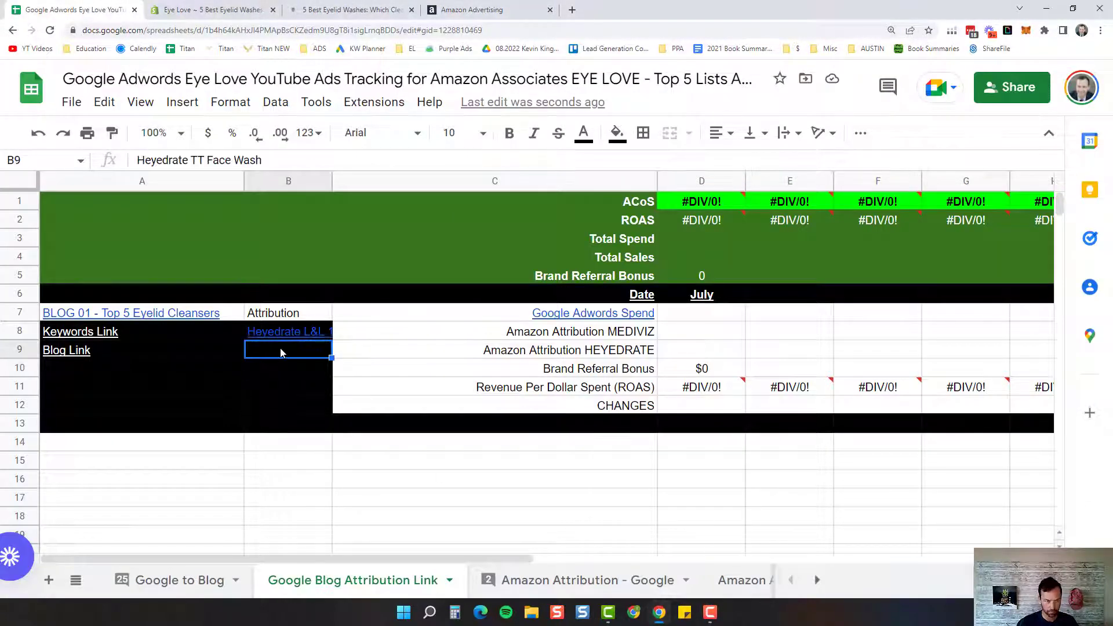
{"action": "key", "text": "ctrl+k"}
{"action": "key", "text": "ctrl+v"}
{"action": "key", "text": "Return"}
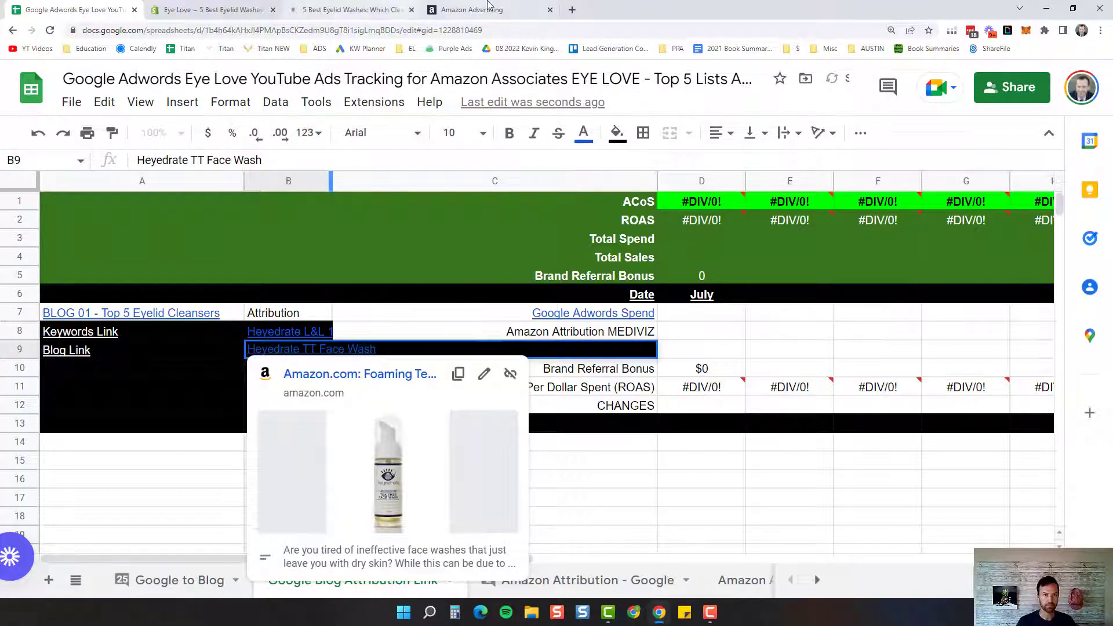
Open the ad groups page of the BLOG 01 - Top 5 Eyelid Cleansers - HEYEDRATE campaign and copy its web address.
{"action": "left_click", "coordinate": [470, 10]}
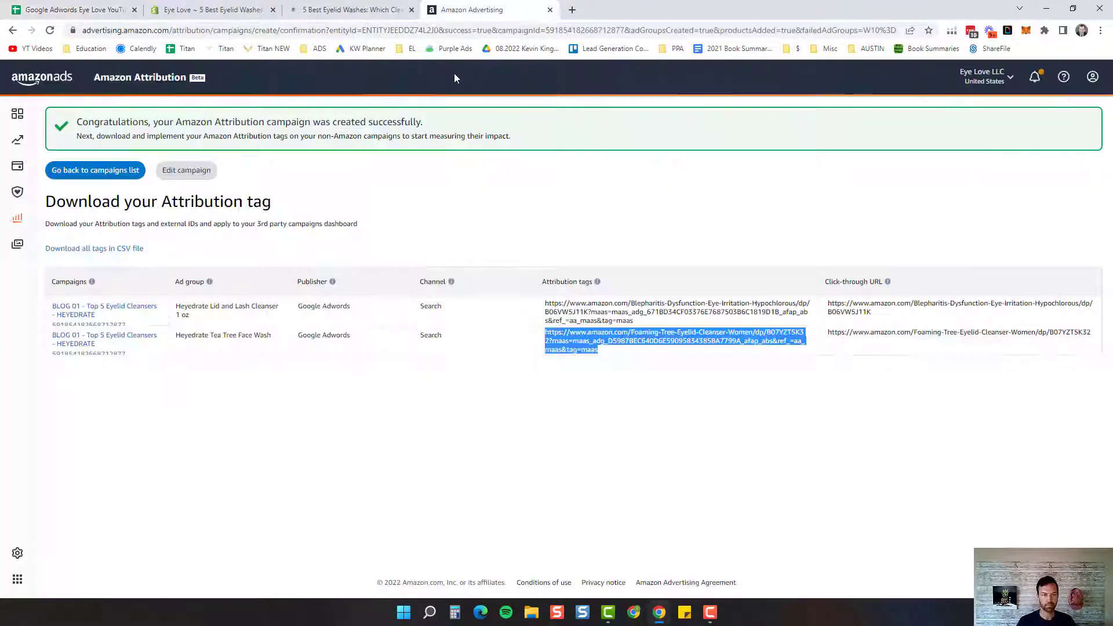
{"action": "left_click", "coordinate": [201, 177]}
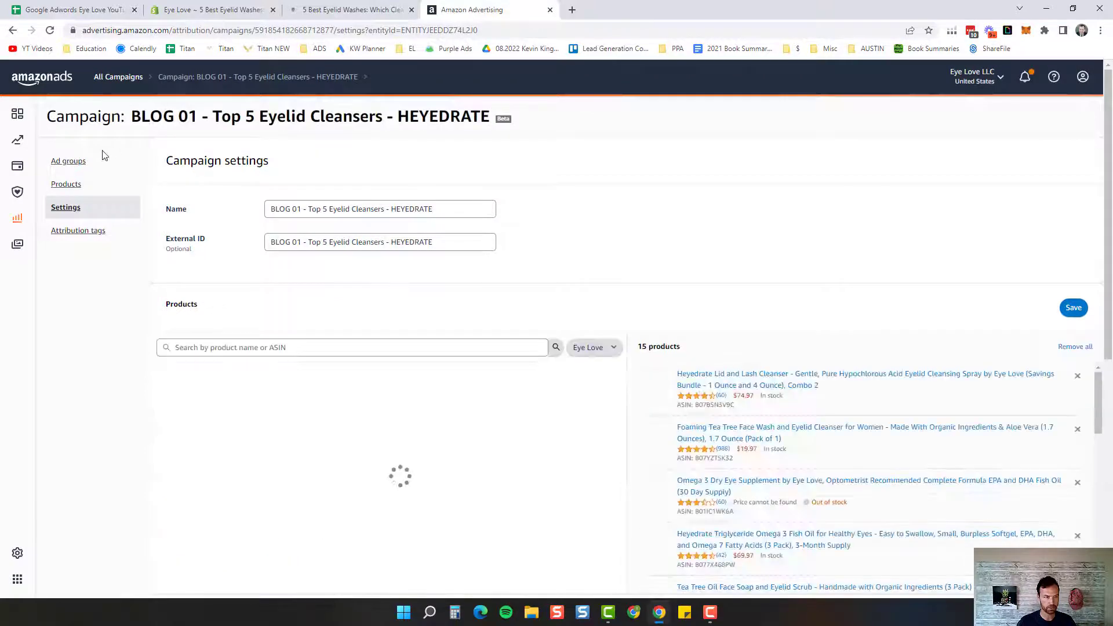
{"action": "left_click", "coordinate": [74, 166]}
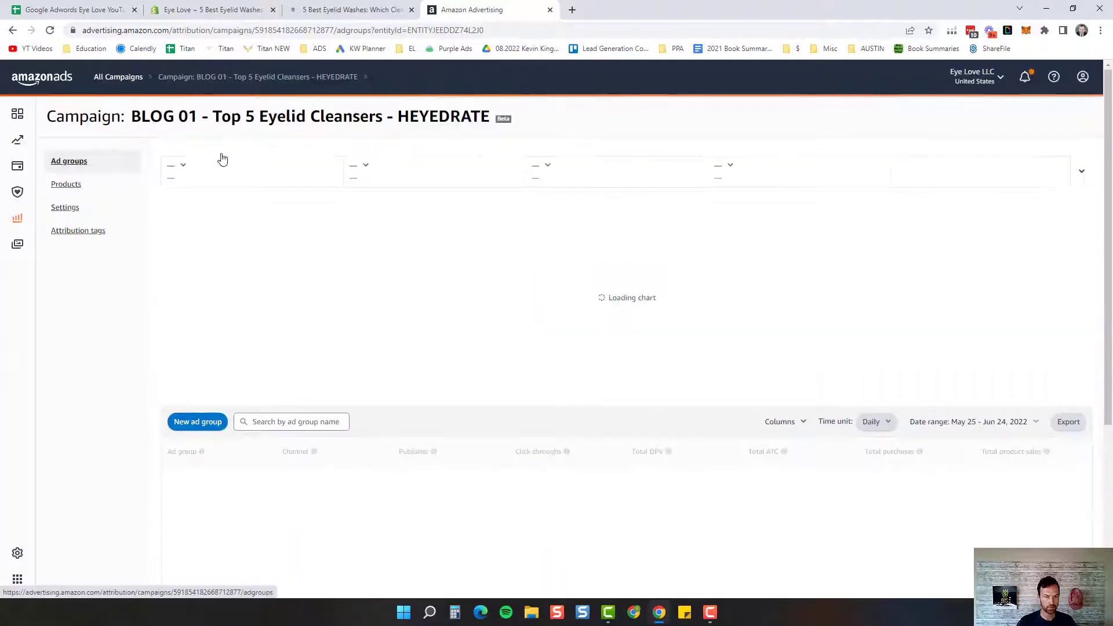
{"action": "left_click", "coordinate": [320, 30]}
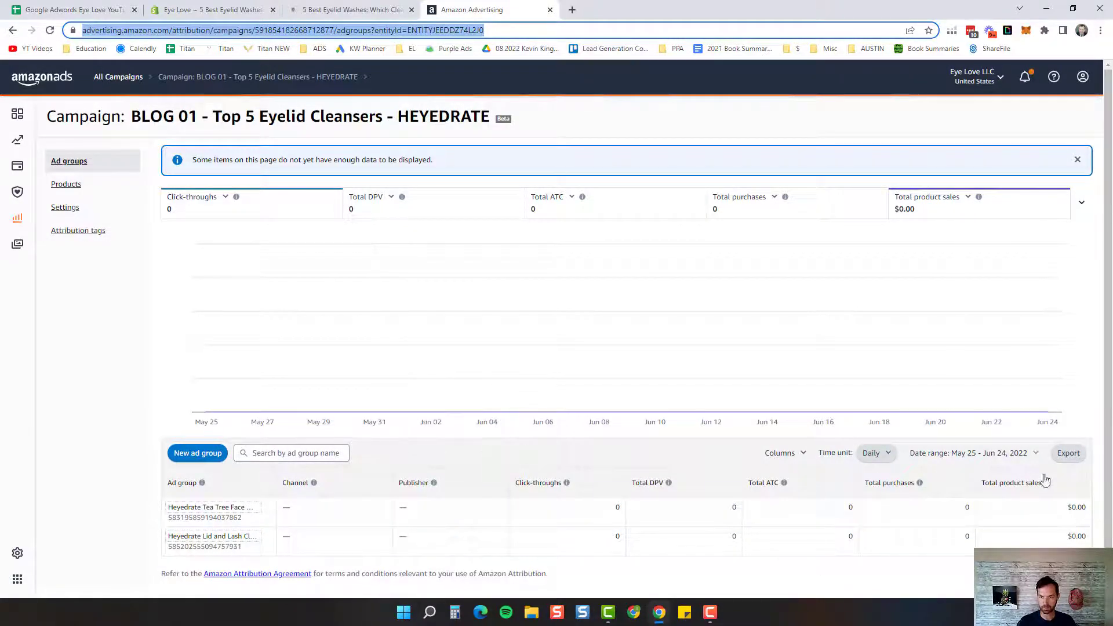
Set the ad group report's date range to June 12 - June 18, 2022.
{"action": "left_click", "coordinate": [990, 462]}
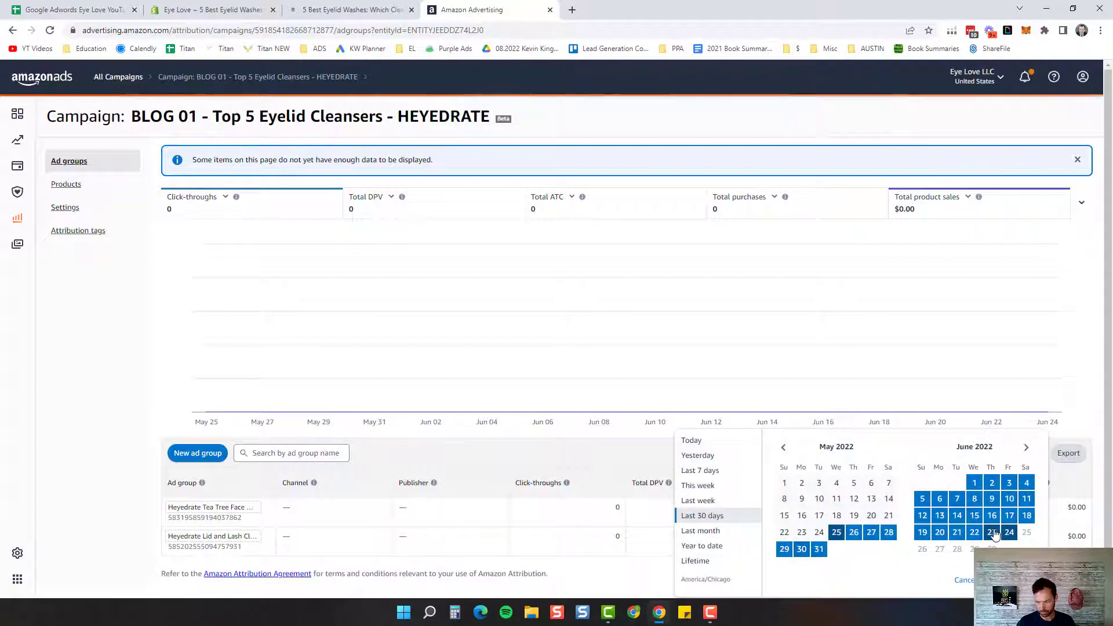
{"action": "left_click", "coordinate": [923, 520]}
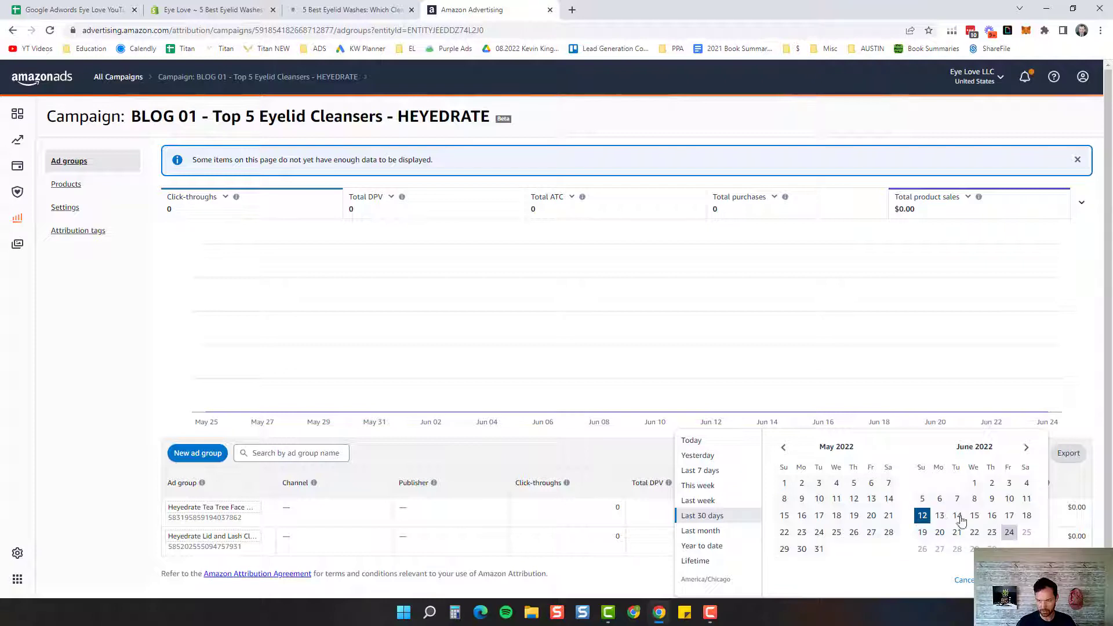
{"action": "left_click", "coordinate": [1027, 515]}
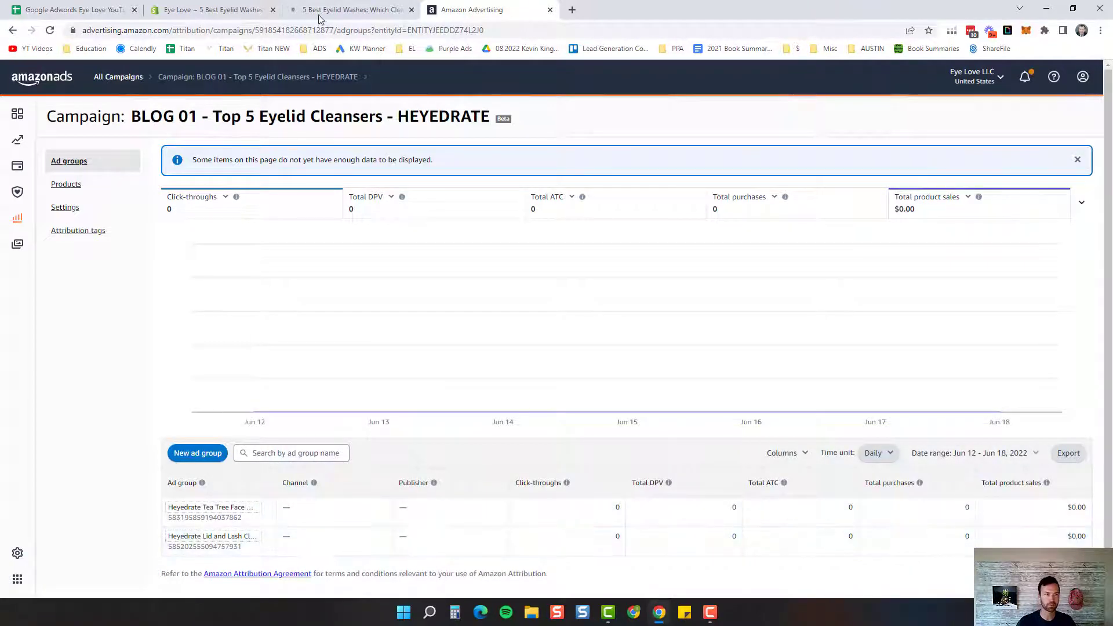
Link the "Amazon Attribution HEYEDRATE" text in cell C9 of the tracking sheet to the copied campaign ad groups address.
{"action": "left_click", "coordinate": [116, 10]}
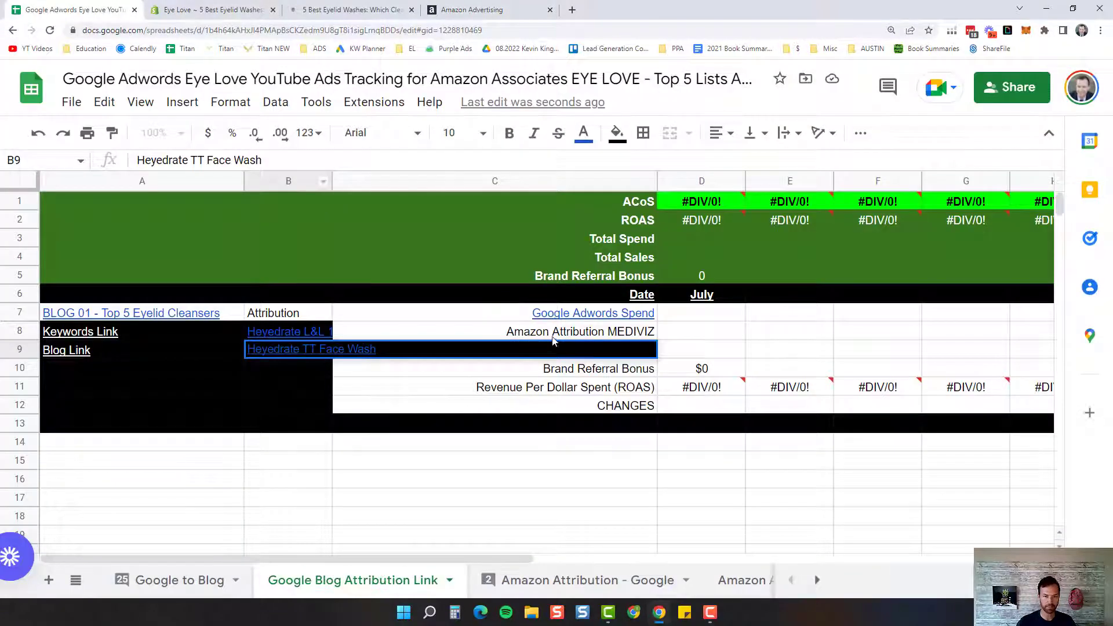
{"action": "left_click", "coordinate": [540, 385]}
{"action": "left_click", "coordinate": [561, 356]}
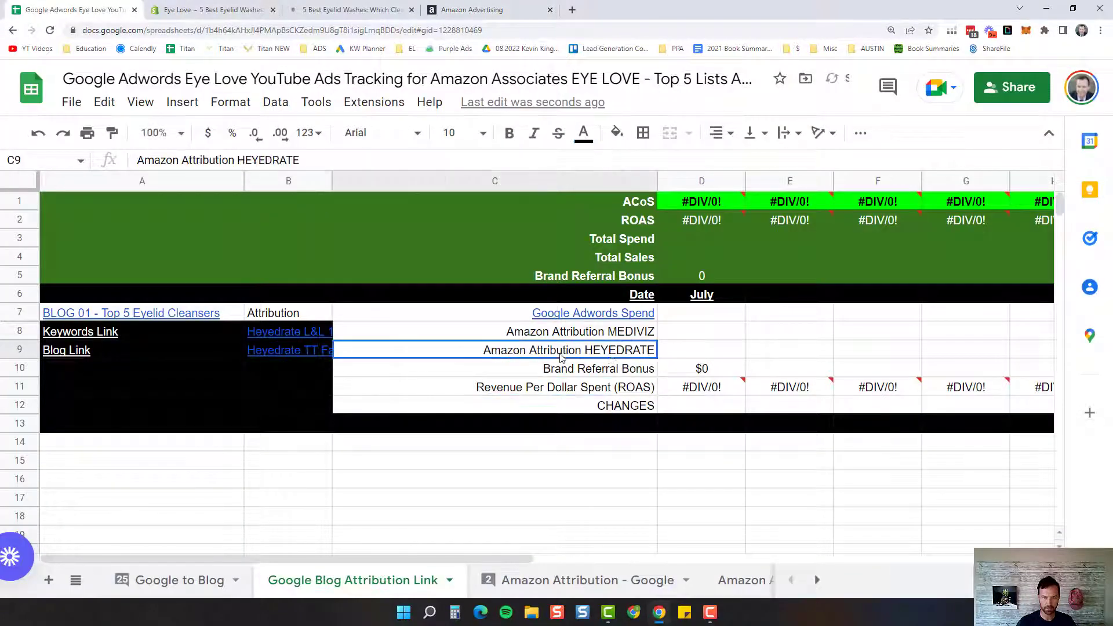
{"action": "key", "text": "ctrl+k"}
{"action": "key", "text": "ctrl+v"}
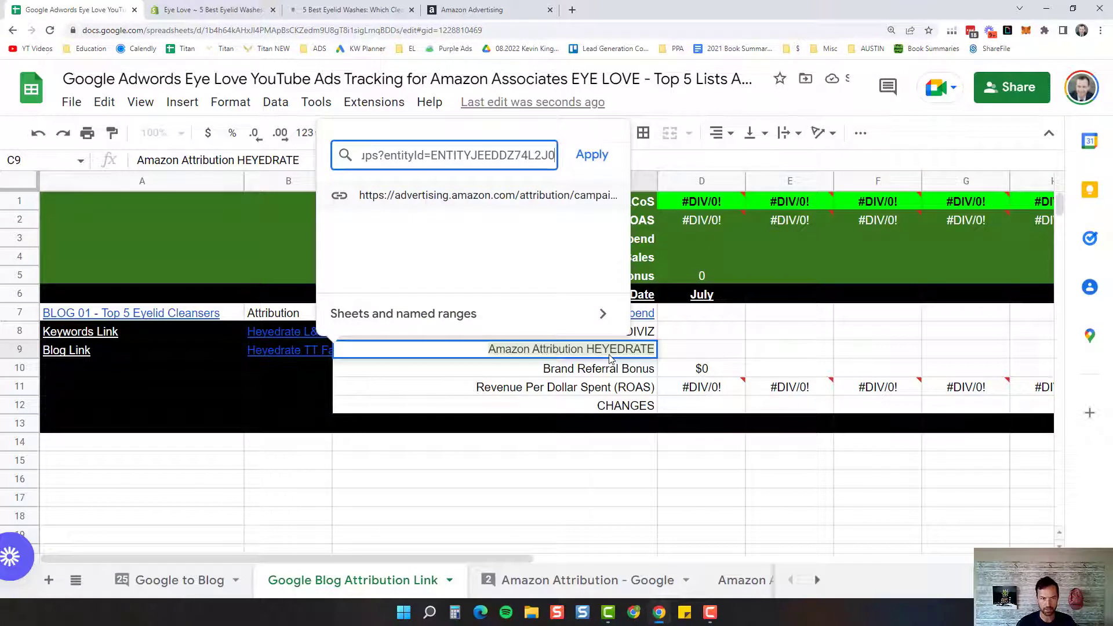
{"action": "key", "text": "Return"}
{"action": "left_click", "coordinate": [707, 353]}
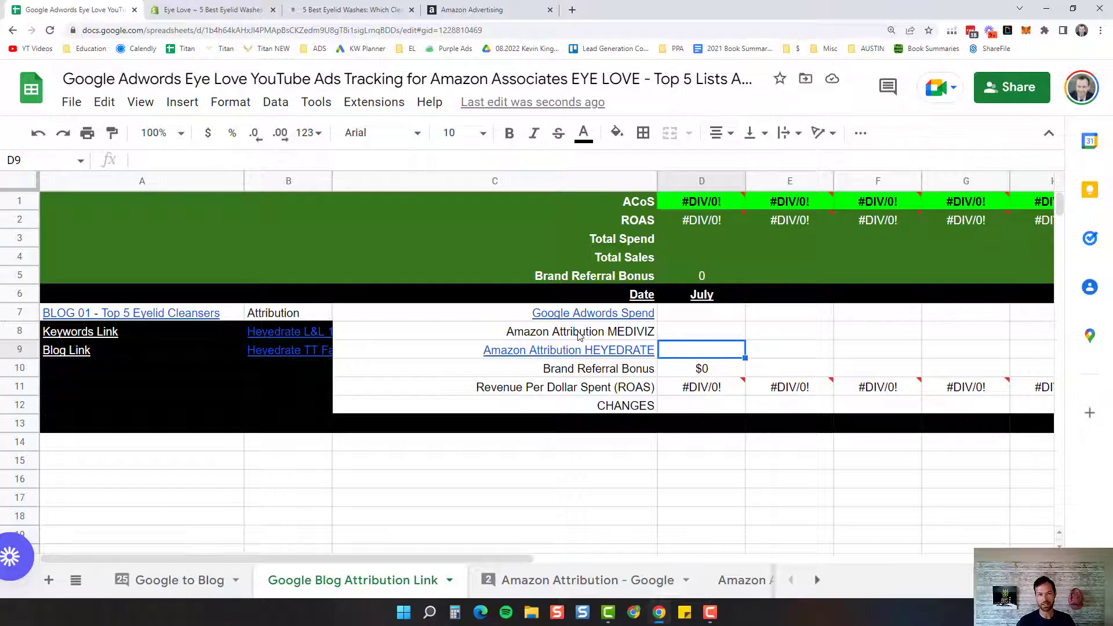
Set a new attribution campaign's name and external ID to "BLOG 01 - Top 5 Eyelid Cleansers - MEDIVIZ" and add all listed MEDIVIZ products.
{"action": "left_click", "coordinate": [479, 5]}
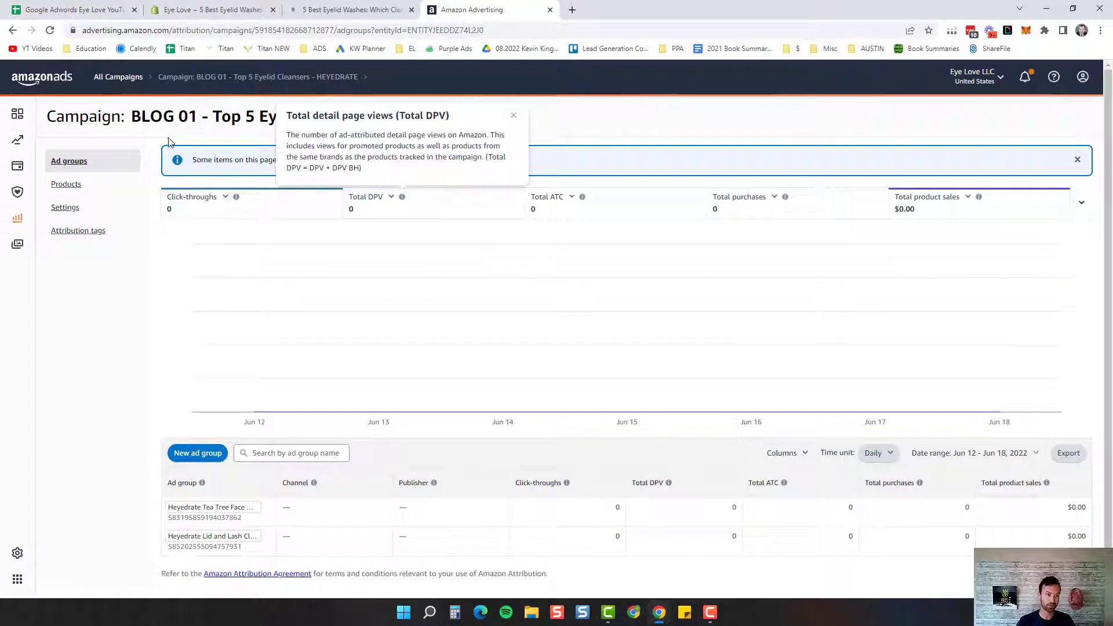
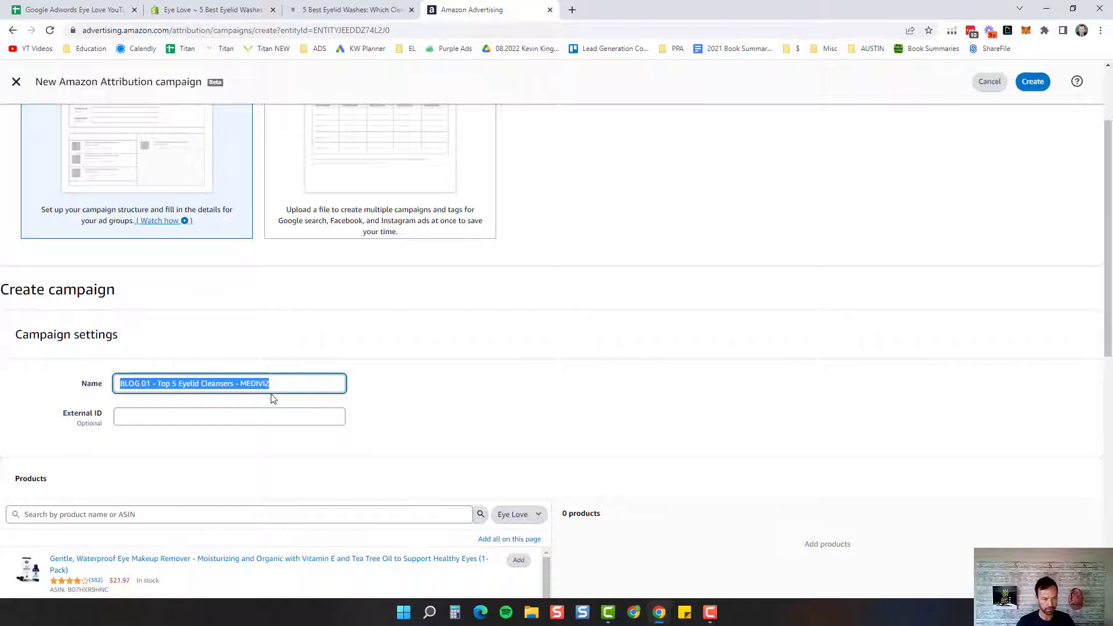
{"action": "type", "text": "BLOG 01 - Top 5 Eyelid Cleansers - MEDIVIZ"}
{"action": "scroll", "coordinate": [524, 352], "scroll_direction": "down", "scroll_amount": 3}
{"action": "left_click", "coordinate": [517, 284]}
{"action": "left_click", "coordinate": [511, 316]}
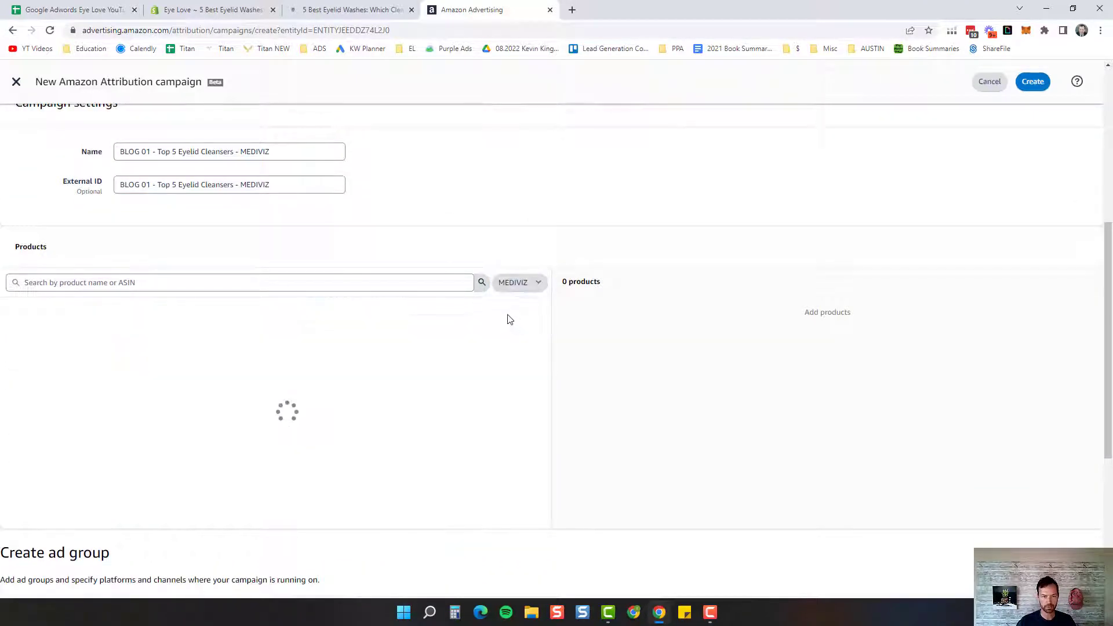
{"action": "left_click", "coordinate": [502, 309]}
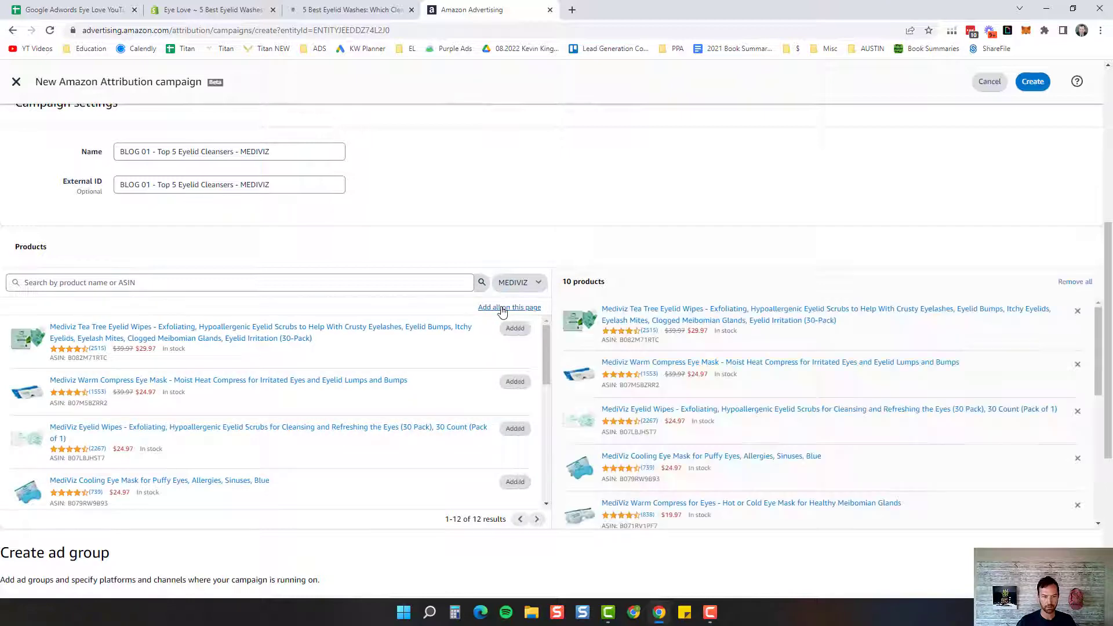
Open the Amazon pages of the Mediviz Tea Tree Eyelid Wipes and regular MediViz Eyelid Wipes, and copy the tea tree page's address.
{"action": "scroll", "coordinate": [721, 218], "scroll_direction": "down", "scroll_amount": 2}
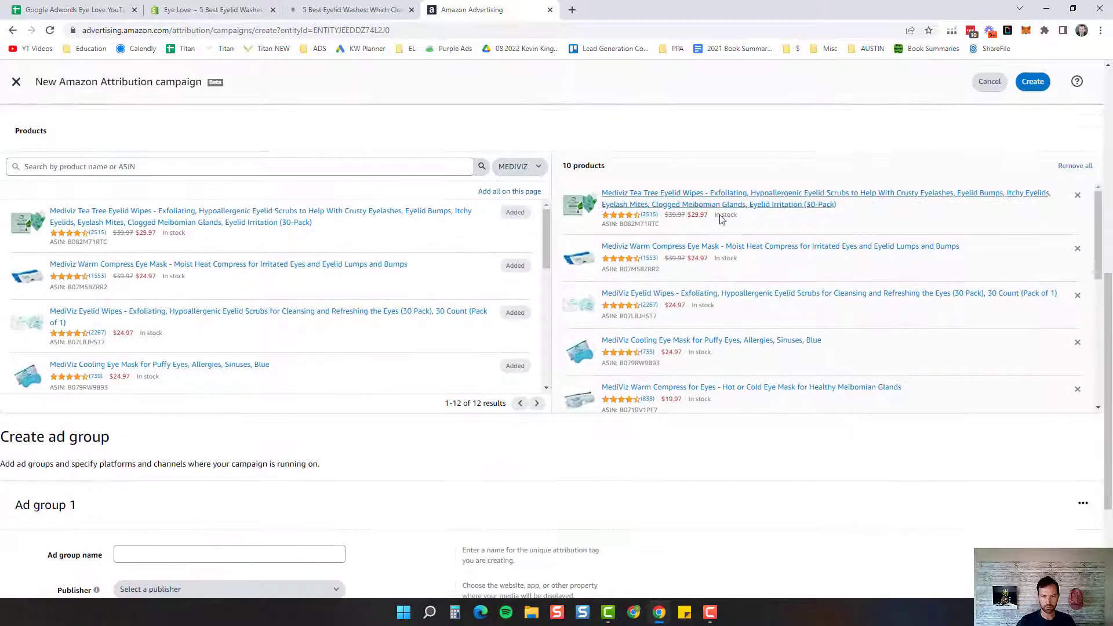
{"action": "left_click", "coordinate": [652, 200]}
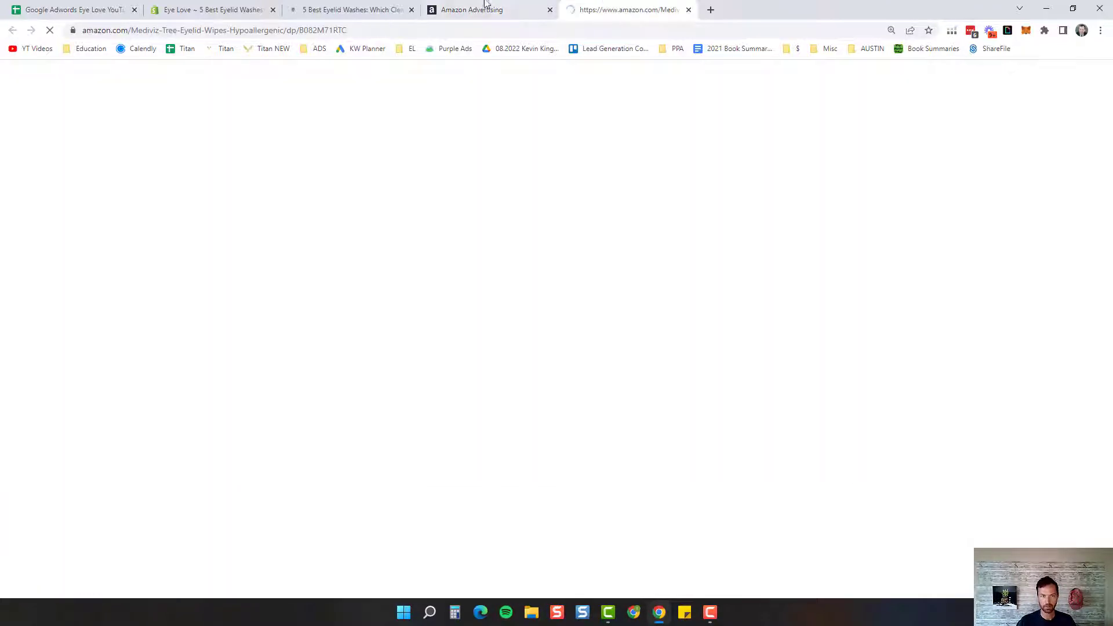
{"action": "left_click", "coordinate": [487, 9]}
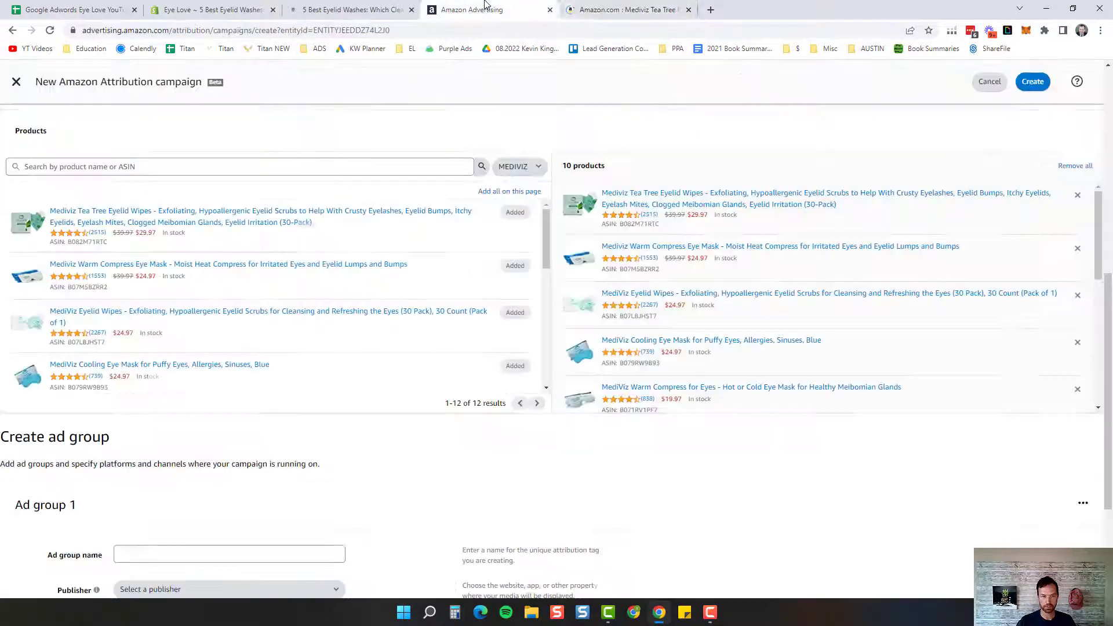
{"action": "left_click", "coordinate": [634, 294]}
{"action": "left_click", "coordinate": [742, 7]}
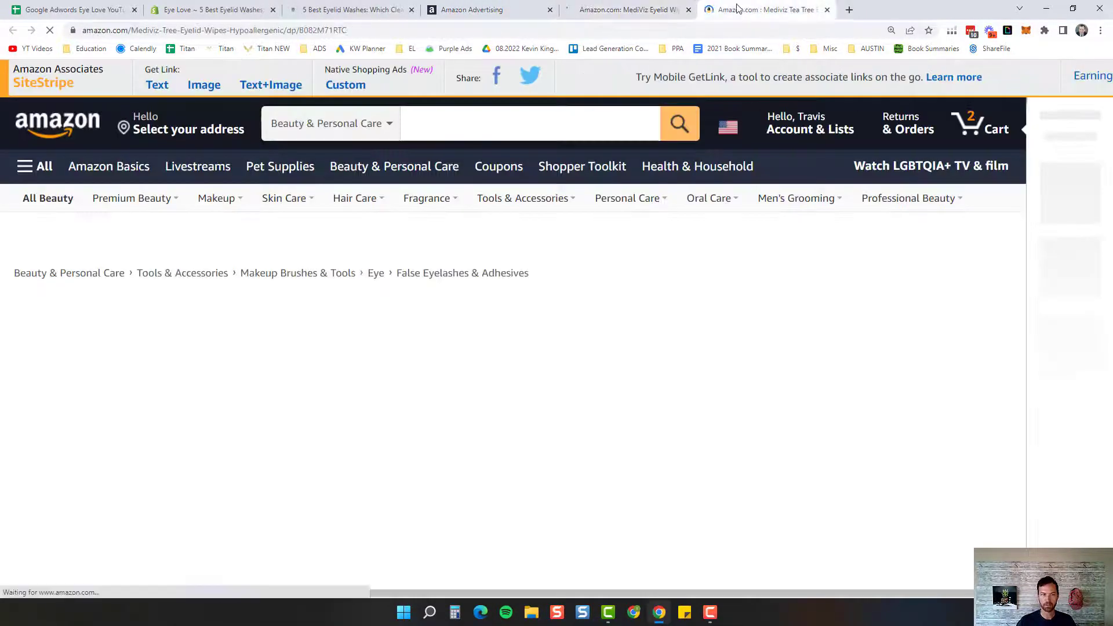
{"action": "left_click", "coordinate": [250, 29]}
{"action": "key", "text": "ctrl+c"}
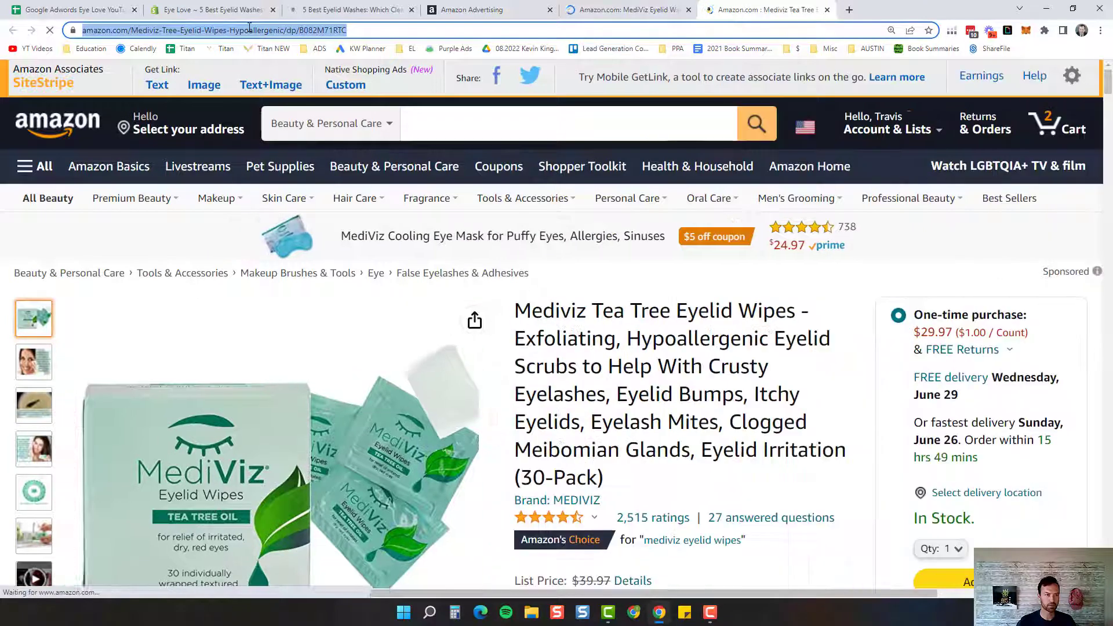
Fill in ad group 1 as "Mediviz TTO Eyelid Wipes" with publisher Google Adwords, channel Search and the copied product address as click-through URL.
{"action": "left_click", "coordinate": [512, 7]}
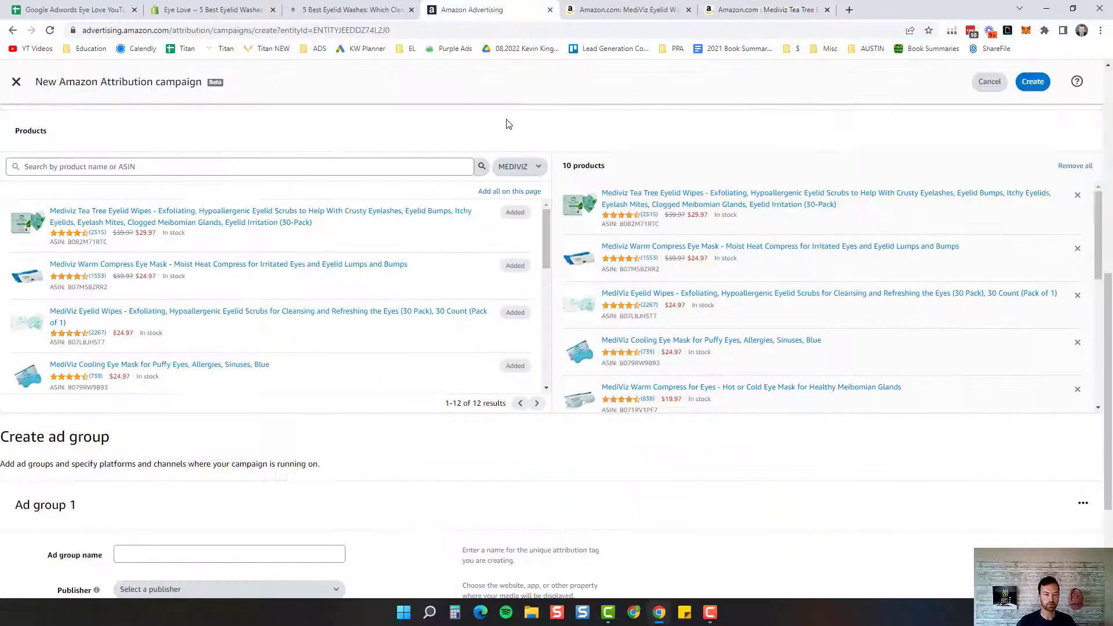
{"action": "scroll", "coordinate": [244, 375], "scroll_direction": "down", "scroll_amount": 3}
{"action": "left_click", "coordinate": [240, 383]}
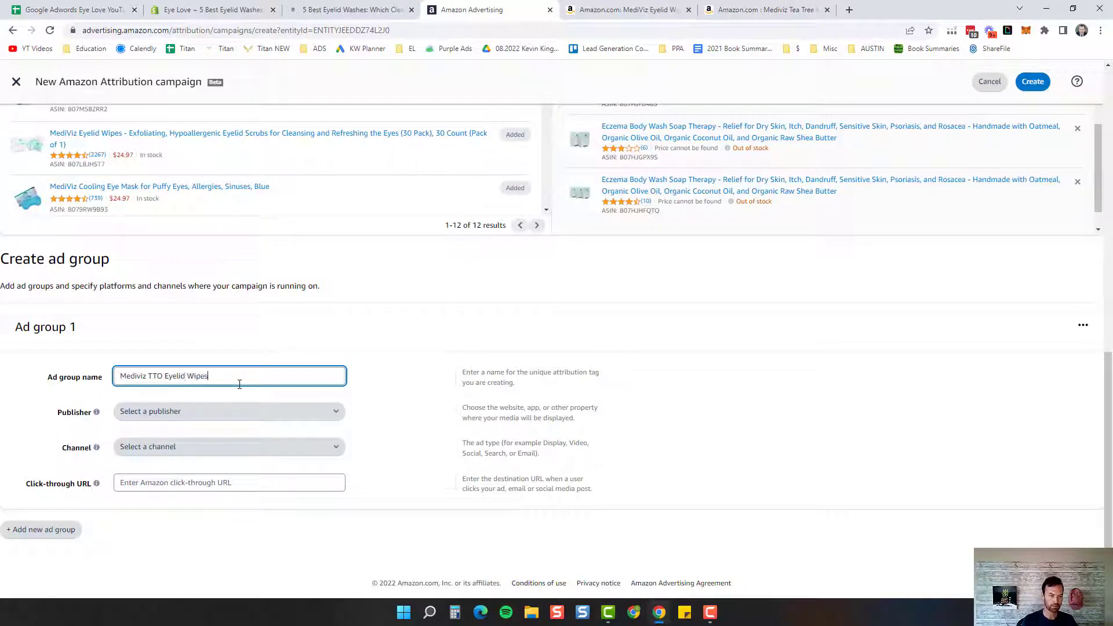
{"action": "left_click", "coordinate": [191, 415]}
{"action": "type", "text": "g"}
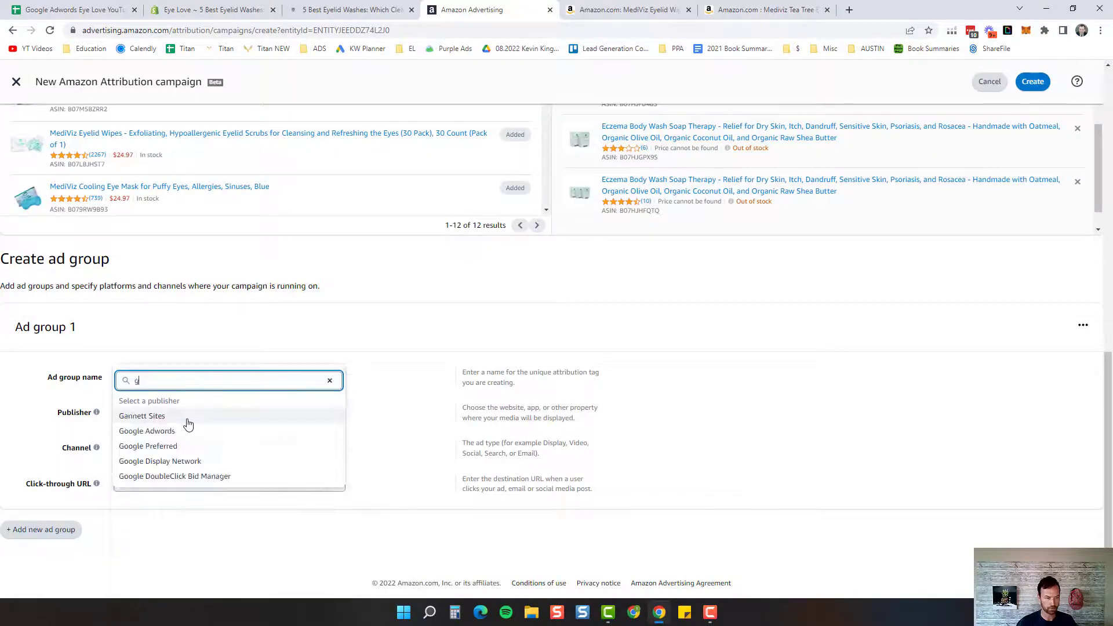
{"action": "left_click", "coordinate": [173, 431]}
{"action": "left_click", "coordinate": [165, 488]}
{"action": "key", "text": "ctrl+v"}
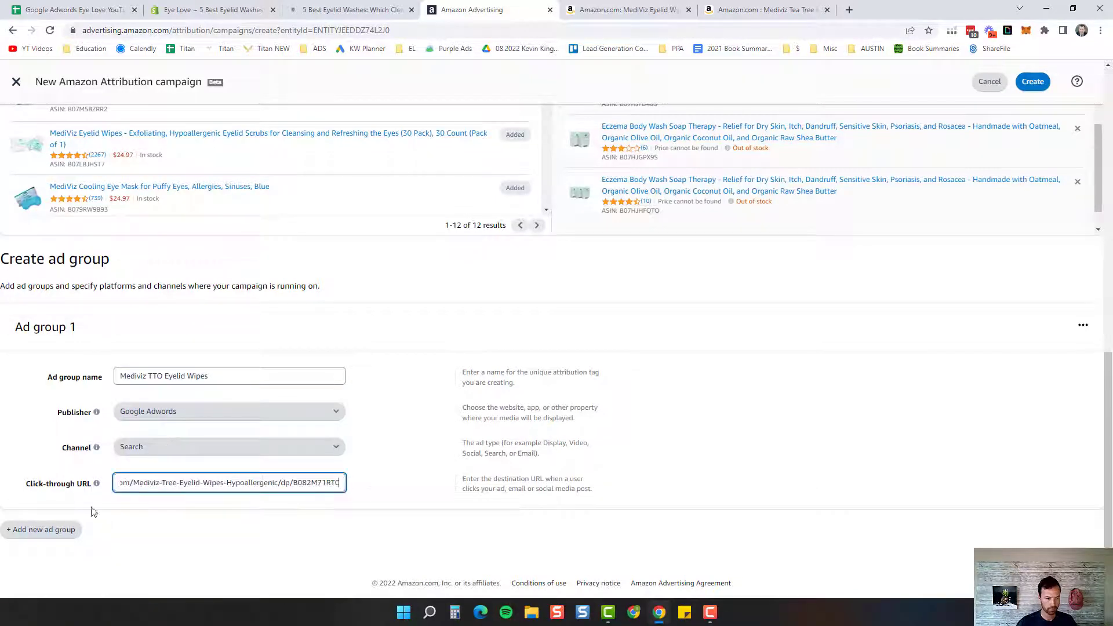
Add a second ad group named "MediViz Regular Eyelid Wipes" with publisher Google Adwords and channel Search.
{"action": "left_click", "coordinate": [56, 529]}
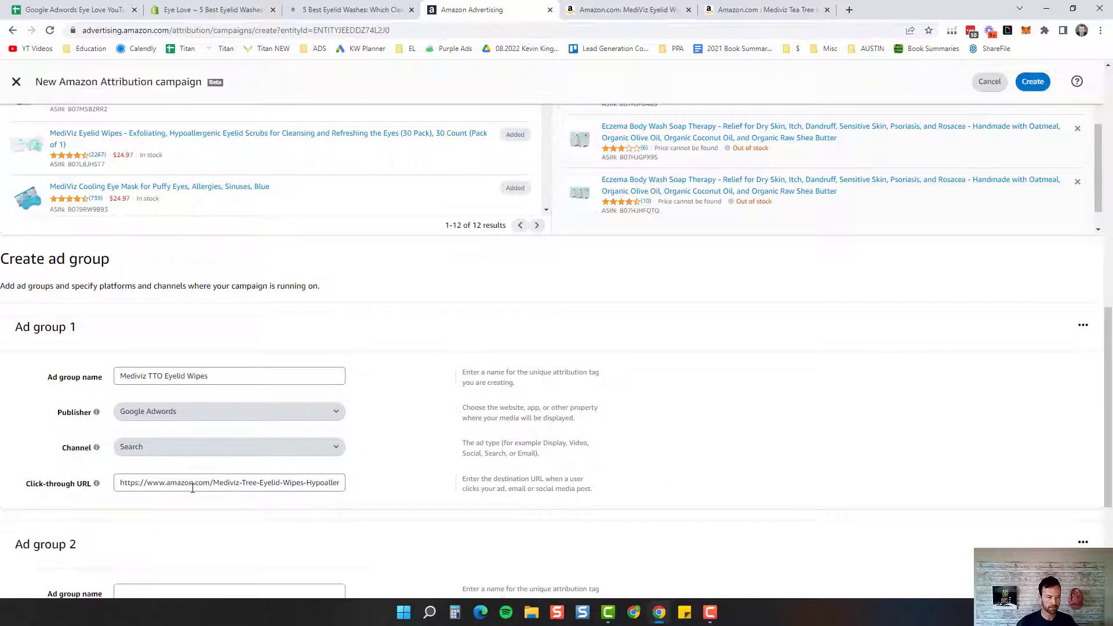
{"action": "scroll", "coordinate": [143, 460], "scroll_direction": "down", "scroll_amount": 4}
{"action": "left_click", "coordinate": [156, 371]}
{"action": "type", "text": "MediViz Regular Eyelid Wipes"}
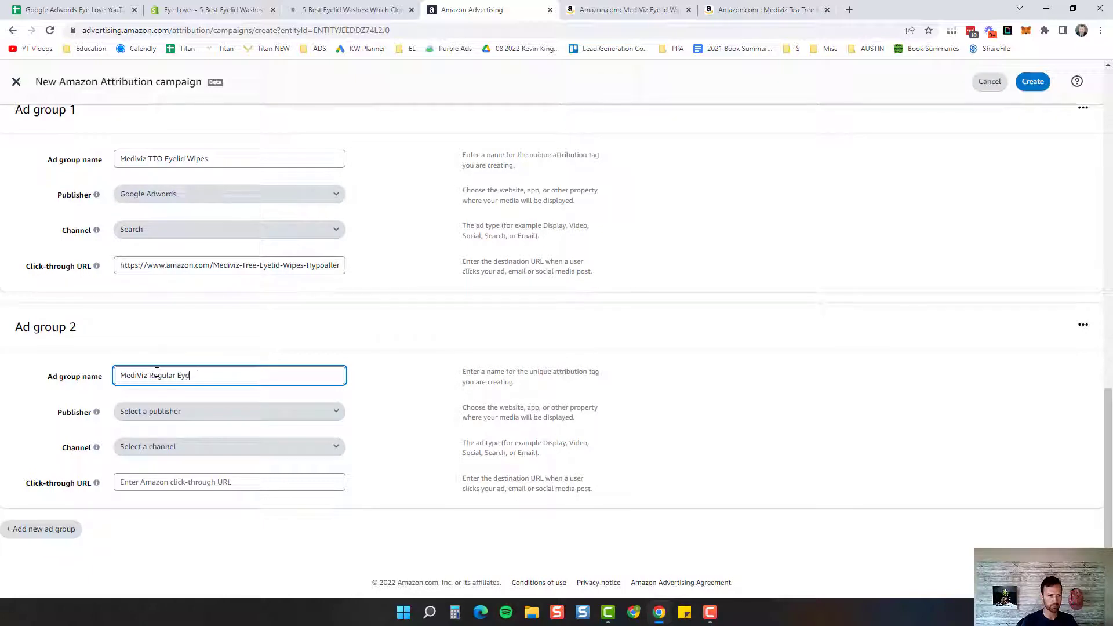
{"action": "left_click", "coordinate": [161, 411]}
{"action": "type", "text": "gle Adwords"}
{"action": "left_click", "coordinate": [174, 430]}
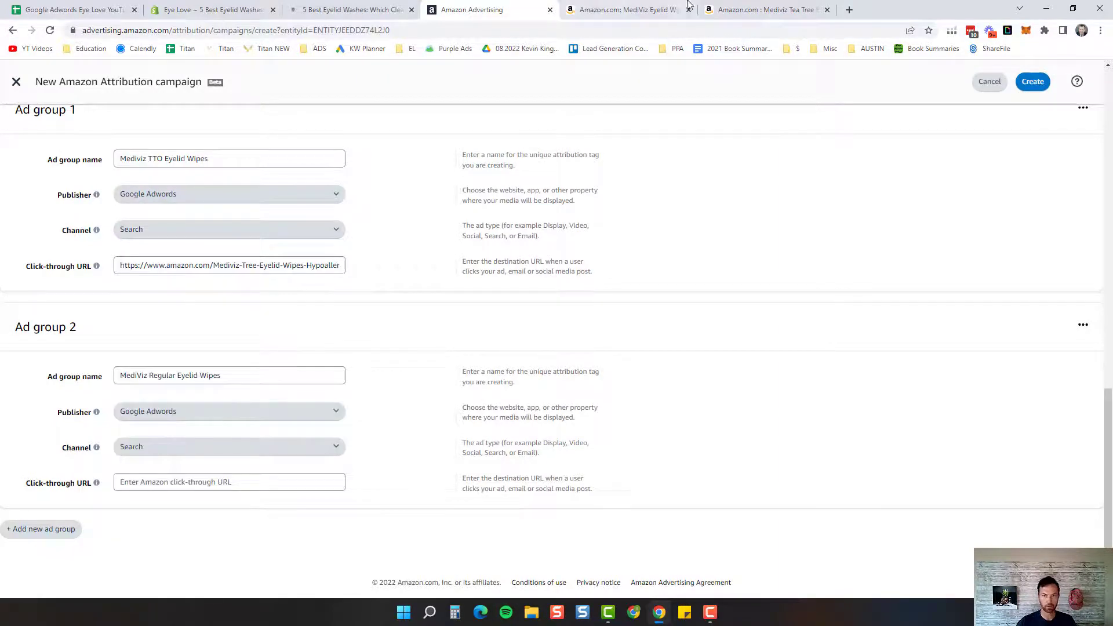
Set ad group 2's click-through URL to the regular MediViz Eyelid Wipes page address and create the campaign.
{"action": "left_click", "coordinate": [626, 9]}
{"action": "left_click", "coordinate": [413, 30]}
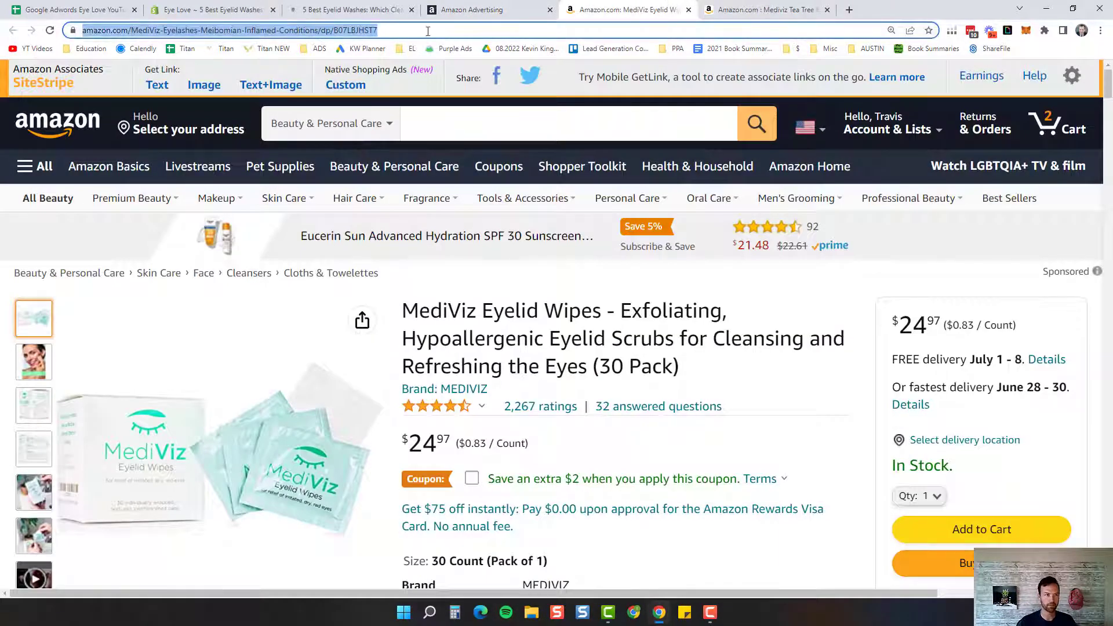
{"action": "left_click", "coordinate": [484, 10]}
{"action": "left_click", "coordinate": [186, 484]}
{"action": "key", "text": "ctrl+v"}
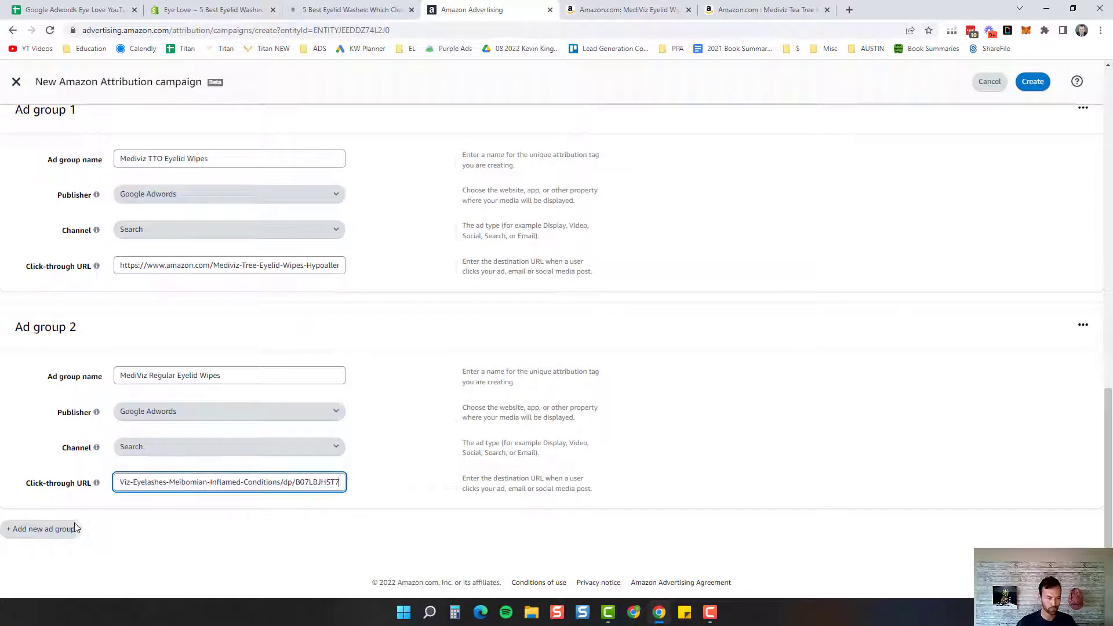
{"action": "left_click", "coordinate": [1034, 82]}
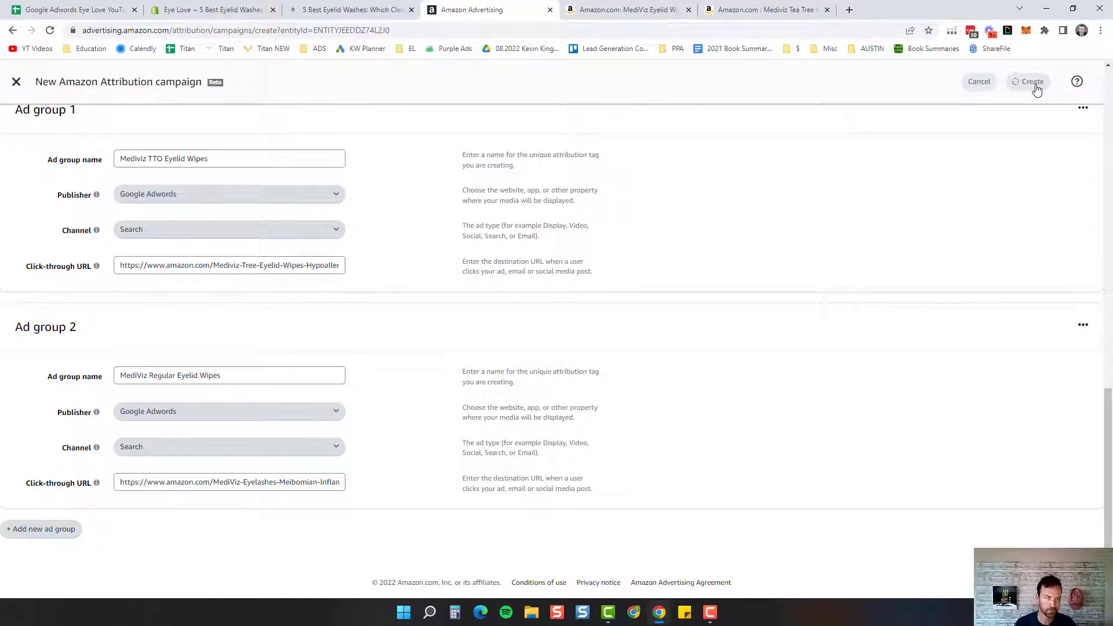
Enter "Mediviz TTO Wipes" in cell B10 and "MediViz Regular Wipes" in cell B11 of the tracking sheet.
{"action": "left_click", "coordinate": [69, 9]}
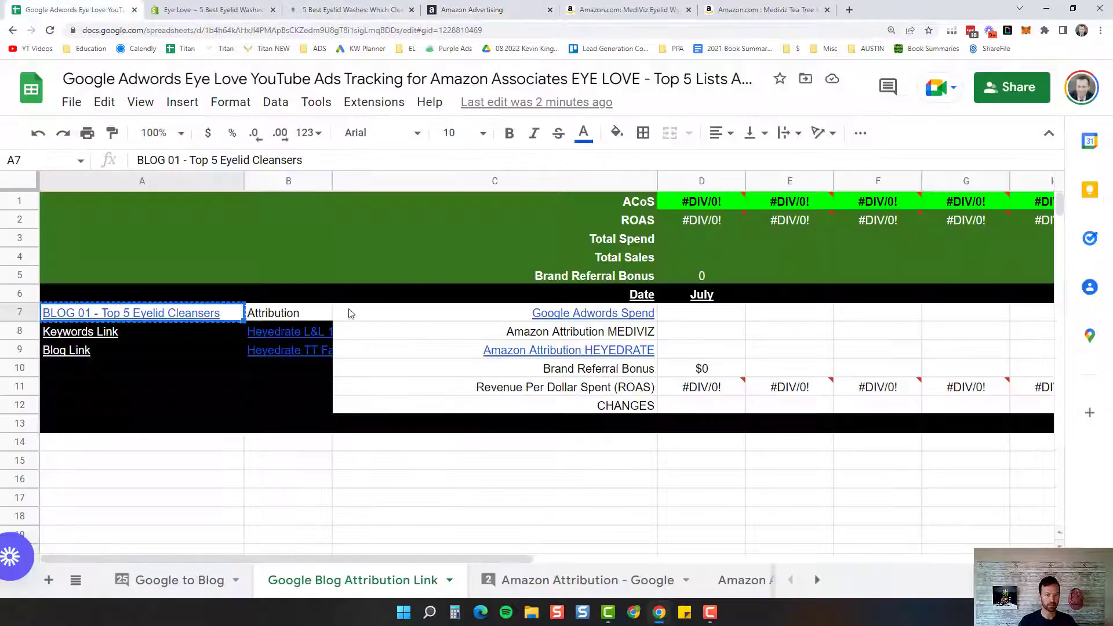
{"action": "left_click", "coordinate": [270, 371]}
{"action": "type", "text": "Mediviz TTO"}
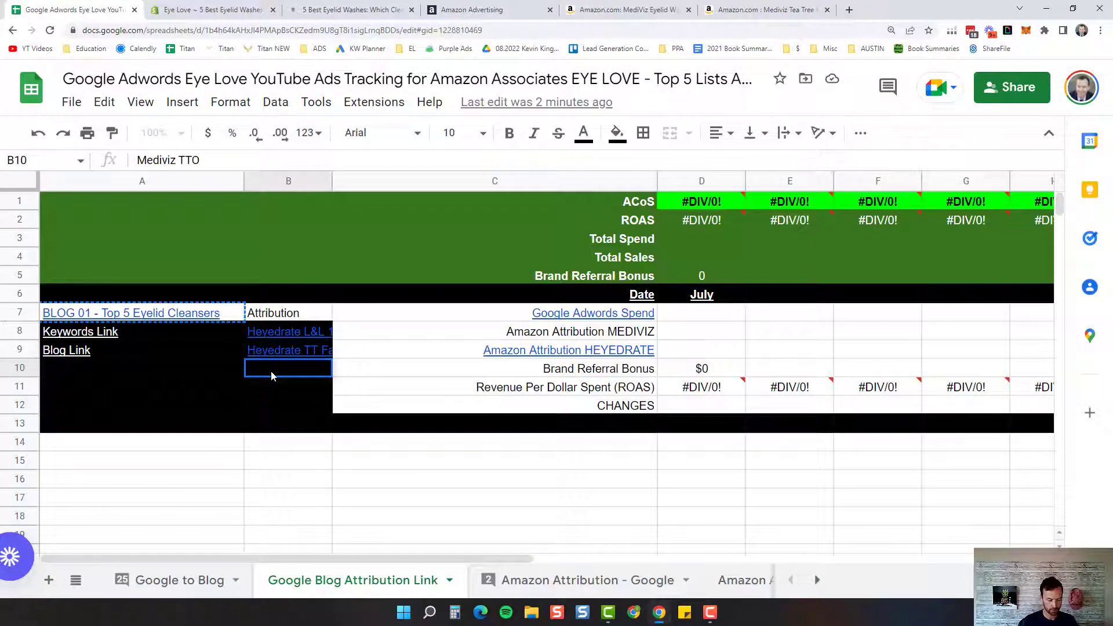
{"action": "type", "text": " W"}
{"action": "key", "text": "Return"}
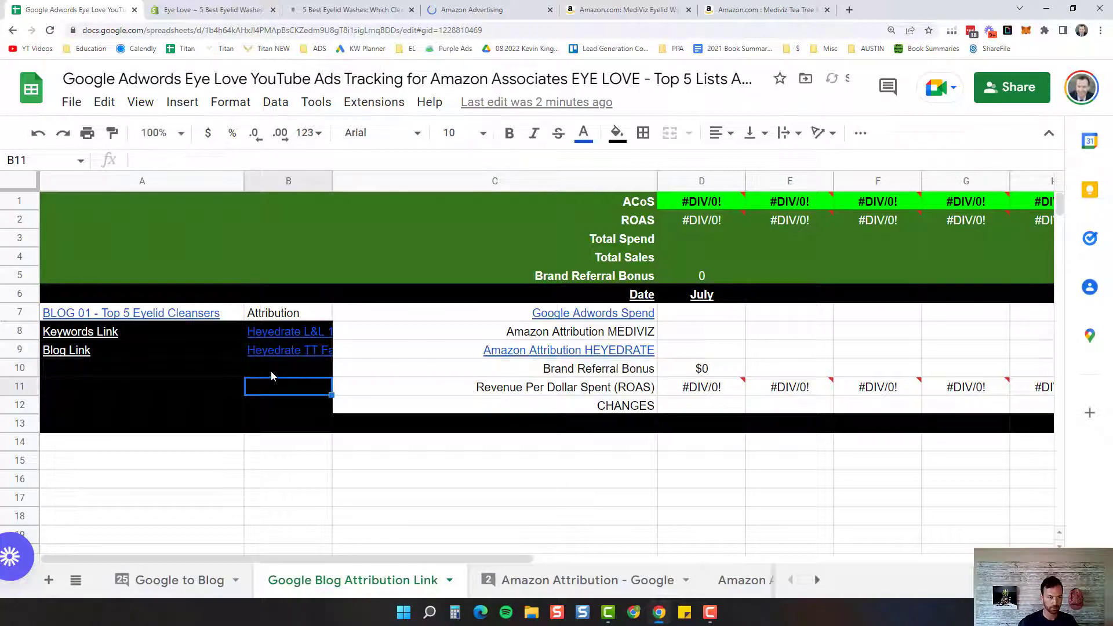
{"action": "type", "text": "MediViz Reg"}
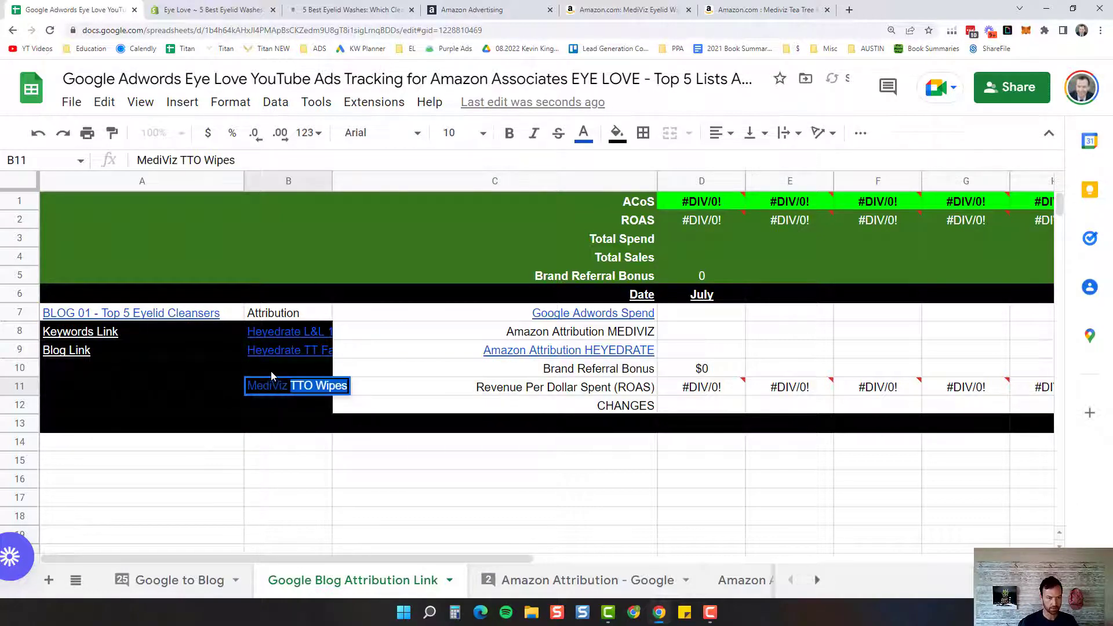
{"action": "type", "text": "ular Wipes"}
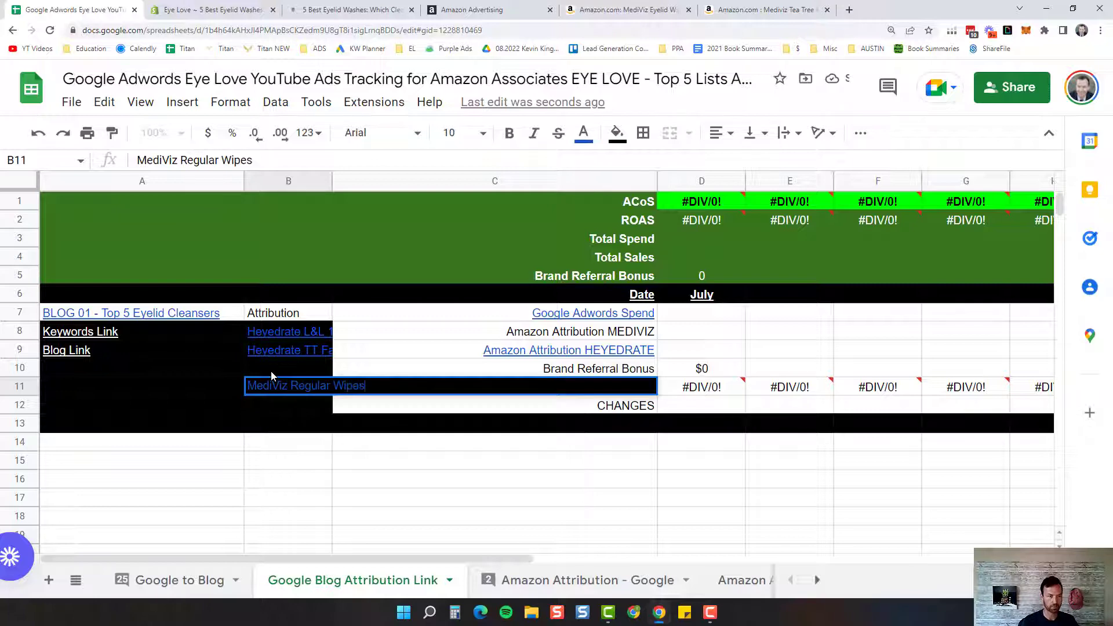
{"action": "key", "text": "Return"}
Copy the Mediviz TTO Eyelid Wipes attribution tag and link the "Mediviz TTO Wipes" text in cell B10 to it.
{"action": "left_click", "coordinate": [271, 371]}
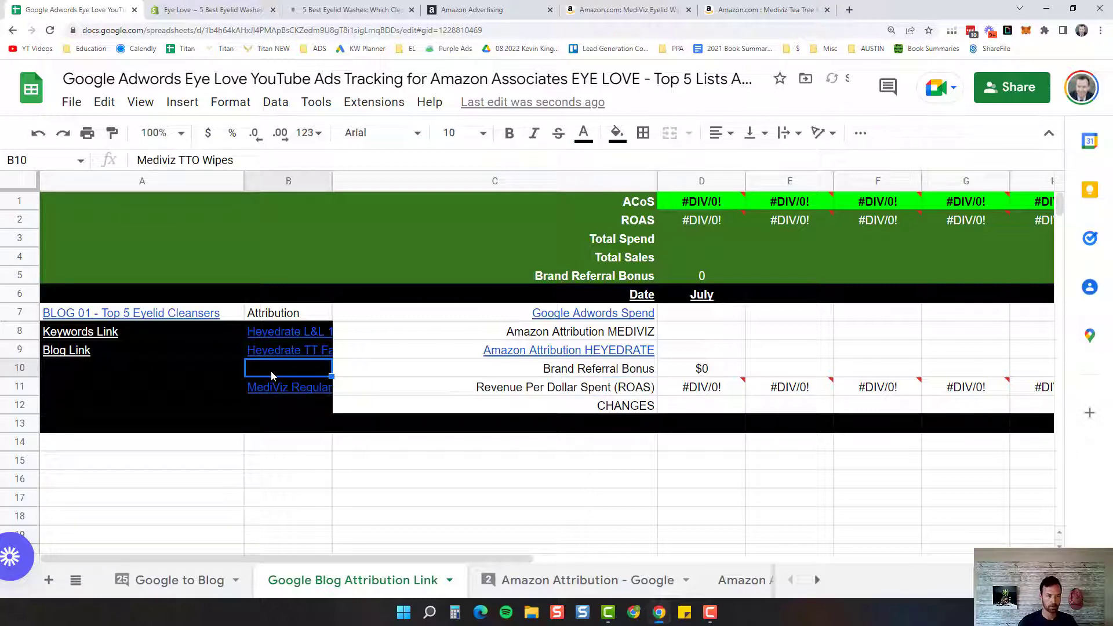
{"action": "left_click", "coordinate": [429, 7]}
{"action": "triple_click", "coordinate": [630, 313]}
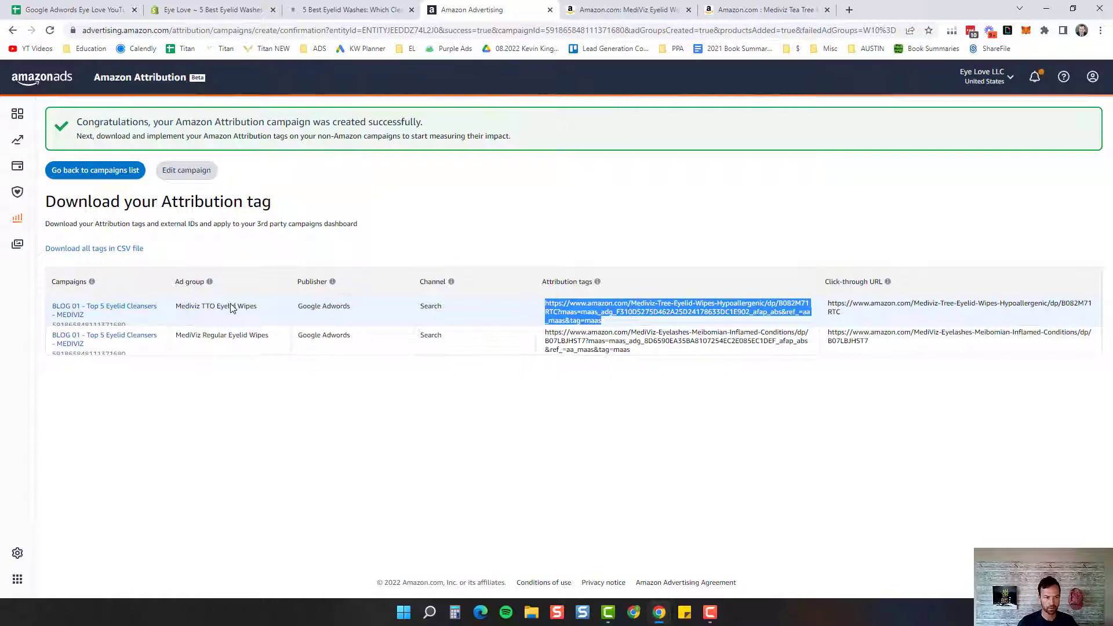
{"action": "left_click", "coordinate": [209, 9]}
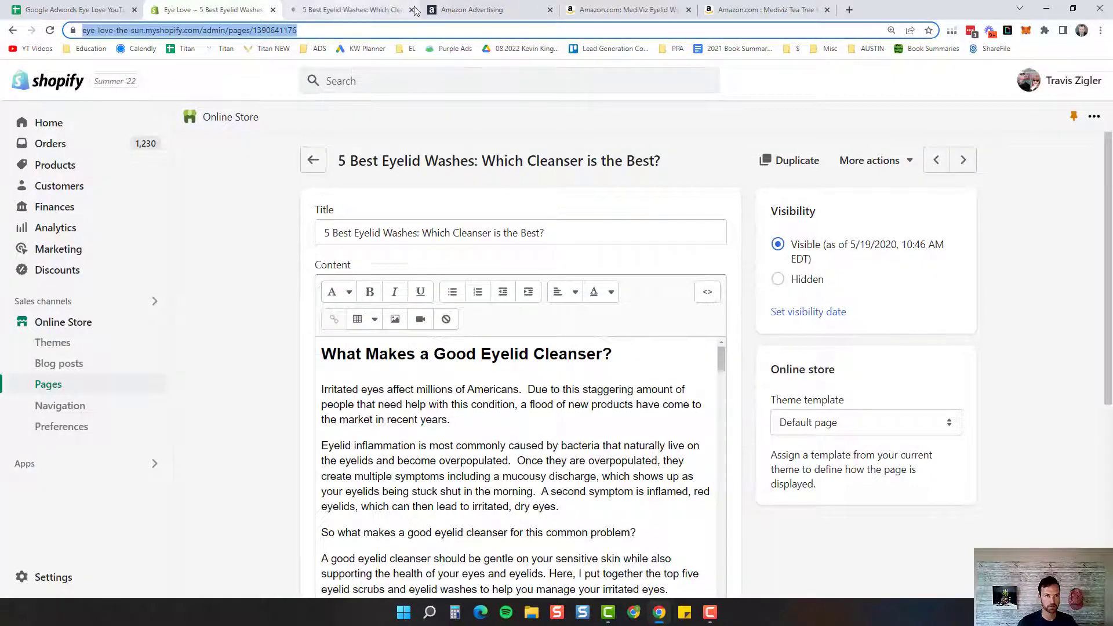
{"action": "left_click", "coordinate": [470, 10]}
{"action": "left_click", "coordinate": [76, 9]}
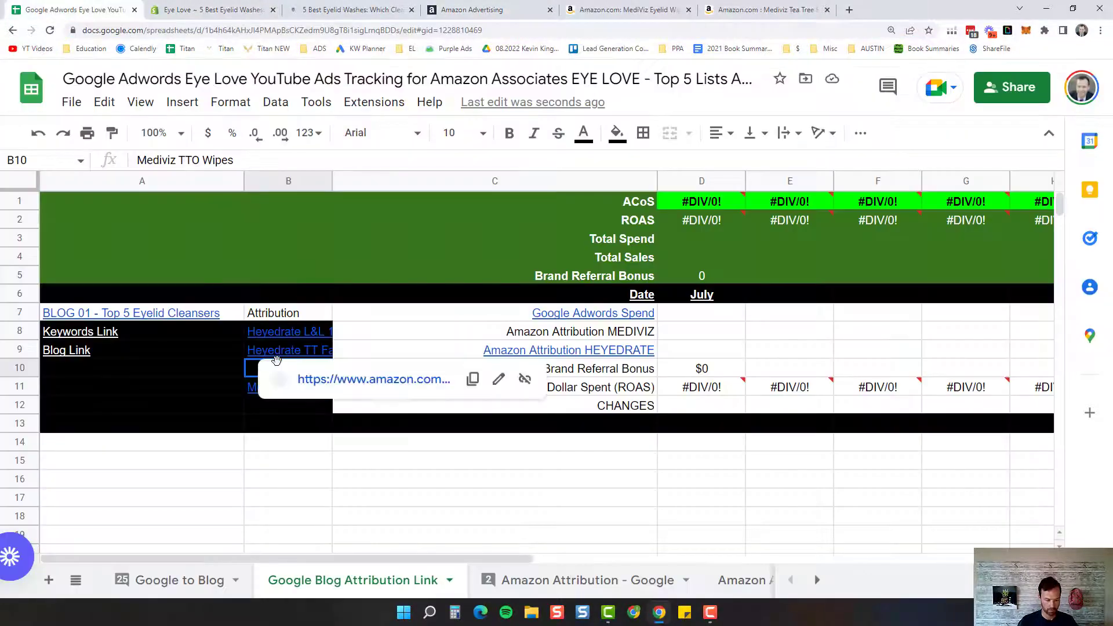
{"action": "key", "text": "ctrl+k"}
{"action": "key", "text": "ctrl+v"}
{"action": "key", "text": "Return"}
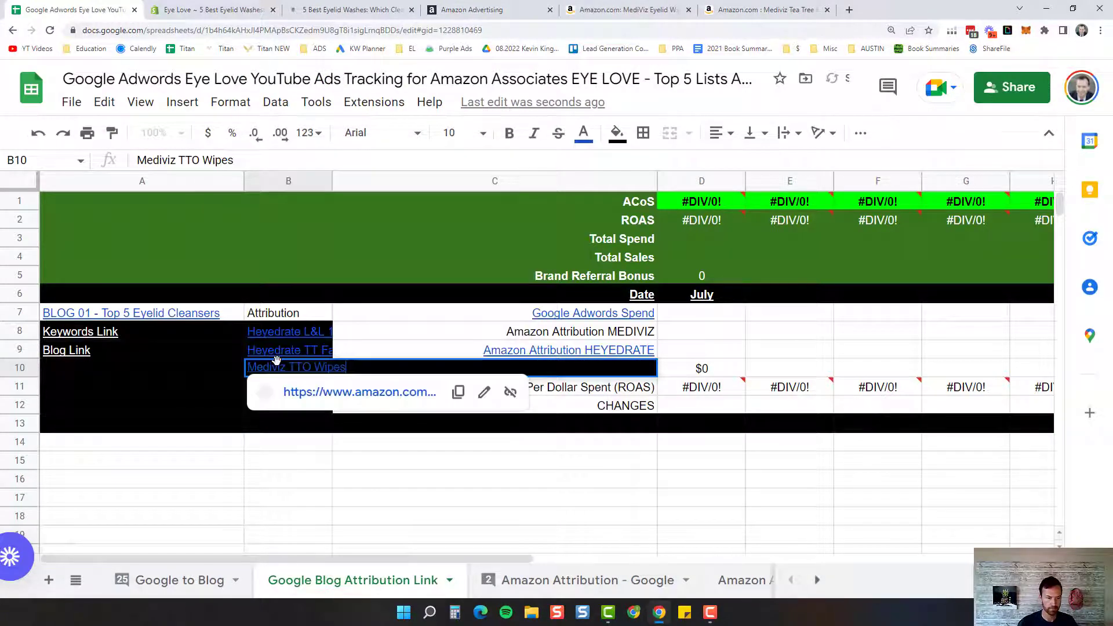
Copy the MediViz Regular Eyelid Wipes attribution tag and link the "MediViz Regular Wipes" text in cell B11 to it.
{"action": "left_click", "coordinate": [526, 9]}
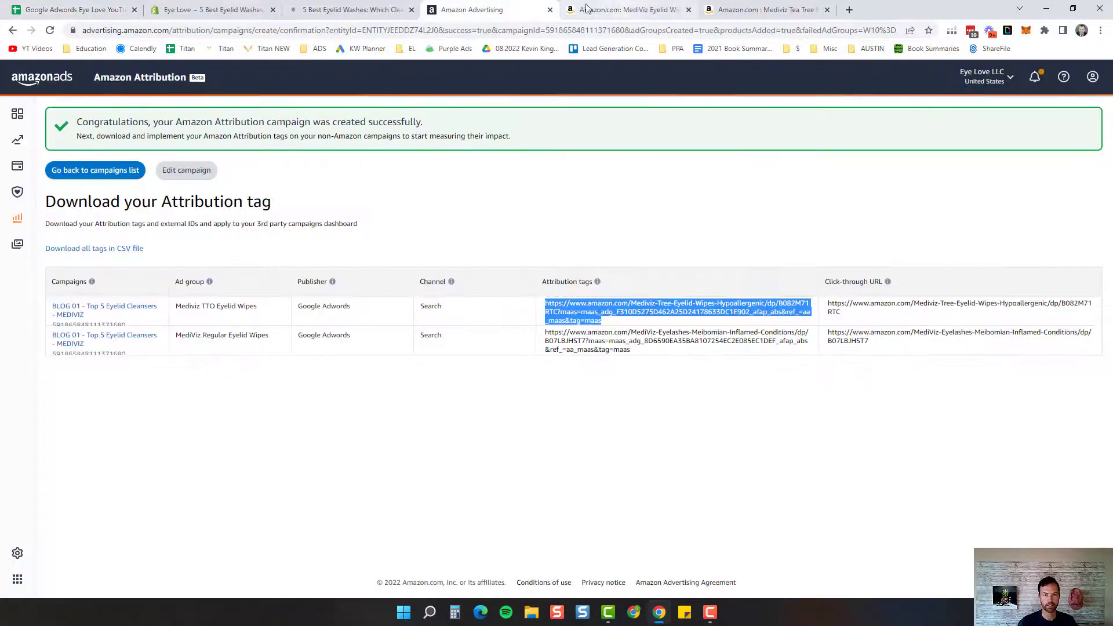
{"action": "left_click", "coordinate": [608, 345]}
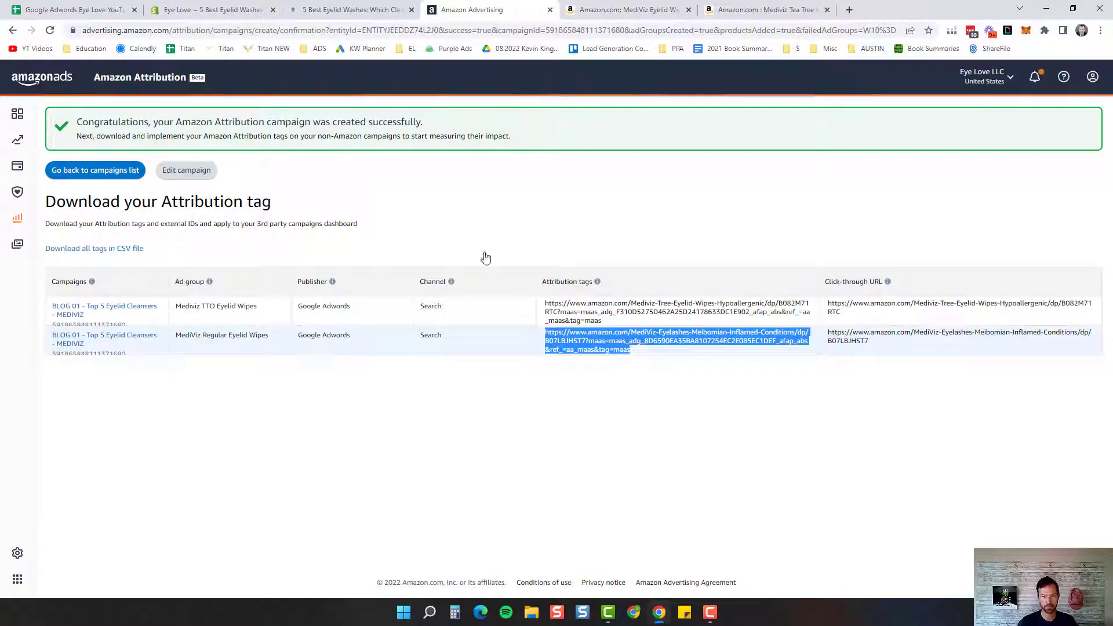
{"action": "left_click", "coordinate": [75, 9]}
{"action": "left_click", "coordinate": [265, 387]}
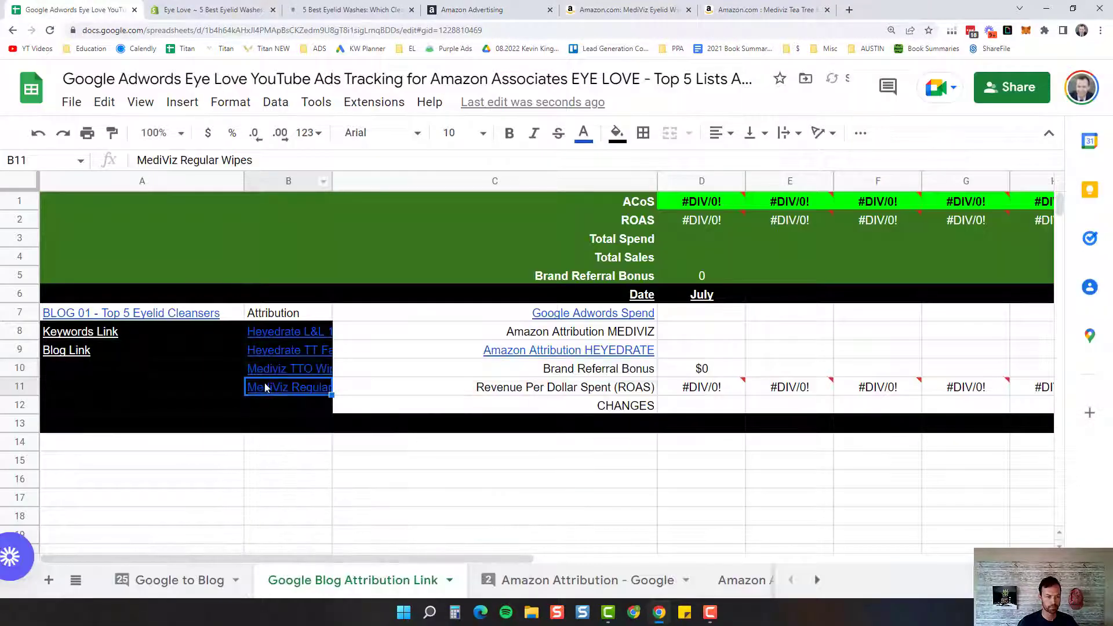
{"action": "key", "text": "ctrl+k"}
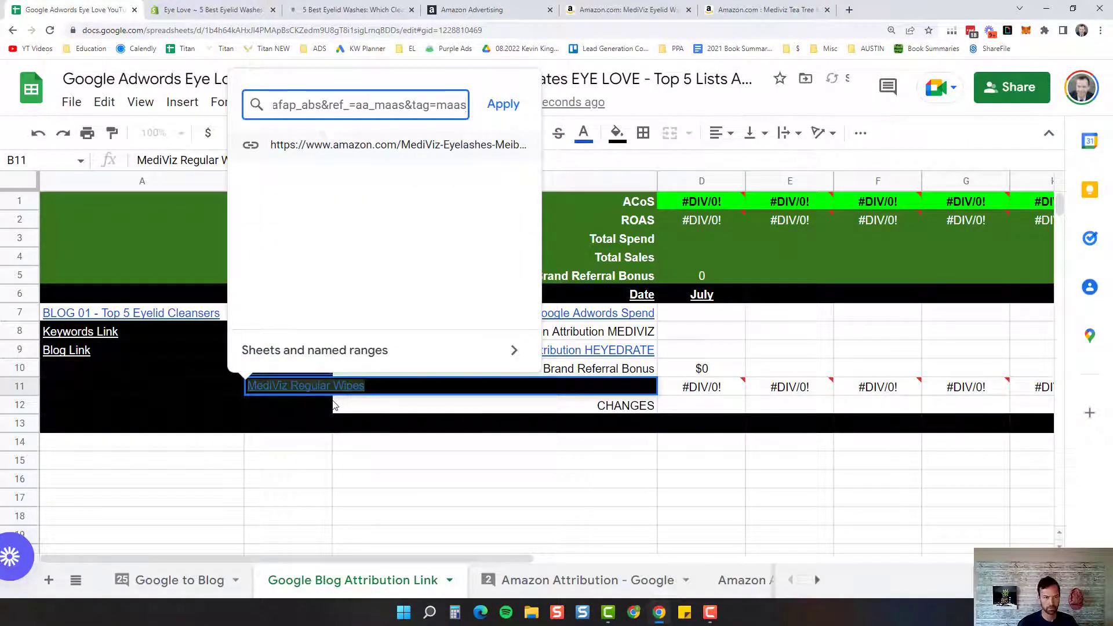
{"action": "key", "text": "Escape"}
{"action": "left_click", "coordinate": [200, 393]}
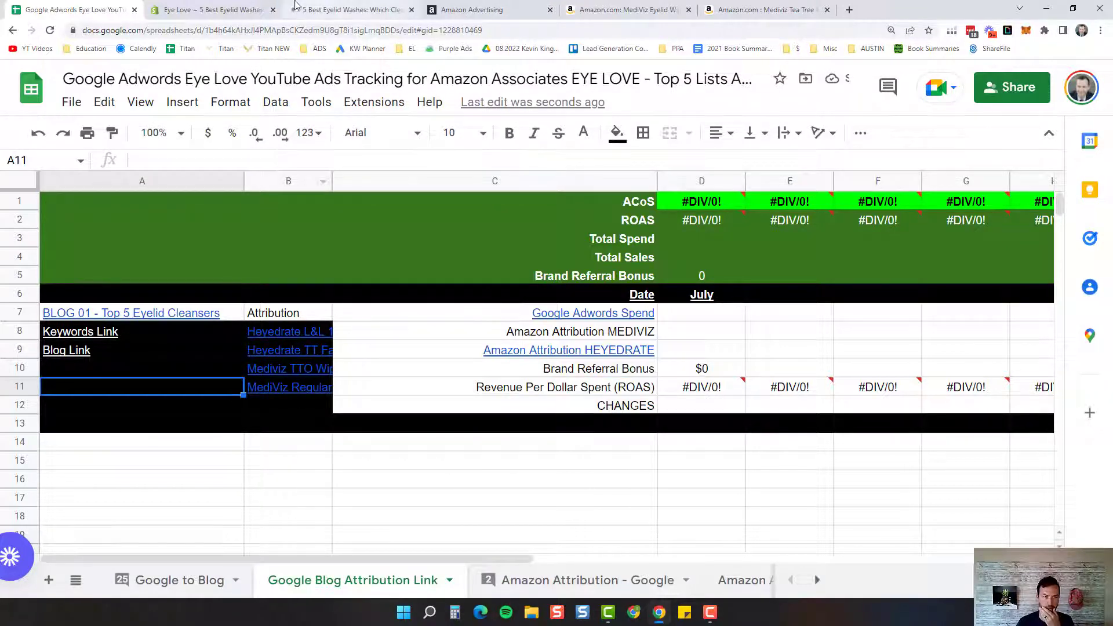
Switch to the Shopify editor of the 5 Best Eyelid Washes page and locate its Top 5 Eyelid Cleansers section.
{"action": "left_click", "coordinate": [364, 10]}
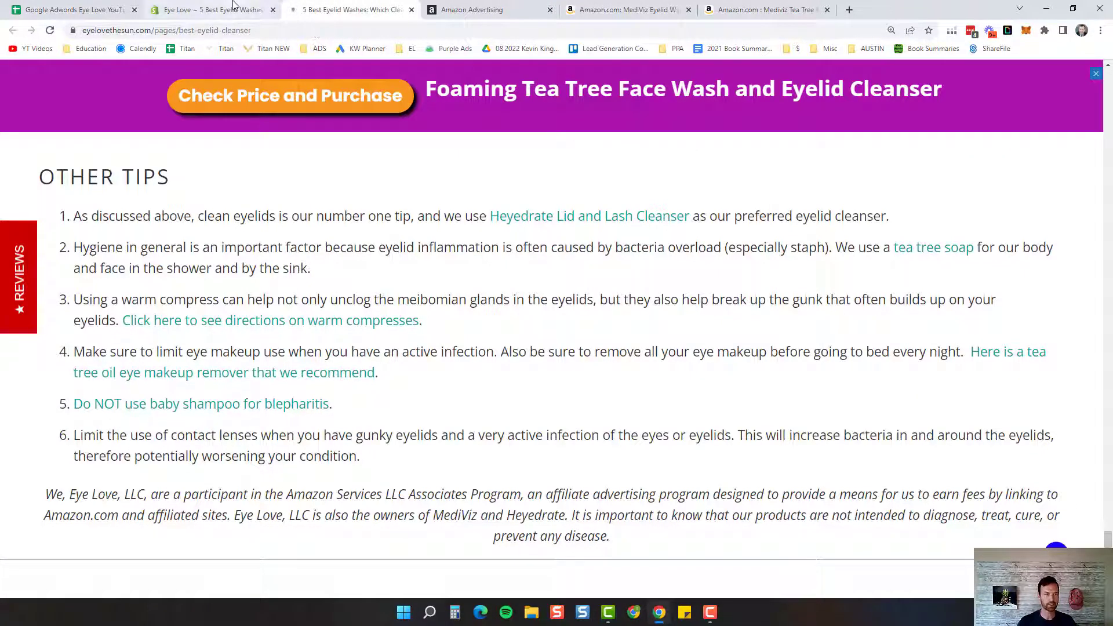
{"action": "left_click", "coordinate": [233, 9]}
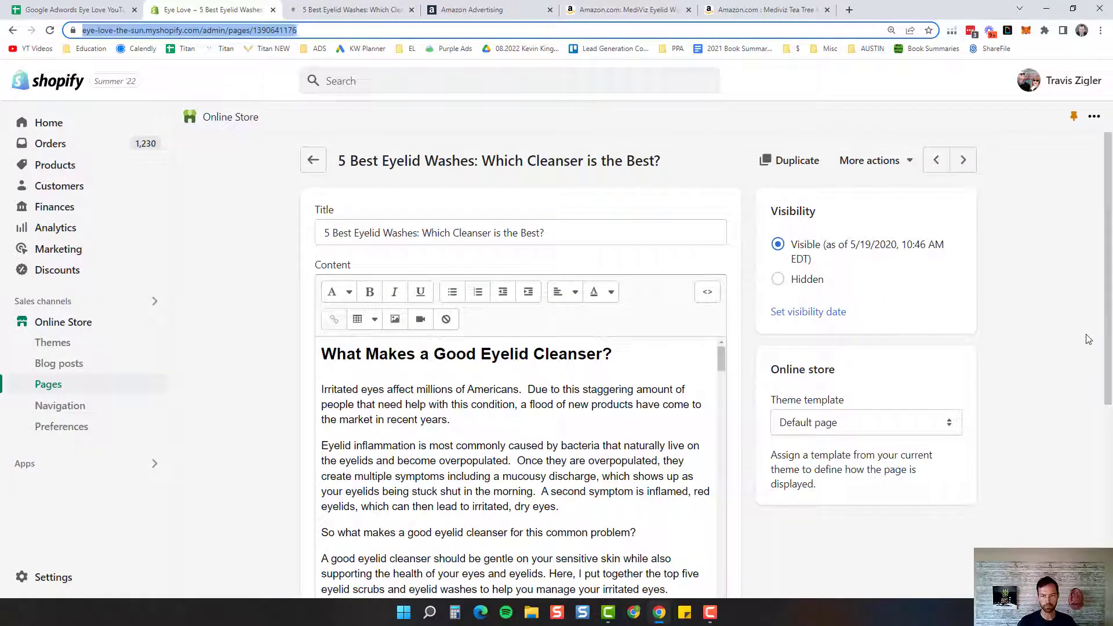
{"action": "scroll", "coordinate": [1088, 340], "scroll_direction": "down", "scroll_amount": 1}
{"action": "scroll", "coordinate": [1088, 339], "scroll_direction": "down", "scroll_amount": 1}
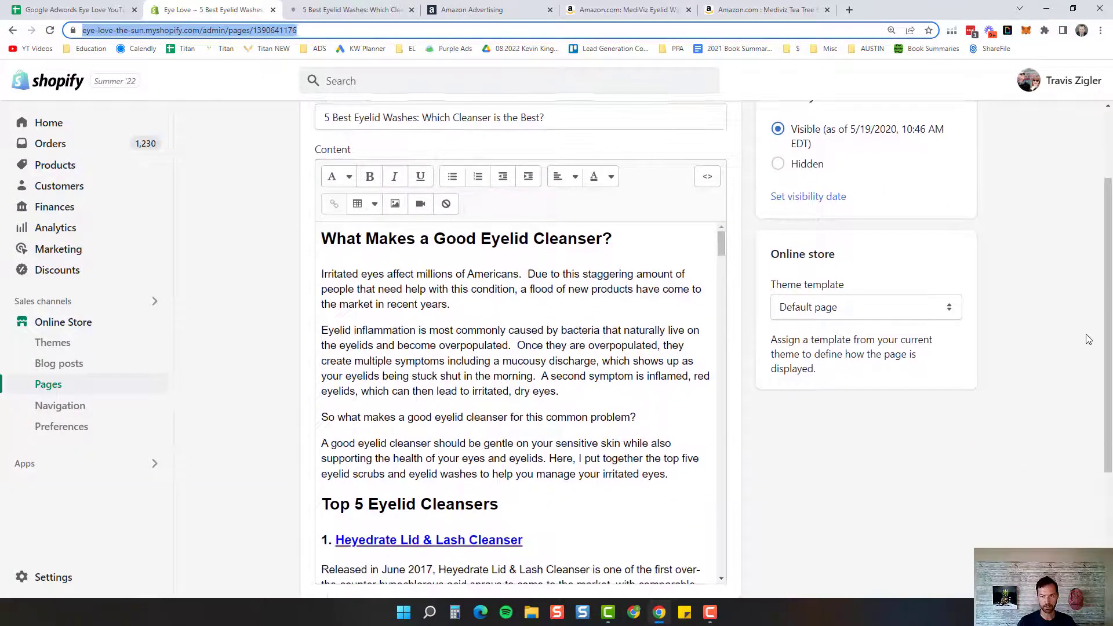
{"action": "scroll", "coordinate": [185, 316], "scroll_direction": "up", "scroll_amount": 1}
{"action": "scroll", "coordinate": [207, 318], "scroll_direction": "down", "scroll_amount": 2}
{"action": "scroll", "coordinate": [399, 298], "scroll_direction": "down", "scroll_amount": 4}
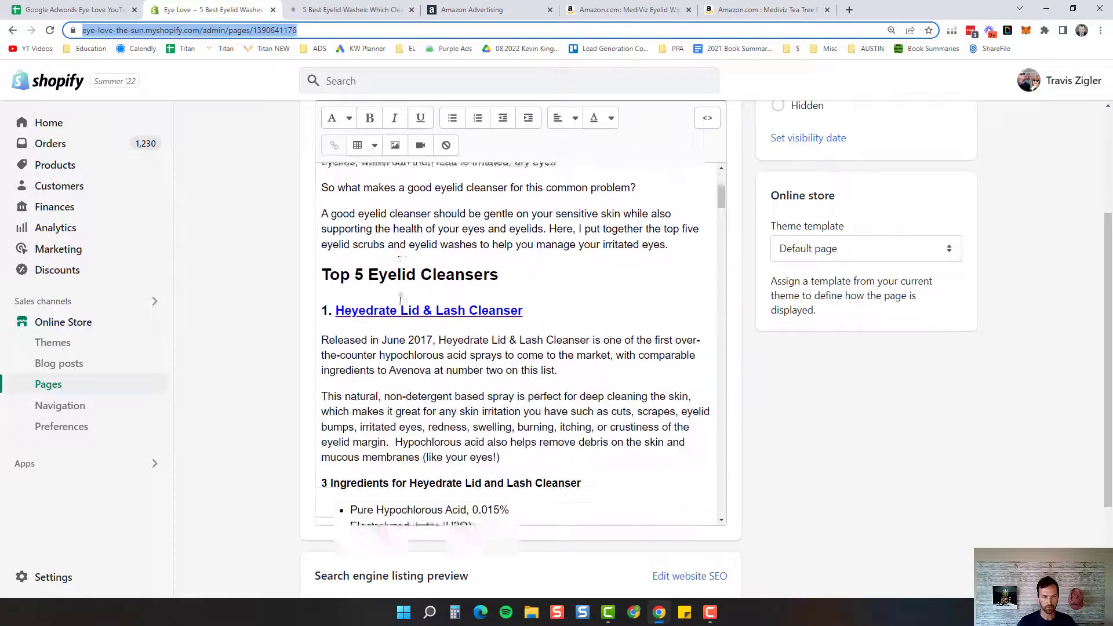
Copy the attribution link address of "Heyedrate L&L 1 oz" from cell B8 of the tracking sheet.
{"action": "left_click", "coordinate": [458, 6]}
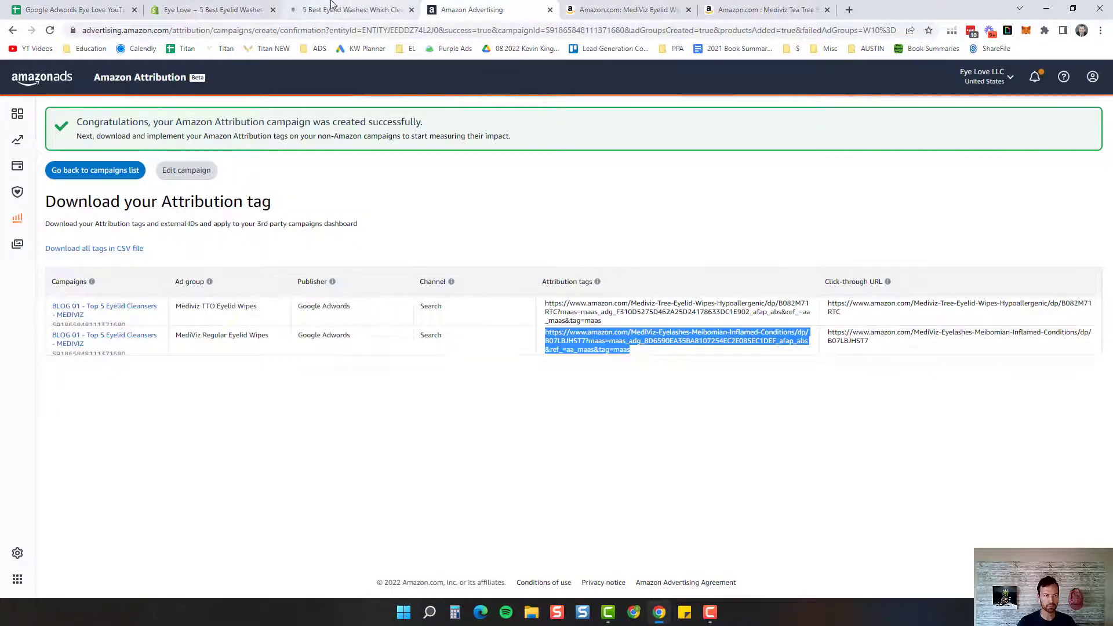
{"action": "left_click", "coordinate": [348, 10]}
{"action": "left_click", "coordinate": [76, 9]}
{"action": "left_click", "coordinate": [274, 335]}
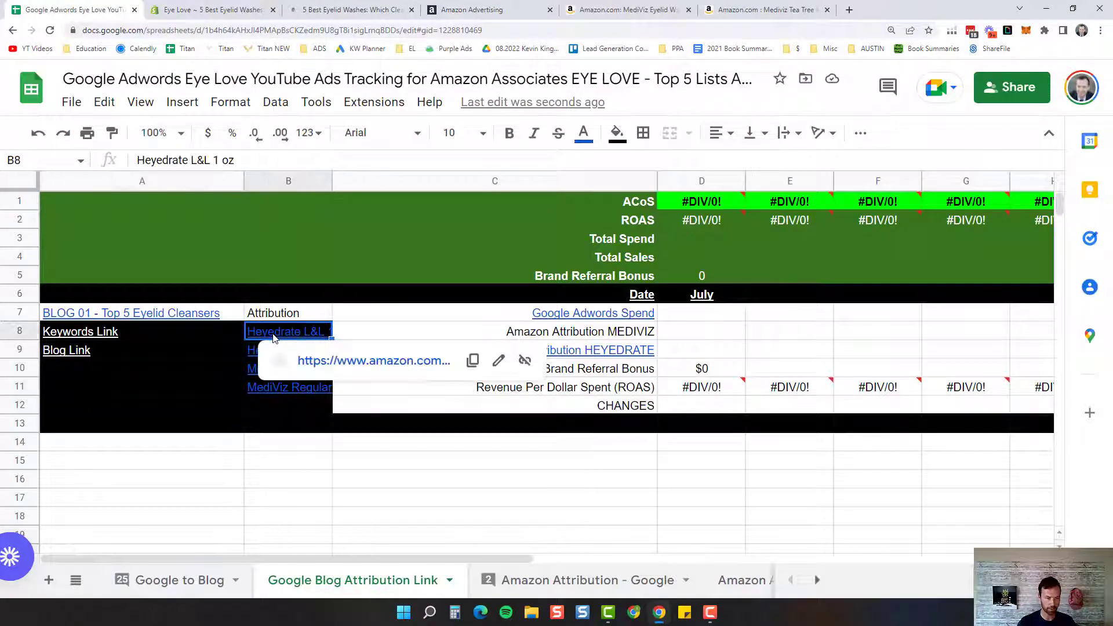
{"action": "right_click", "coordinate": [326, 365]}
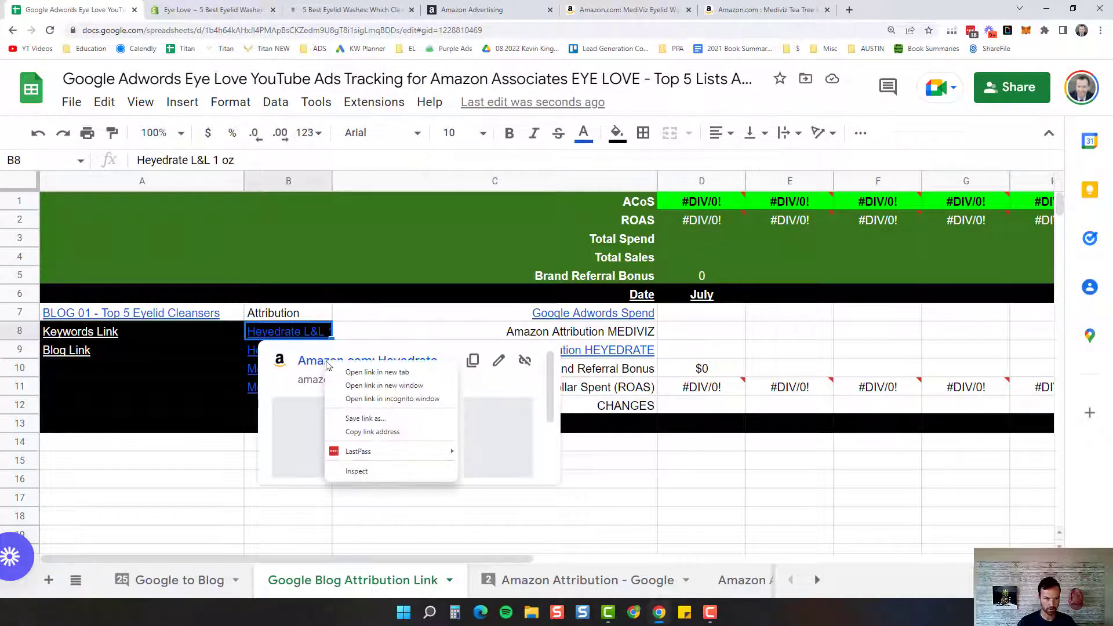
{"action": "left_click", "coordinate": [366, 431]}
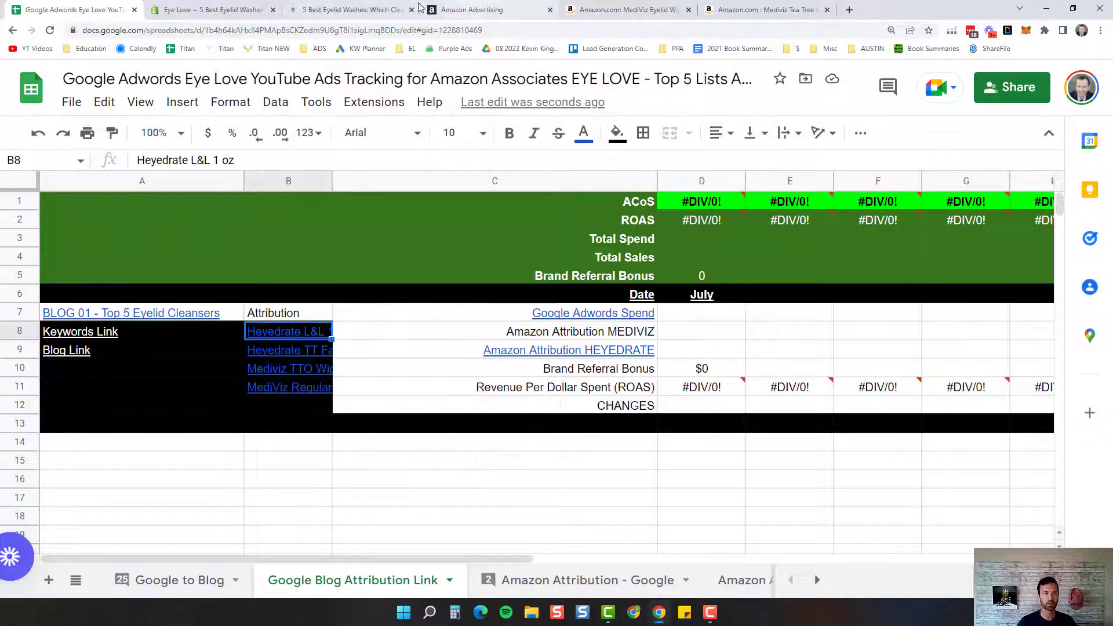
In the Shopify page, point the "Heyedrate Lid & Lash Cleanser" link in heading 1 to the copied attribution address.
{"action": "left_click", "coordinate": [230, 18]}
{"action": "left_click_drag", "start_coordinate": [335, 249], "coordinate": [497, 249]}
{"action": "left_click", "coordinate": [335, 146]}
{"action": "left_click", "coordinate": [484, 293]}
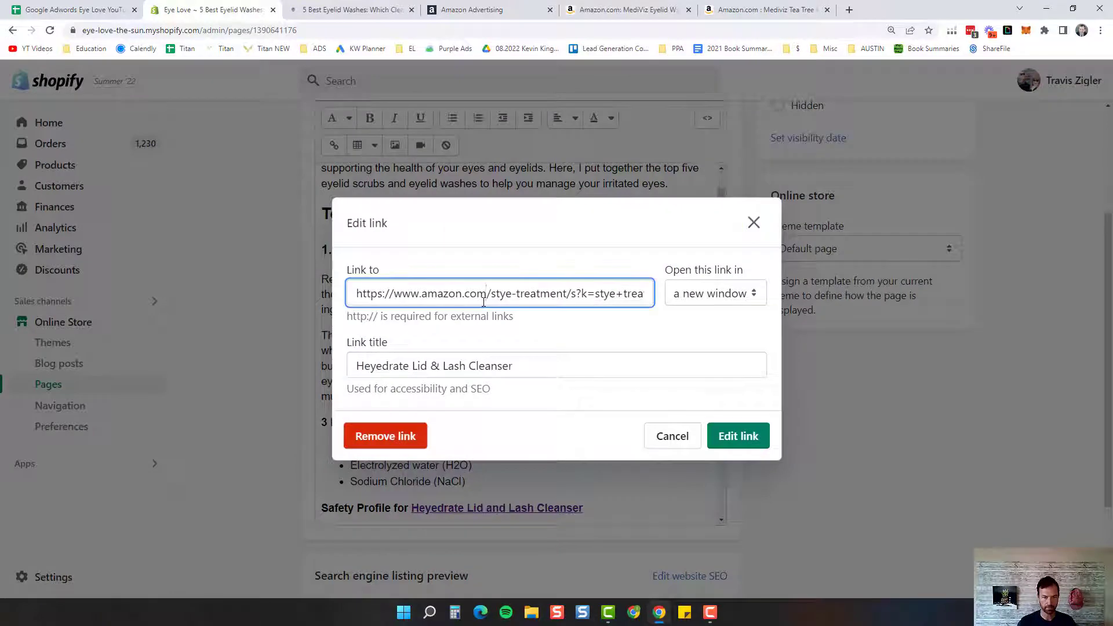
{"action": "key", "text": "ctrl+a"}
{"action": "key", "text": "ctrl+v"}
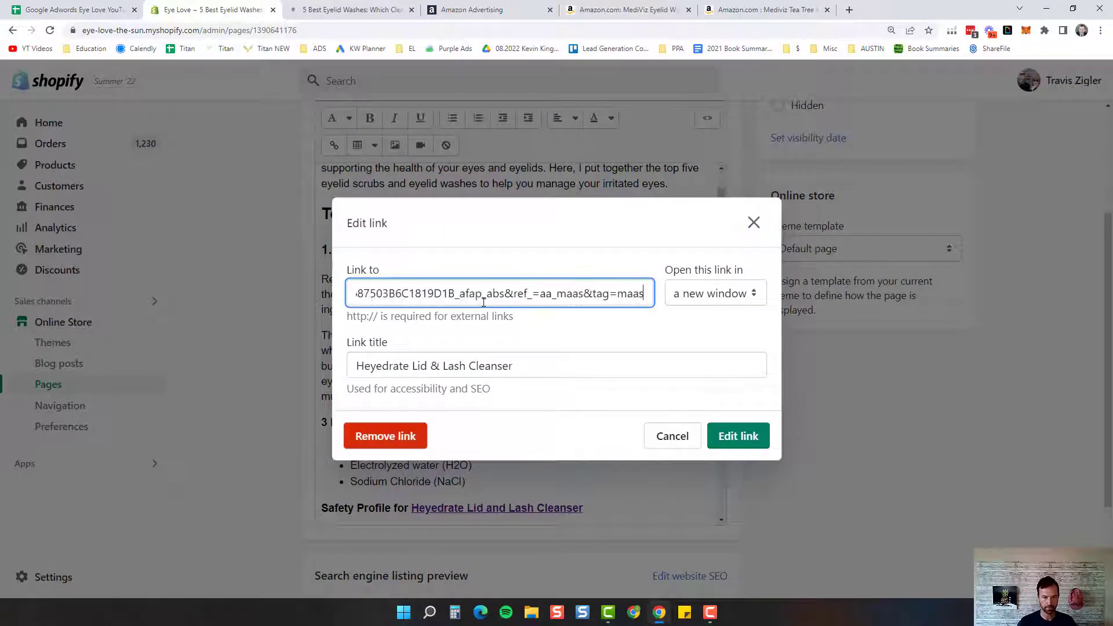
{"action": "left_click", "coordinate": [745, 441]}
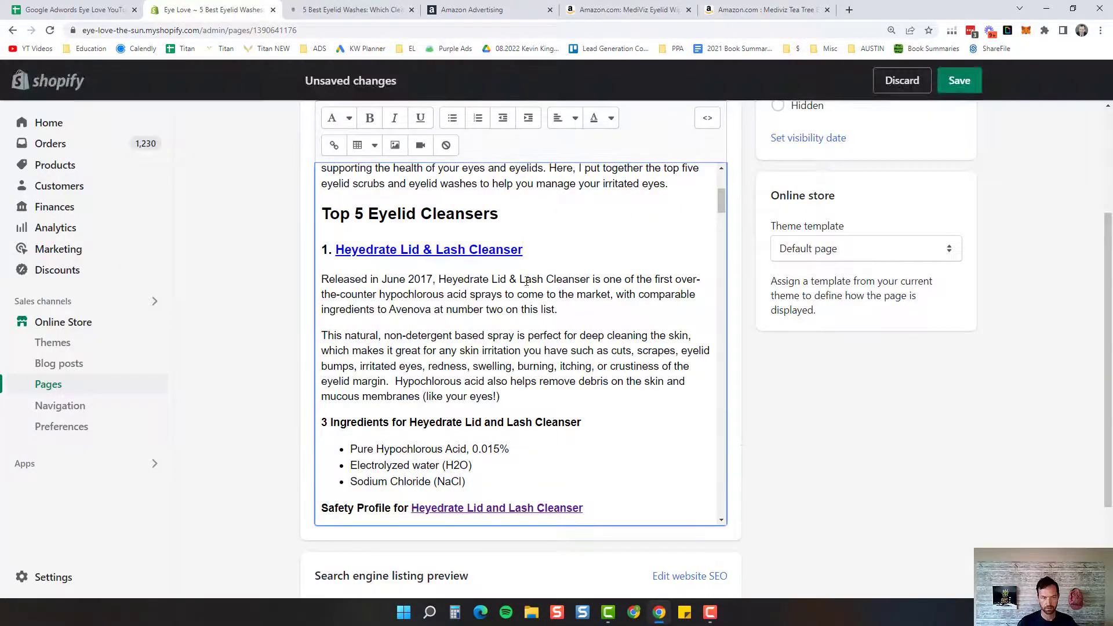
Replace the address of the "Heyedrate Lid and Lash Cleanser" link in the Safety Profile line with the copied attribution address.
{"action": "scroll", "coordinate": [505, 324], "scroll_direction": "down", "scroll_amount": 4}
{"action": "left_click_drag", "start_coordinate": [589, 281], "coordinate": [413, 282]}
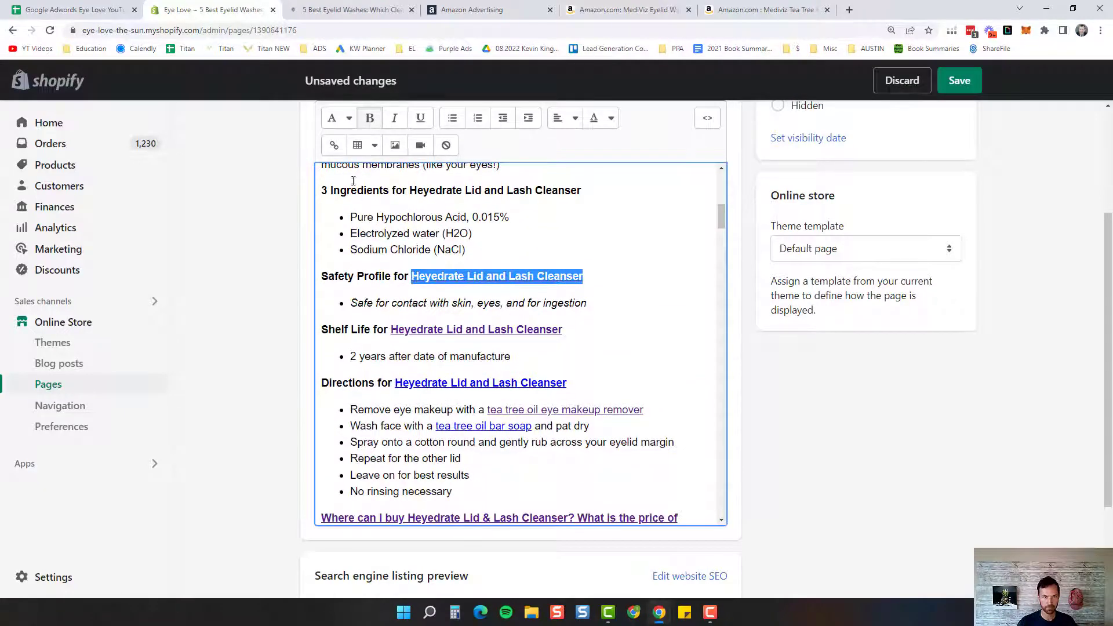
{"action": "left_click", "coordinate": [334, 146]}
{"action": "left_click", "coordinate": [430, 284]}
{"action": "key", "text": "ctrl+a"}
{"action": "key", "text": "ctrl+v"}
{"action": "left_click", "coordinate": [732, 436]}
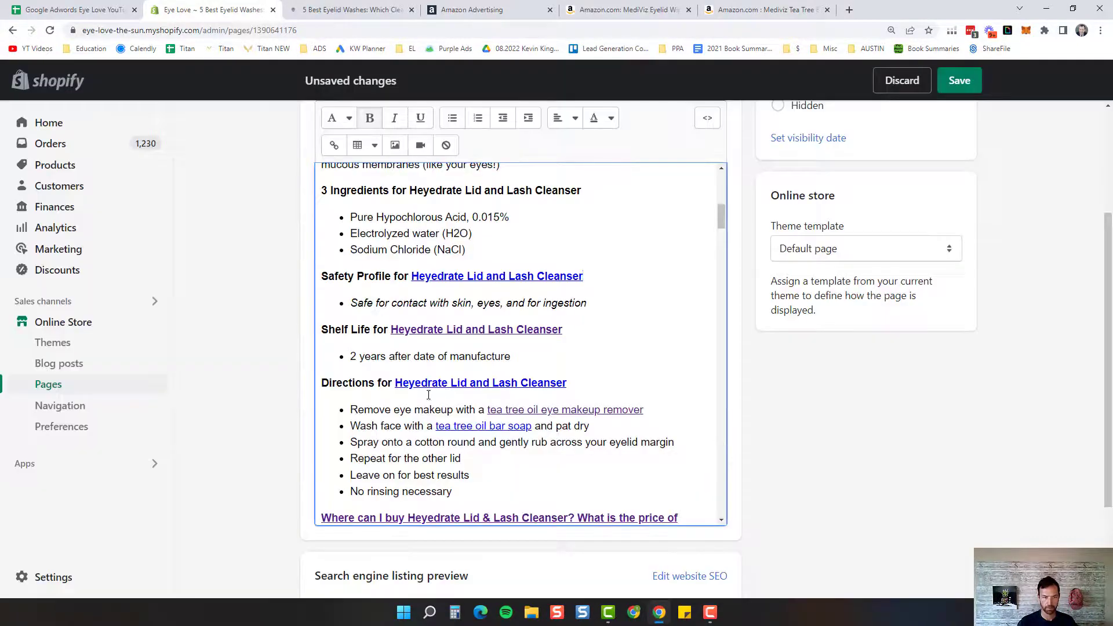
Replace the product link in the Shelf Life line with a copy of the Safety Profile link, kept on the same line.
{"action": "left_click_drag", "start_coordinate": [394, 325], "coordinate": [562, 337]}
{"action": "left_click_drag", "start_coordinate": [583, 276], "coordinate": [412, 276]}
{"action": "left_click_drag", "start_coordinate": [392, 328], "coordinate": [563, 333]}
{"action": "key", "text": "ctrl+v"}
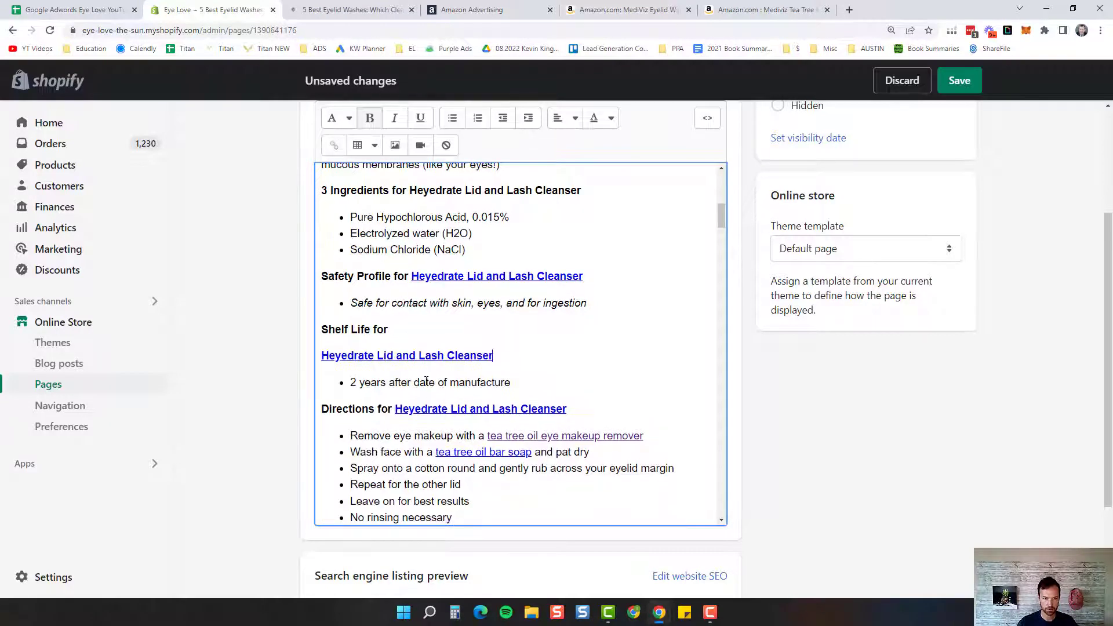
{"action": "left_click", "coordinate": [431, 326]}
{"action": "key", "text": "Delete"}
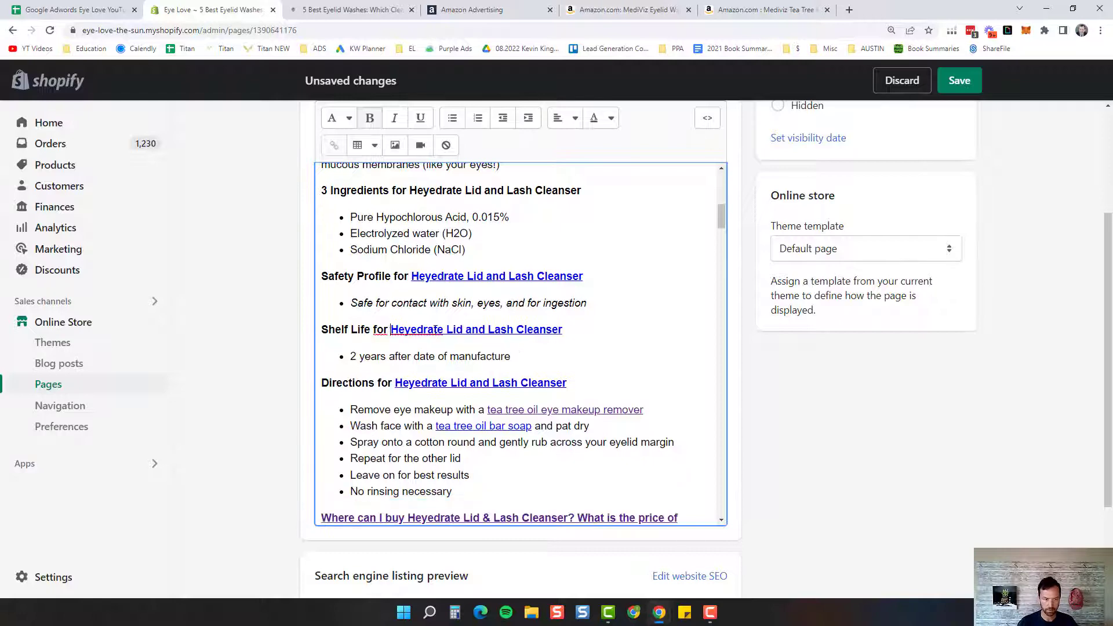
Replace the product link in the Directions line with the same copied link and rejoin it to its heading.
{"action": "left_click_drag", "start_coordinate": [395, 384], "coordinate": [565, 385]}
{"action": "key", "text": "ctrl+v"}
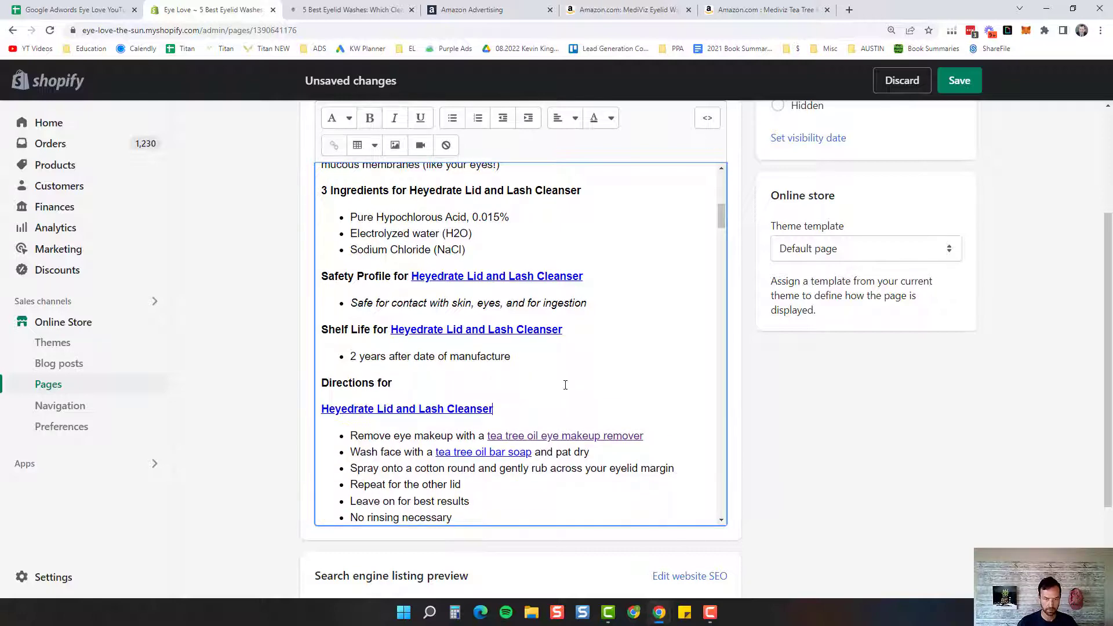
{"action": "key", "text": "Delete"}
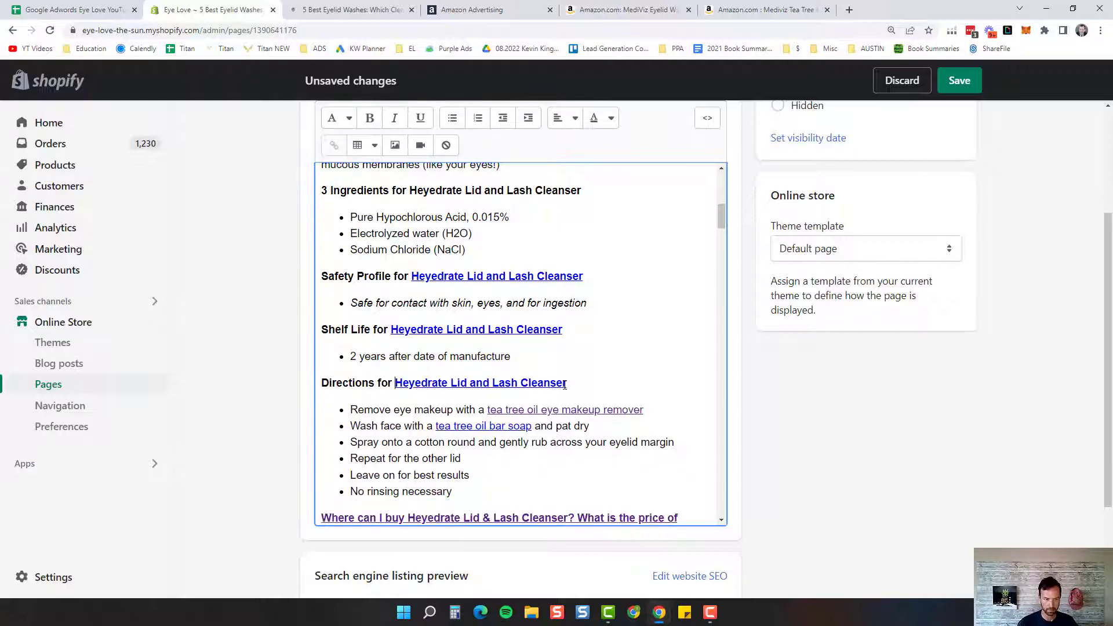
Return to the tracking sheet and copy the Heyedrate L&L 1 oz attribution link address from cell B8 again.
{"action": "scroll", "coordinate": [565, 384], "scroll_direction": "down", "scroll_amount": 2}
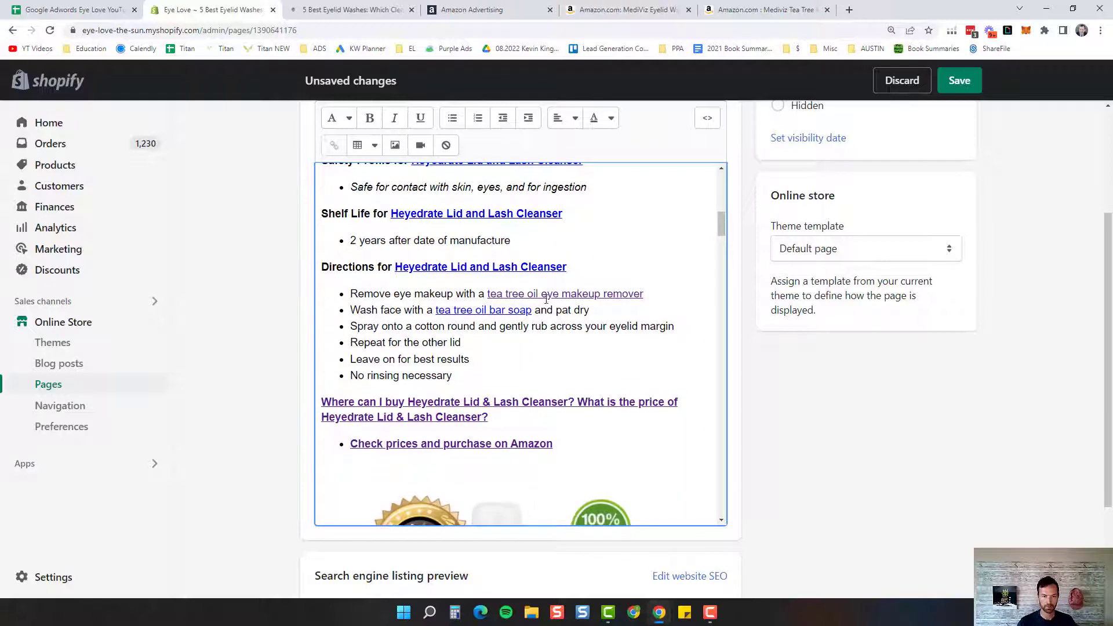
{"action": "scroll", "coordinate": [504, 329], "scroll_direction": "down", "scroll_amount": 2}
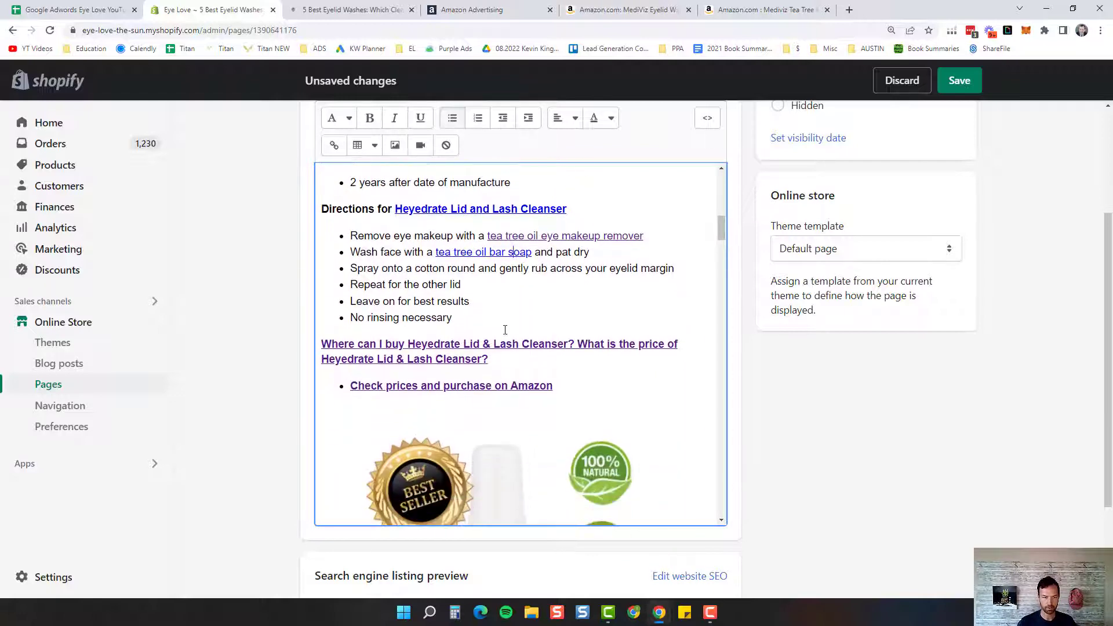
{"action": "scroll", "coordinate": [445, 309], "scroll_direction": "up", "scroll_amount": 1}
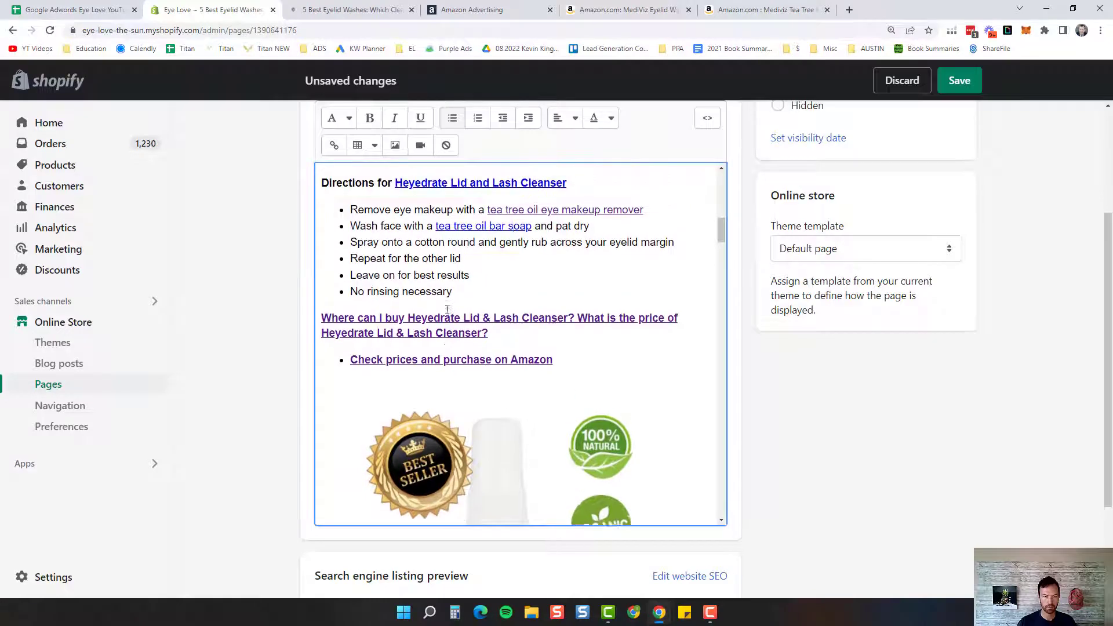
{"action": "left_click", "coordinate": [75, 9]}
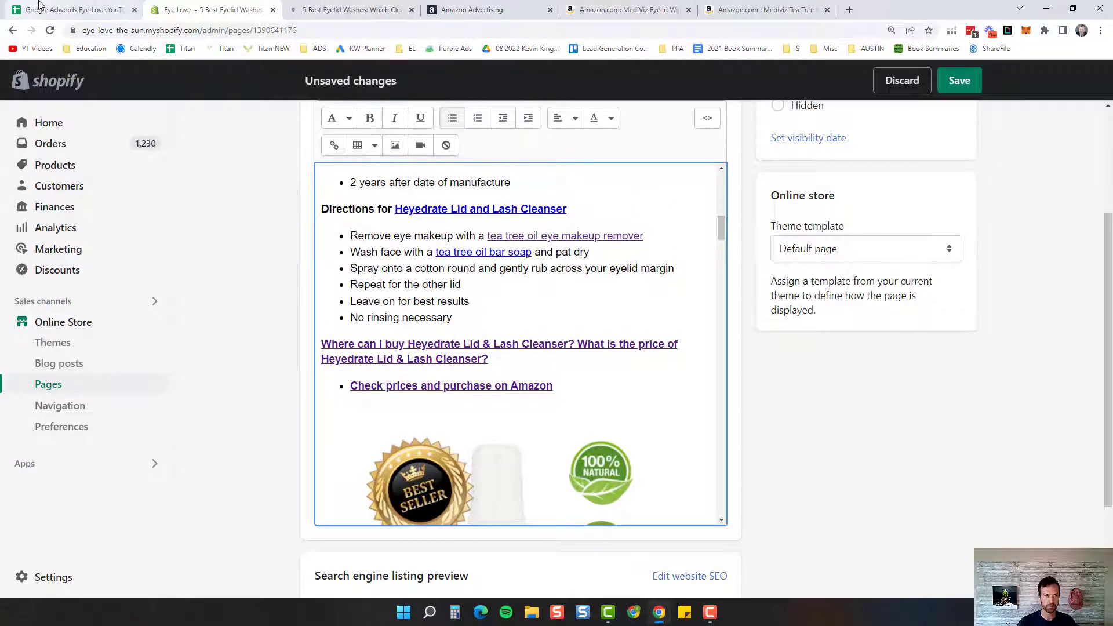
{"action": "mouse_move", "coordinate": [290, 329]}
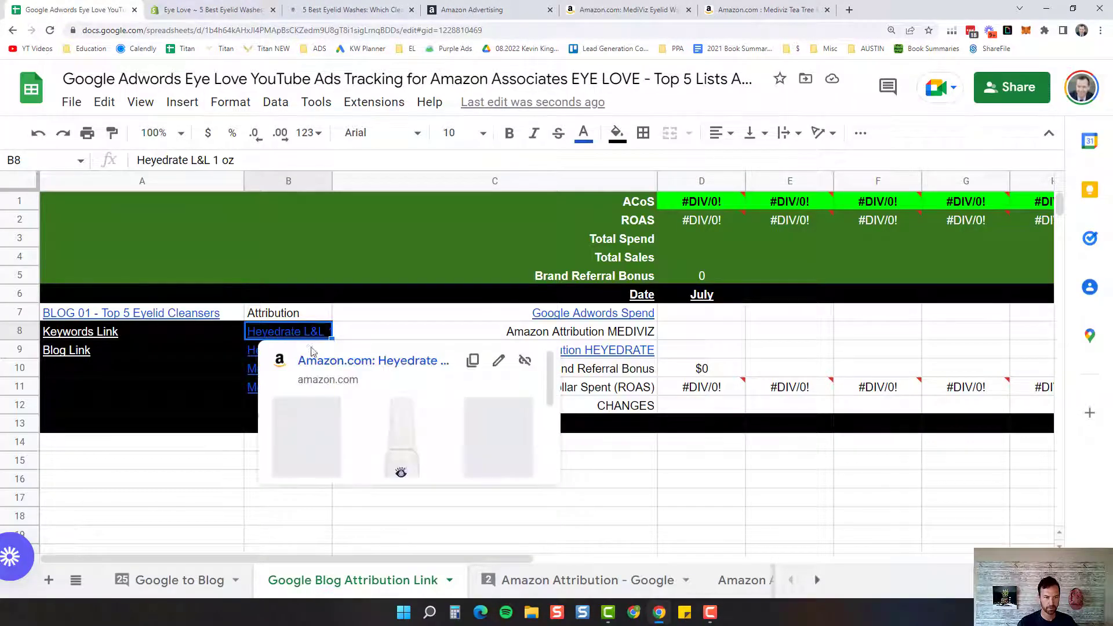
{"action": "right_click", "coordinate": [319, 360]}
{"action": "left_click", "coordinate": [365, 427]}
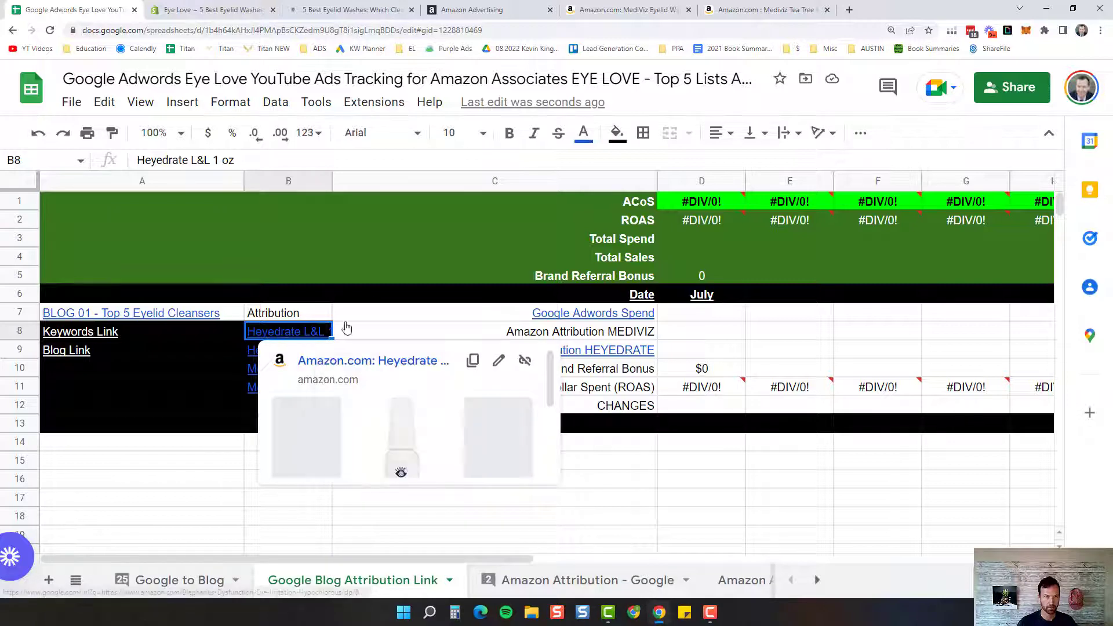
Point the "Where can I buy Heyedrate Lid & Lash Cleanser?" heading link in the Shopify page to the copied attribution address.
{"action": "key", "text": "ctrl+Tab"}
{"action": "left_click_drag", "start_coordinate": [495, 360], "coordinate": [311, 349]}
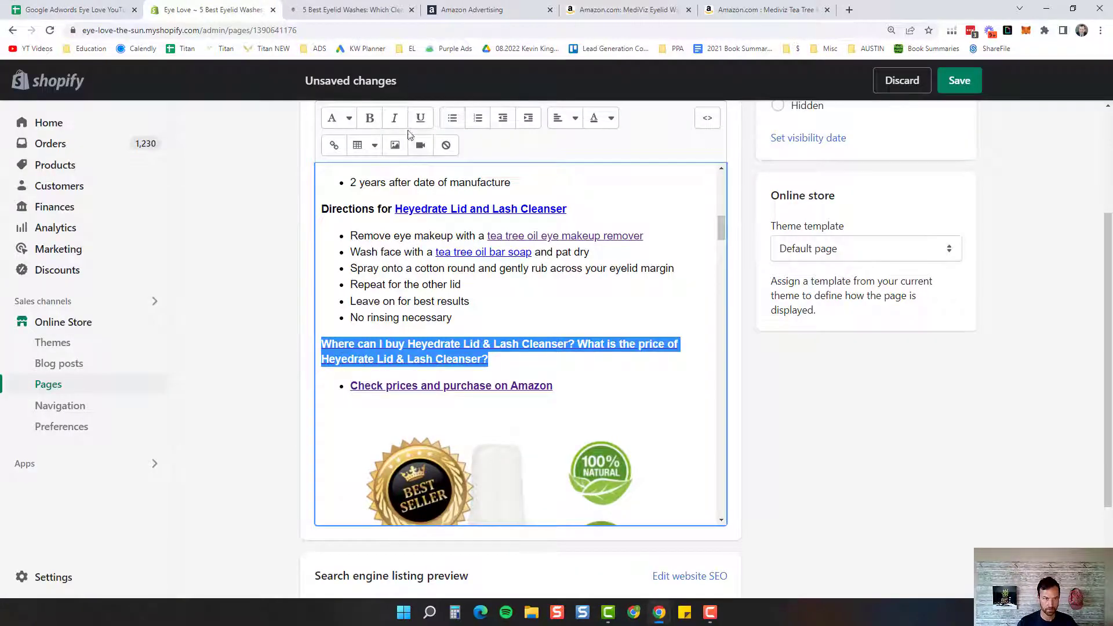
{"action": "left_click", "coordinate": [334, 145]}
{"action": "left_click", "coordinate": [463, 295]}
{"action": "key", "text": "ctrl+a"}
{"action": "key", "text": "ctrl+v"}
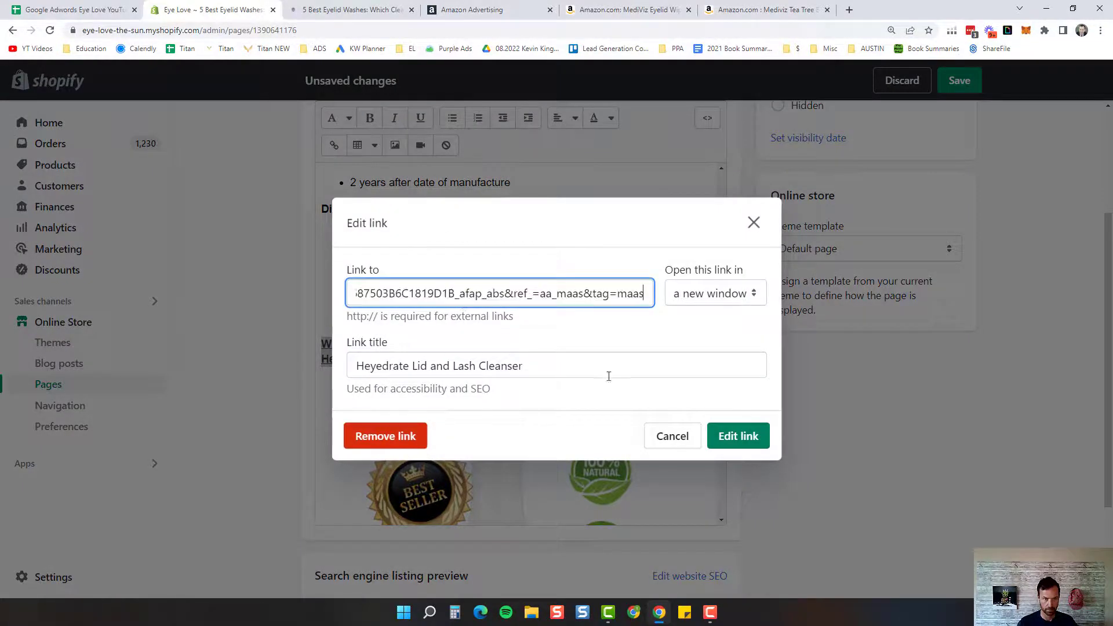
{"action": "left_click", "coordinate": [738, 436]}
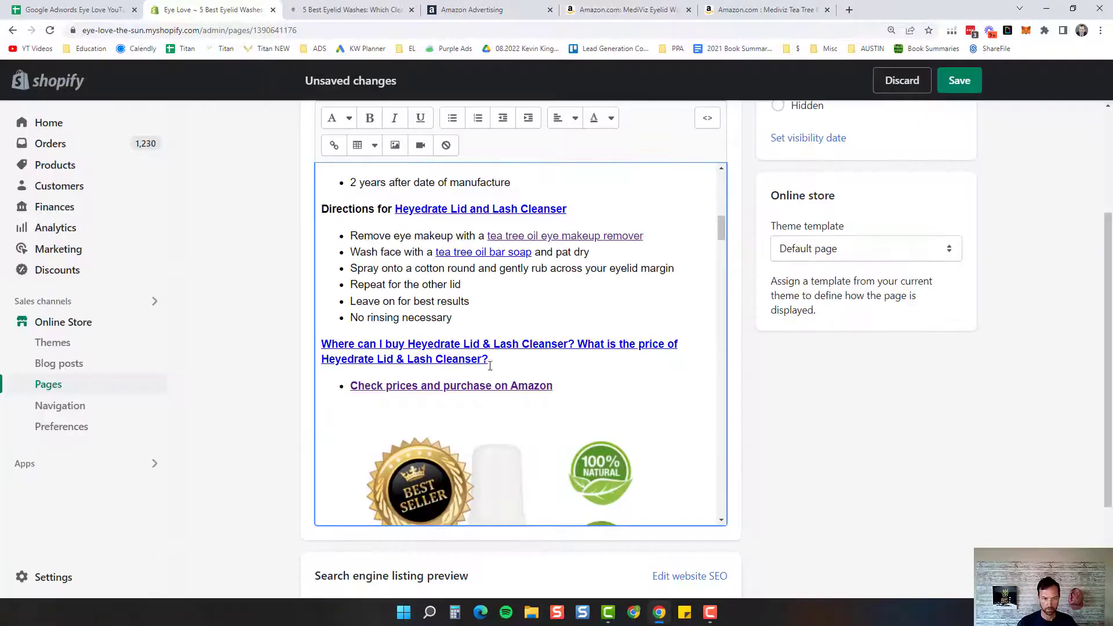
Point the "Check prices and purchase on Amazon" link under the Heyedrate section to the copied attribution address.
{"action": "left_click_drag", "start_coordinate": [566, 389], "coordinate": [349, 386]}
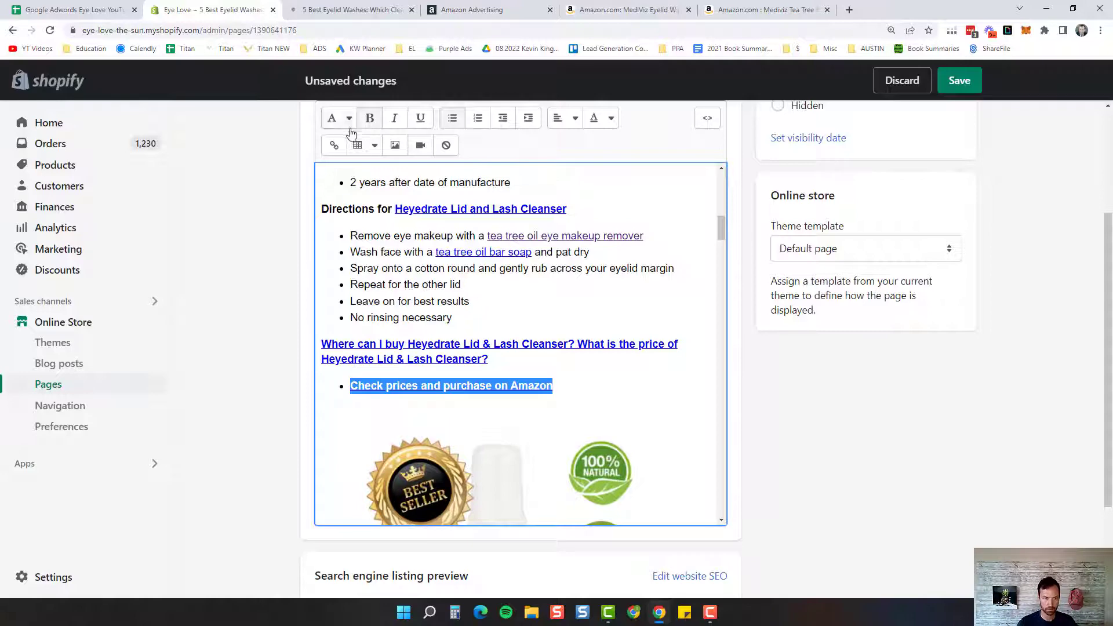
{"action": "left_click", "coordinate": [333, 146]}
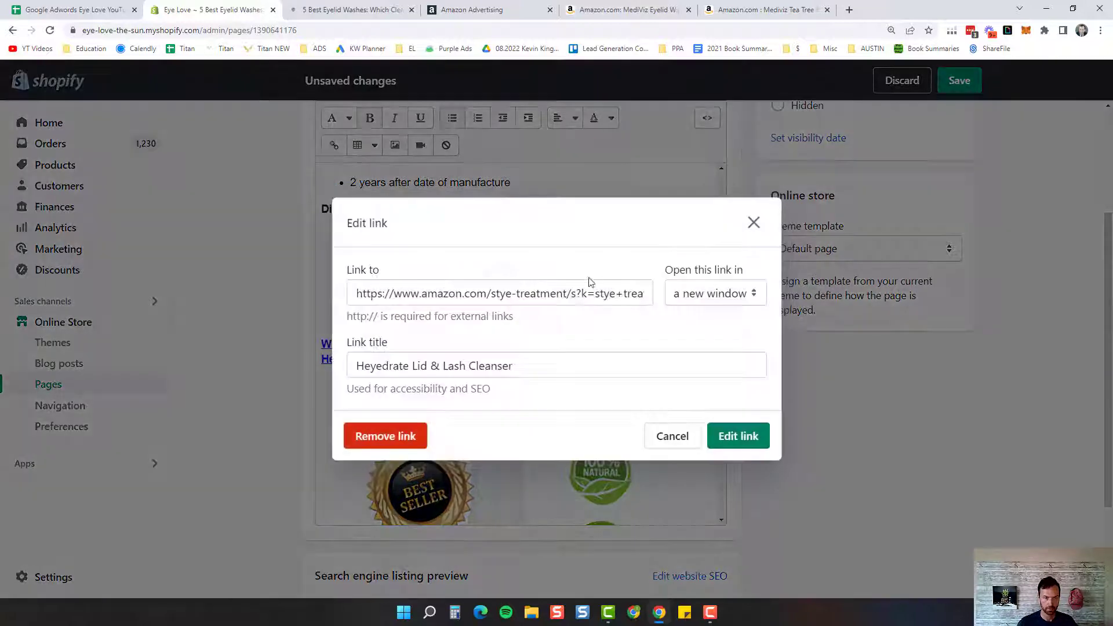
{"action": "triple_click", "coordinate": [579, 296]}
{"action": "key", "text": "ctrl+v"}
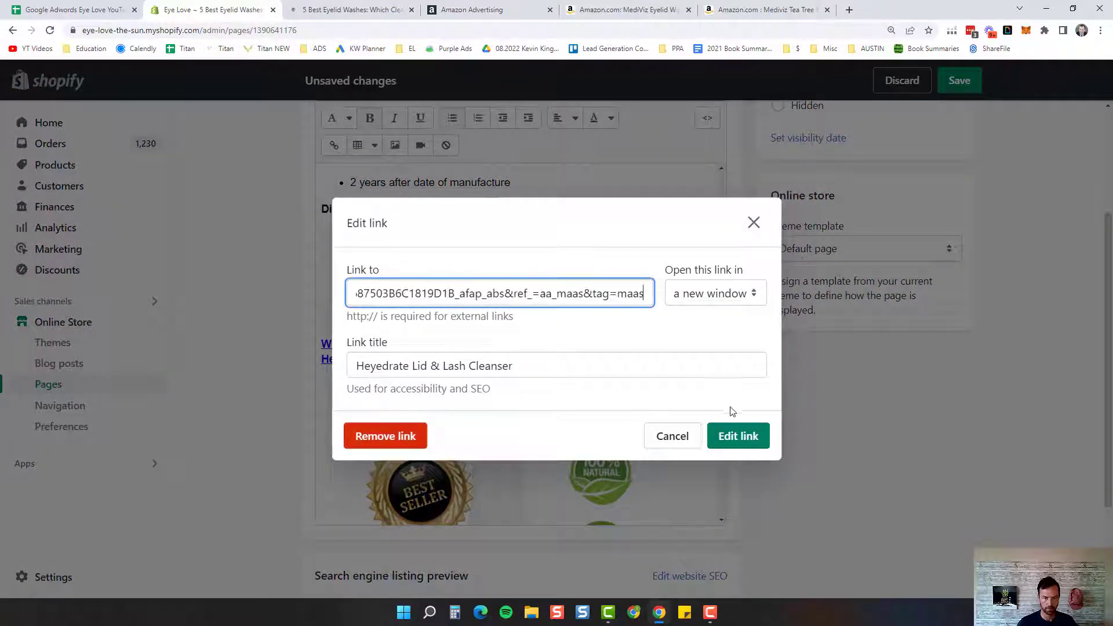
{"action": "left_click", "coordinate": [742, 438]}
Point the Heyedrate "Check Best Price" product image's link to the copied Heyedrate attribution address.
{"action": "scroll", "coordinate": [539, 342], "scroll_direction": "down", "scroll_amount": 4}
{"action": "left_click", "coordinate": [510, 310]}
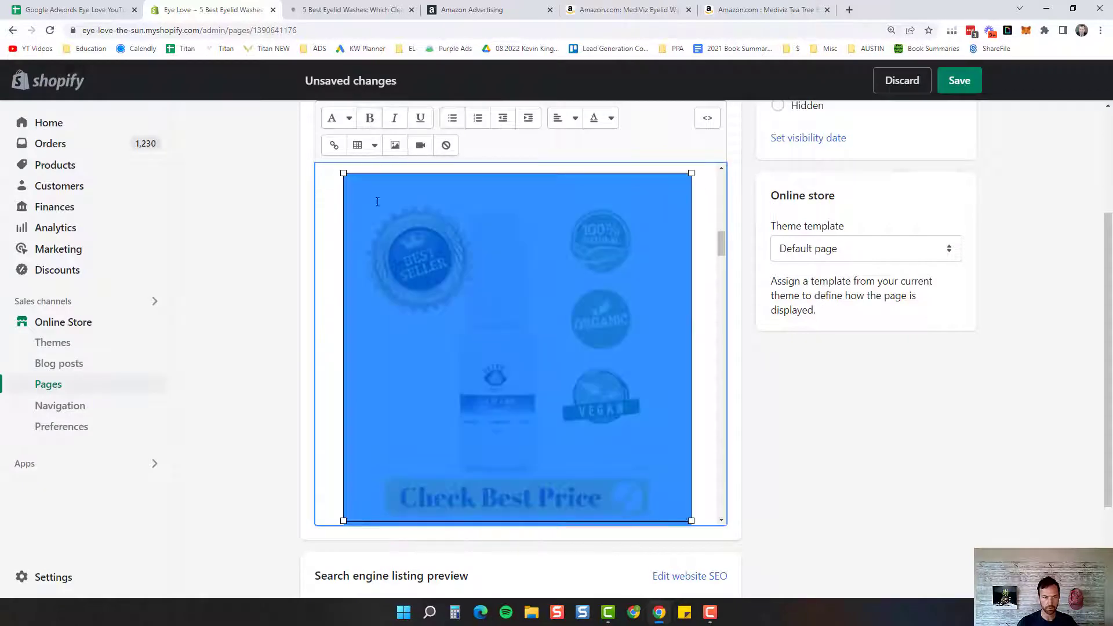
{"action": "left_click", "coordinate": [334, 145]}
{"action": "left_click", "coordinate": [428, 292]}
{"action": "key", "text": "End"}
{"action": "left_click", "coordinate": [732, 434]}
Point the "Purchase on Amazon" image link below the Heyedrate product image to the copied attribution address.
{"action": "scroll", "coordinate": [723, 439], "scroll_direction": "down", "scroll_amount": 3}
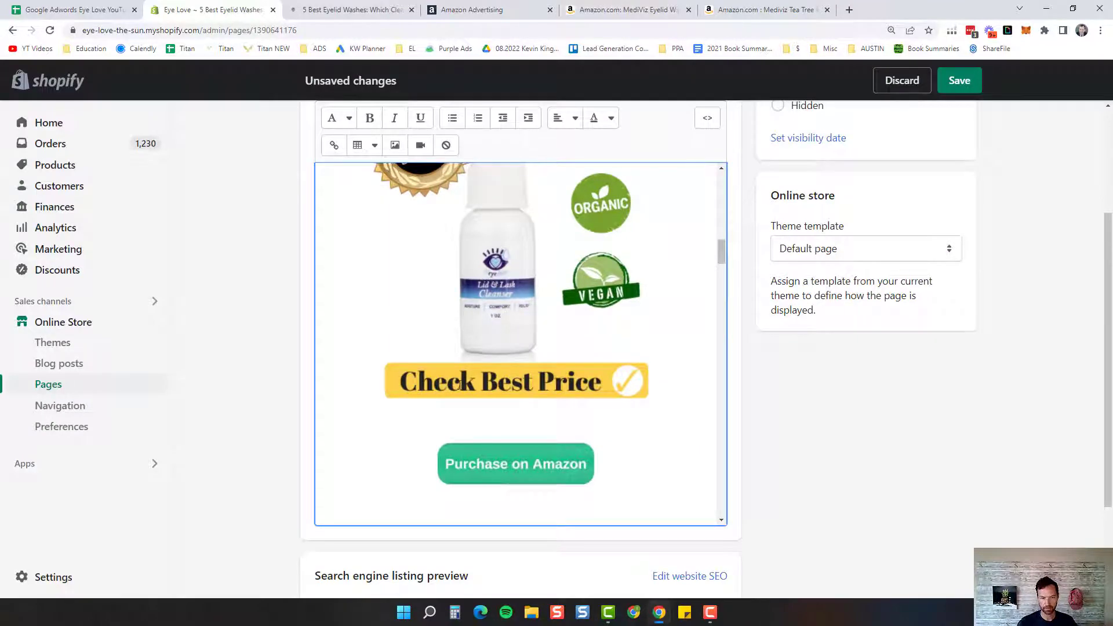
{"action": "left_click", "coordinate": [525, 457]}
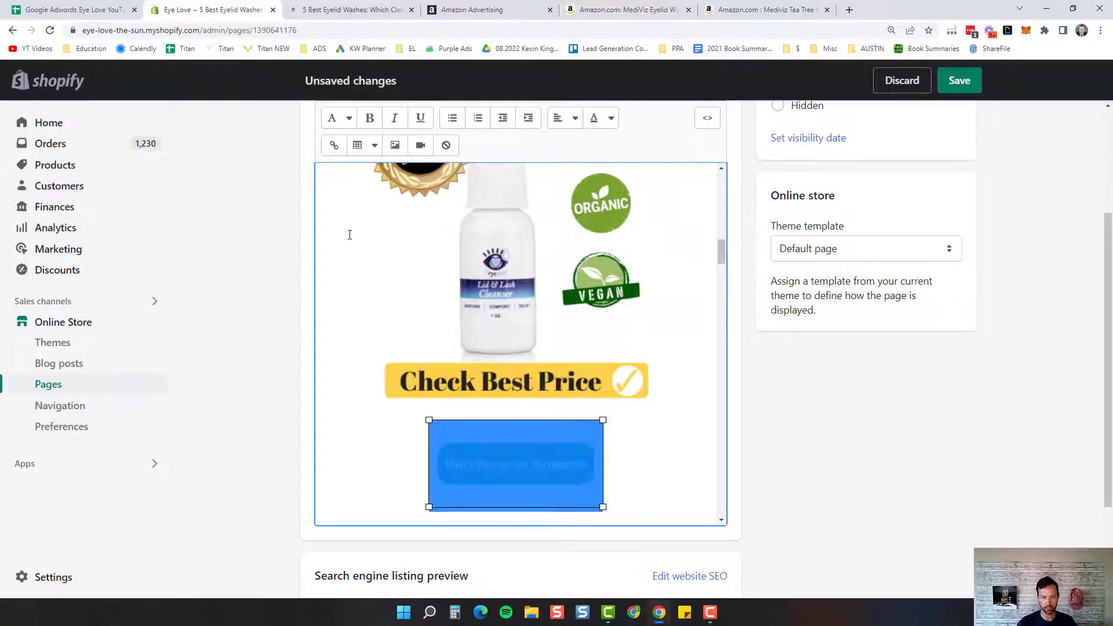
{"action": "left_click", "coordinate": [334, 145]}
{"action": "triple_click", "coordinate": [446, 297]}
{"action": "key", "text": "ctrl+v"}
{"action": "left_click", "coordinate": [738, 436]}
Point the "Heyedrate Lid and Lash Cleanser" link in the Avenova section's intro text to the copied attribution address.
{"action": "scroll", "coordinate": [523, 397], "scroll_direction": "down", "scroll_amount": 10}
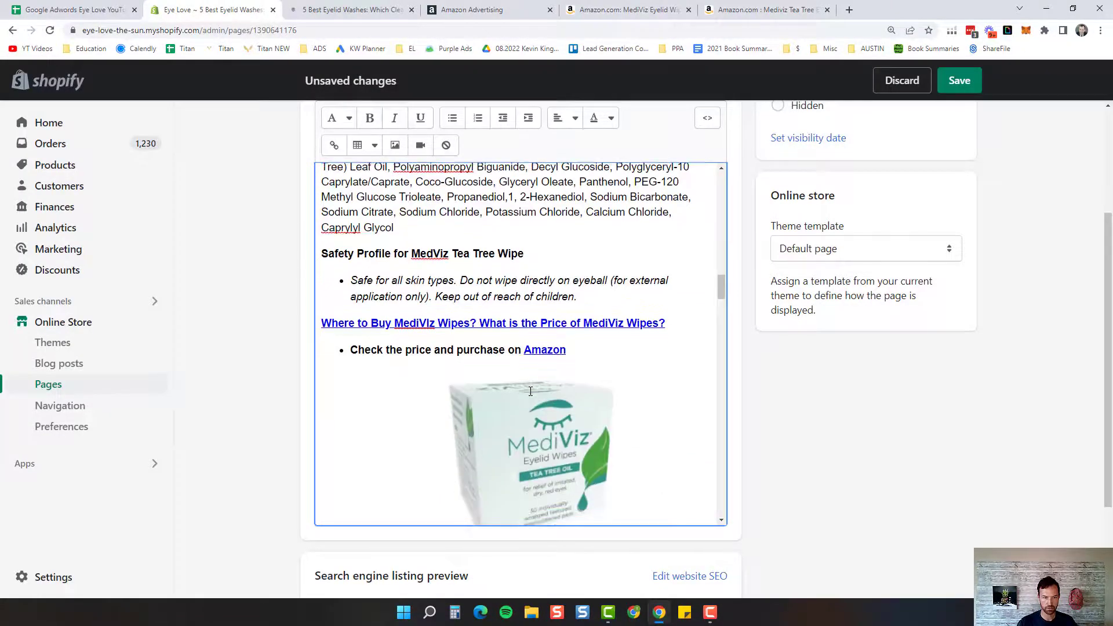
{"action": "scroll", "coordinate": [530, 391], "scroll_direction": "down", "scroll_amount": 10}
{"action": "scroll", "coordinate": [531, 388], "scroll_direction": "up", "scroll_amount": 1}
{"action": "left_click_drag", "start_coordinate": [568, 260], "coordinate": [364, 268]}
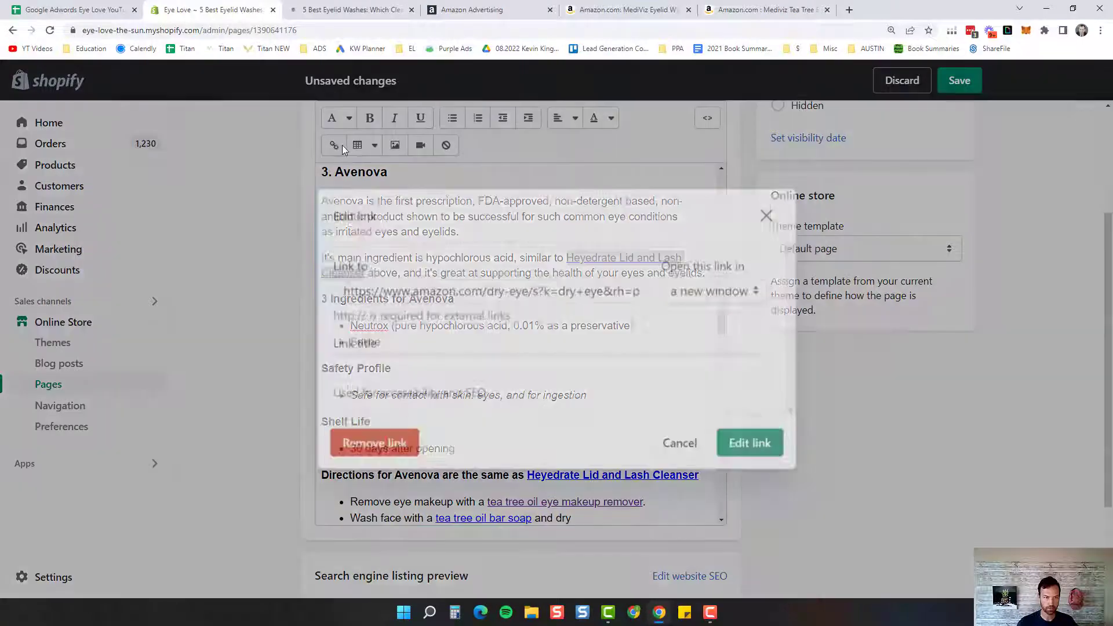
{"action": "left_click", "coordinate": [341, 145]}
{"action": "triple_click", "coordinate": [429, 293]}
{"action": "key", "text": "ctrl+v"}
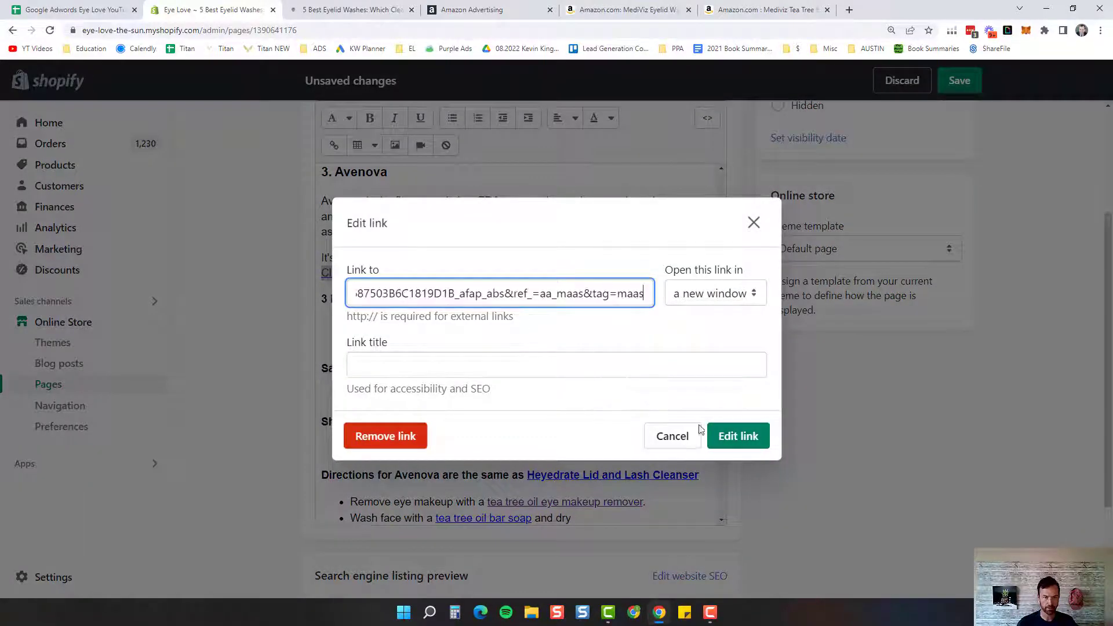
{"action": "left_click", "coordinate": [740, 439]}
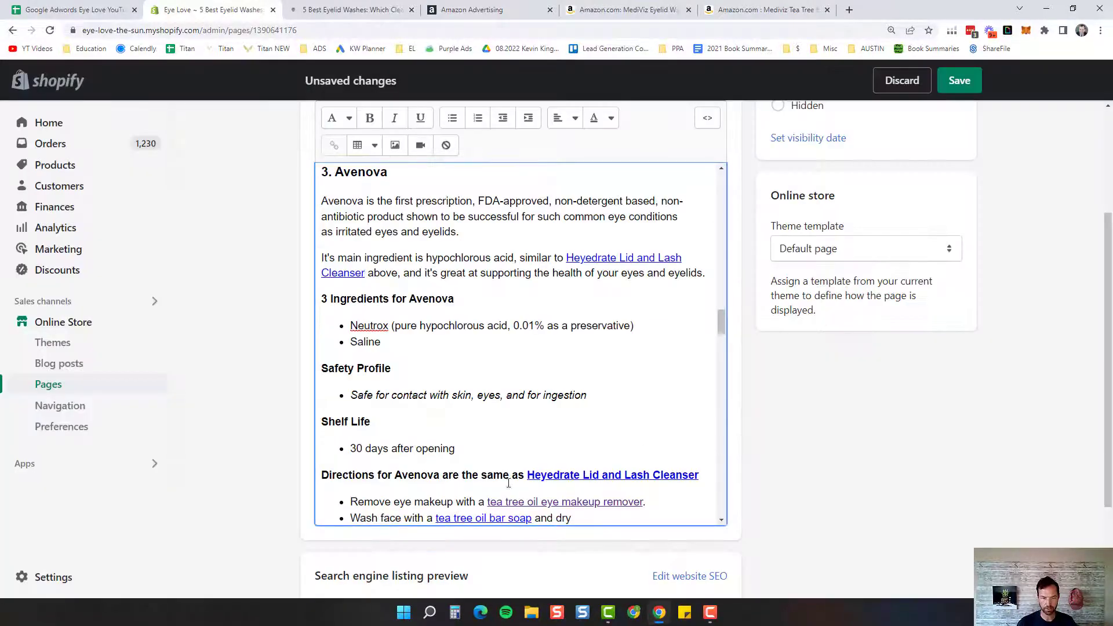
Point the "Heyedrate Lid and Lash Cleanser" link in the "Directions for Avenova" heading to the copied attribution address.
{"action": "scroll", "coordinate": [540, 465], "scroll_direction": "down", "scroll_amount": 4}
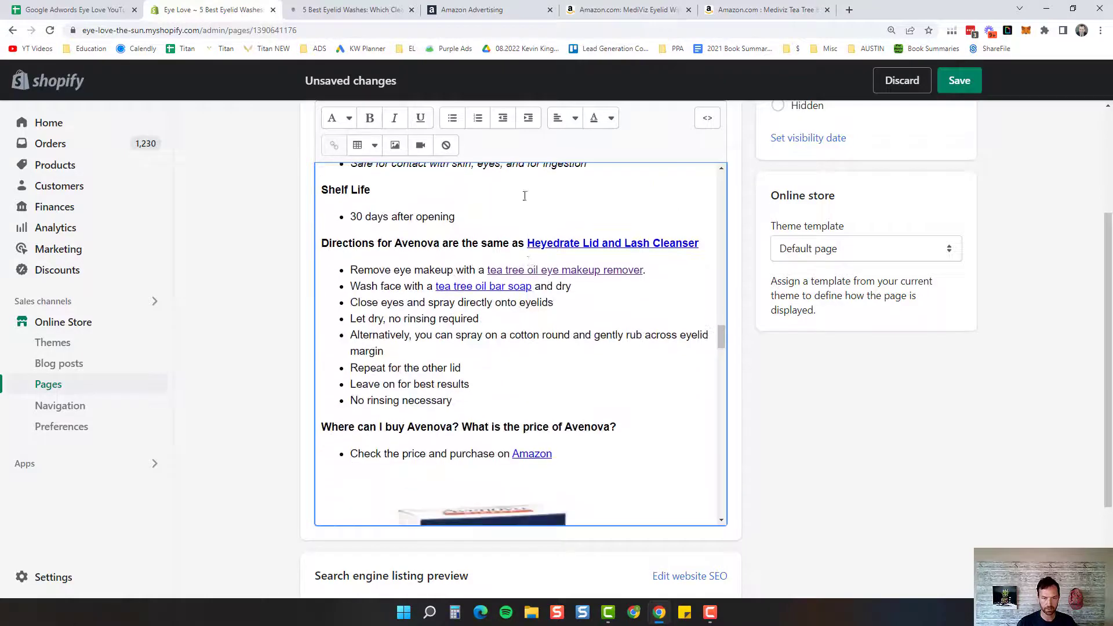
{"action": "left_click_drag", "start_coordinate": [528, 244], "coordinate": [671, 244]}
{"action": "left_click", "coordinate": [321, 158]}
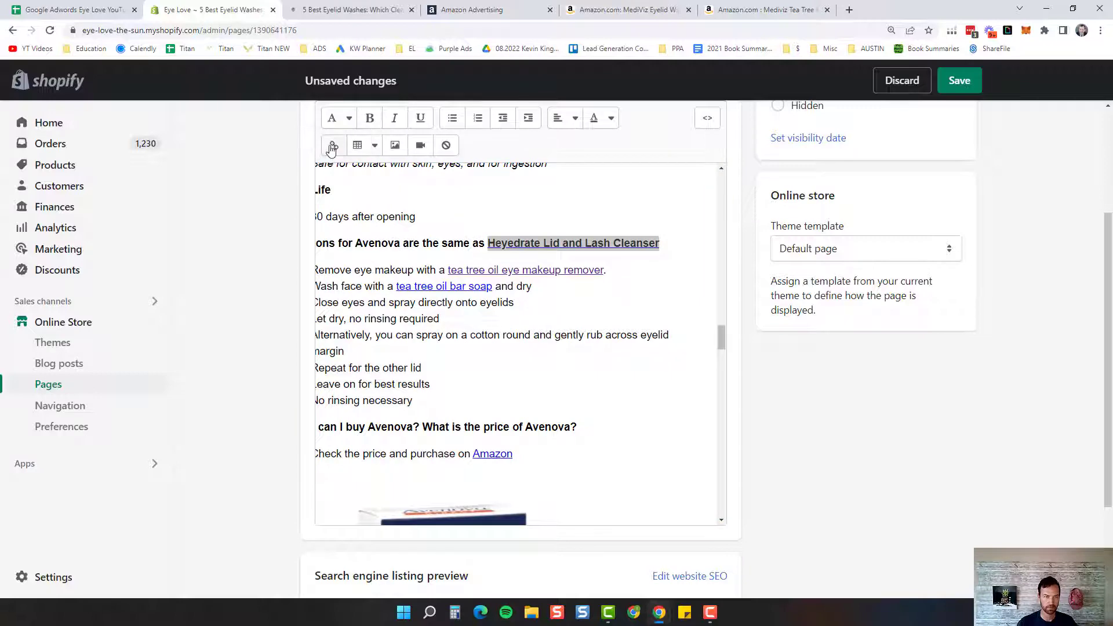
{"action": "left_click", "coordinate": [334, 146]}
{"action": "key", "text": "ctrl+a"}
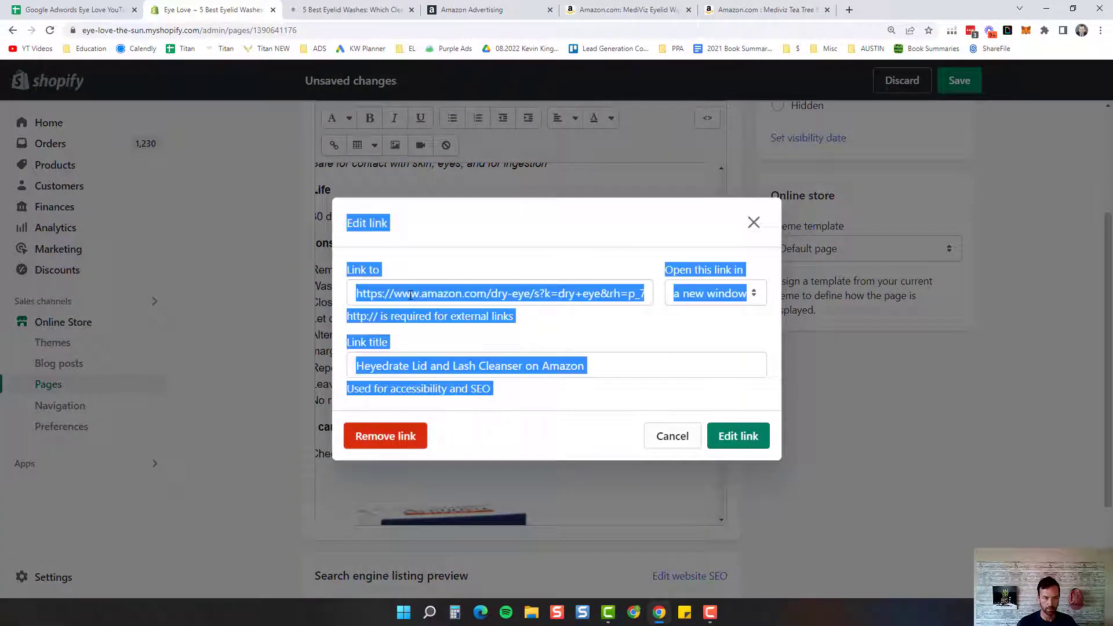
{"action": "left_click", "coordinate": [412, 294]}
{"action": "key", "text": "ctrl+a"}
{"action": "key", "text": "ctrl+v"}
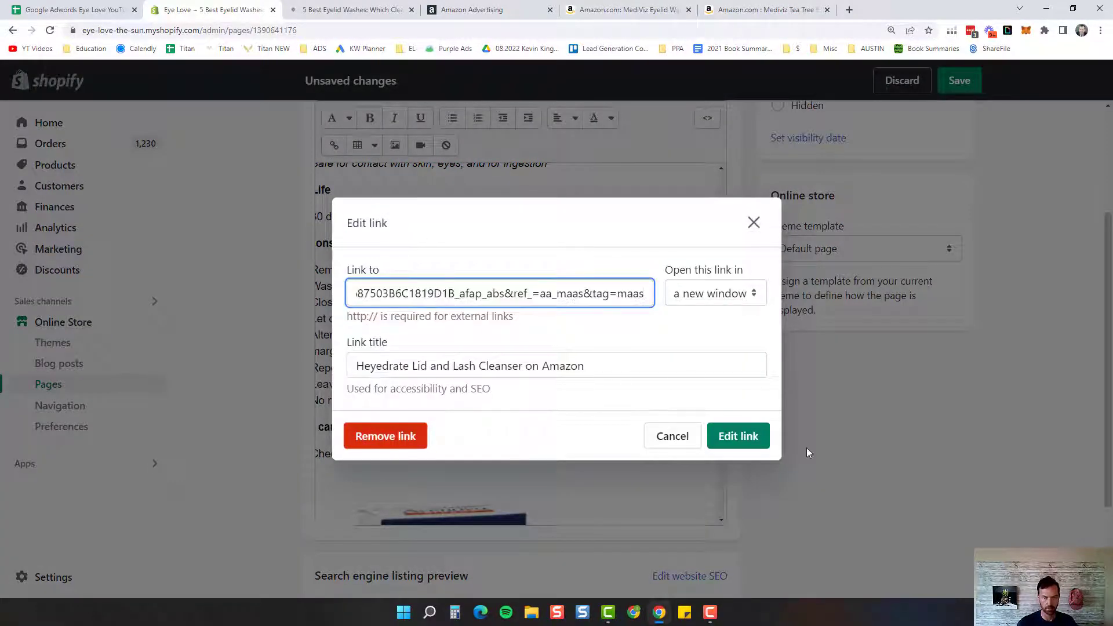
{"action": "left_click", "coordinate": [743, 436]}
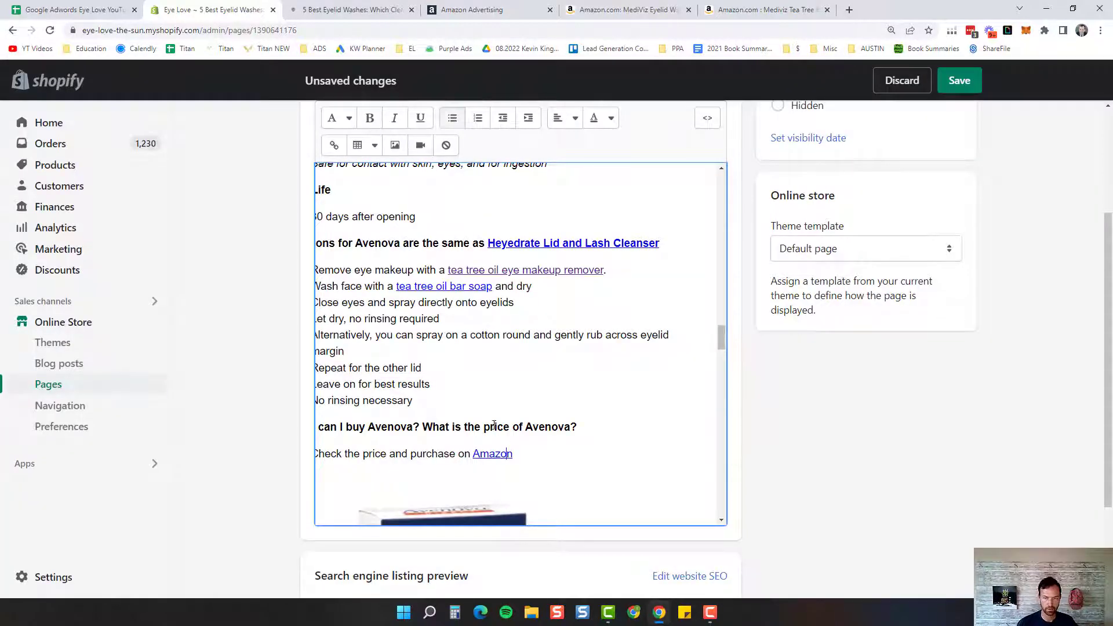
Point the "Heyedrate Lid and Lash Cleanser" link in the first item of Other Tips to the copied attribution address.
{"action": "left_click_drag", "start_coordinate": [441, 317], "coordinate": [241, 315]}
{"action": "scroll", "coordinate": [535, 398], "scroll_direction": "down", "scroll_amount": 7}
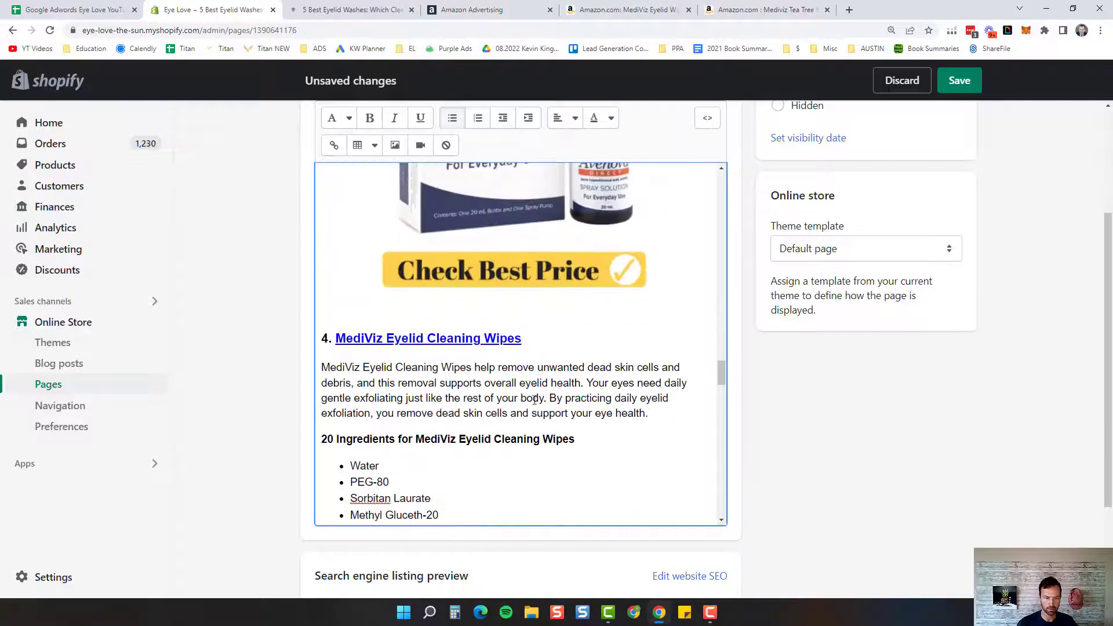
{"action": "scroll", "coordinate": [535, 400], "scroll_direction": "down", "scroll_amount": 12}
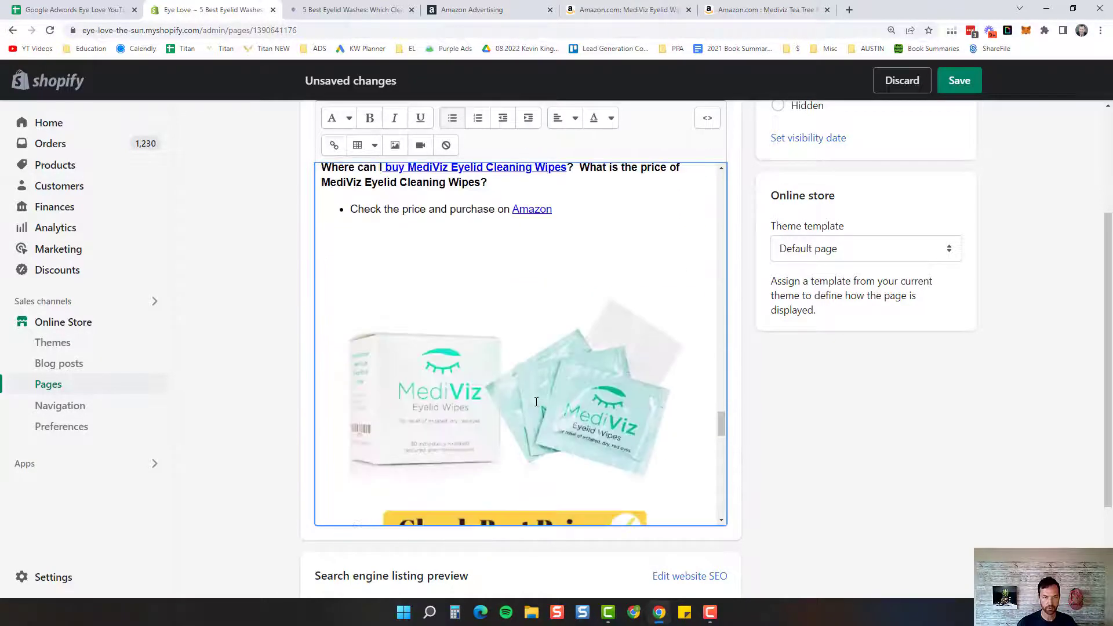
{"action": "scroll", "coordinate": [536, 402], "scroll_direction": "down", "scroll_amount": 15}
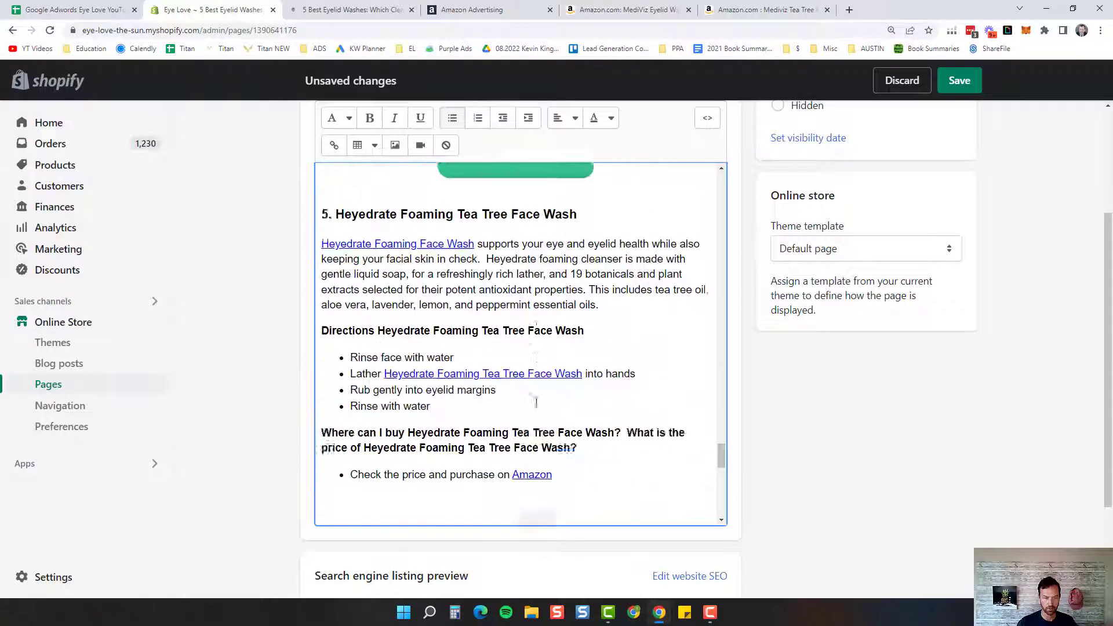
{"action": "scroll", "coordinate": [537, 402], "scroll_direction": "down", "scroll_amount": 8}
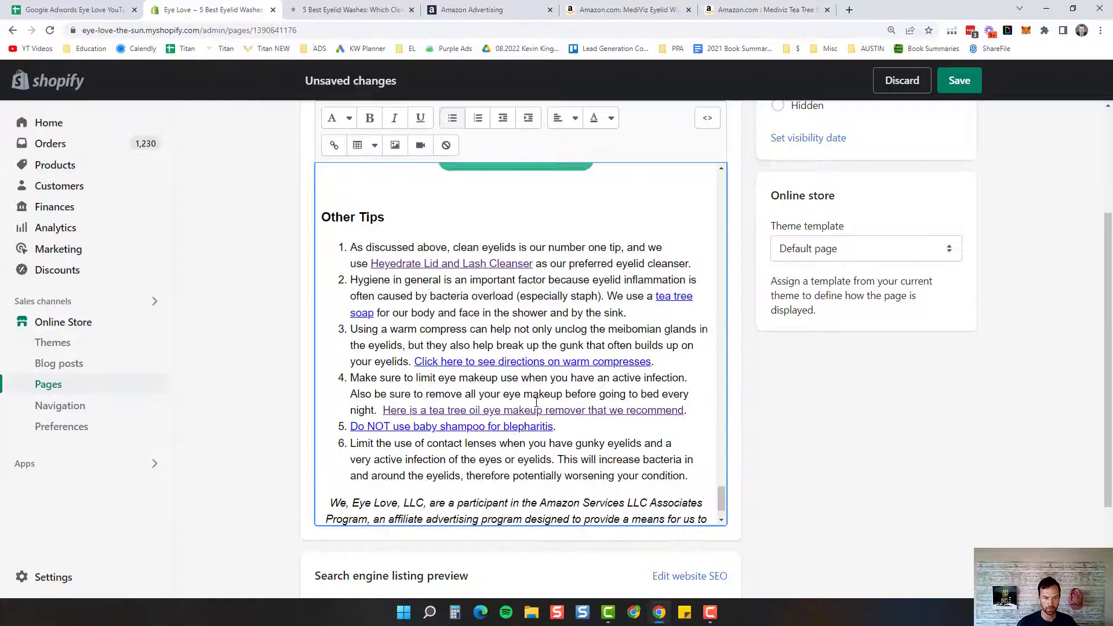
{"action": "left_click_drag", "start_coordinate": [373, 264], "coordinate": [515, 267]}
{"action": "left_click", "coordinate": [336, 147]}
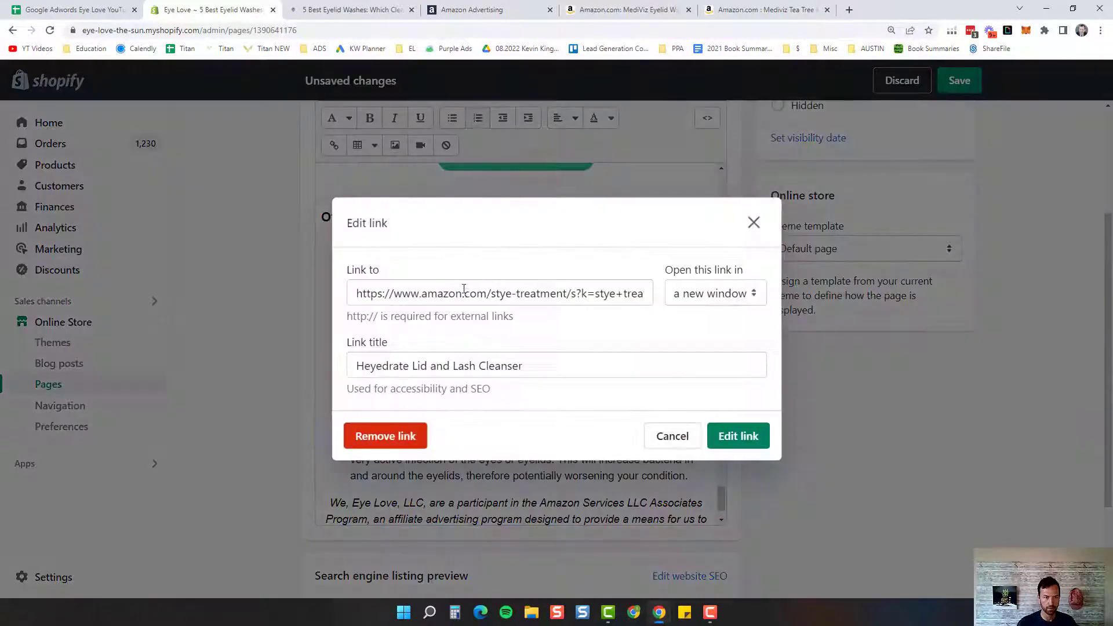
{"action": "triple_click", "coordinate": [464, 294]}
{"action": "key", "text": "ctrl+v"}
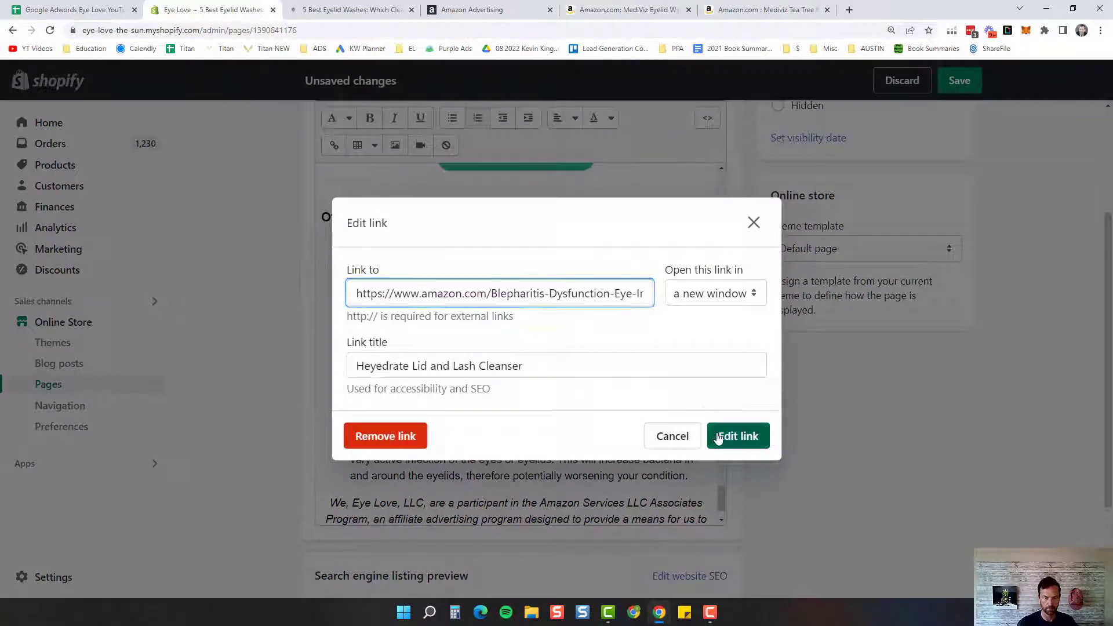
{"action": "left_click", "coordinate": [720, 434]}
Look through the page content for the MediViz Tea Tree Eyelid Wipes section and its product links.
{"action": "scroll", "coordinate": [472, 312], "scroll_direction": "down", "scroll_amount": 5}
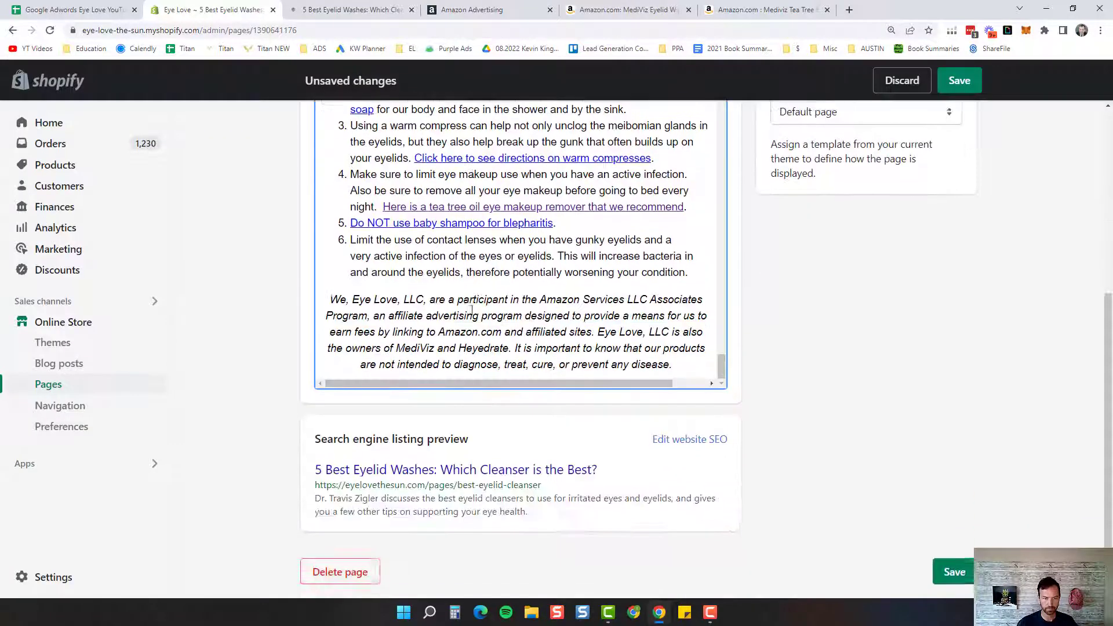
{"action": "scroll", "coordinate": [493, 290], "scroll_direction": "up", "scroll_amount": 10}
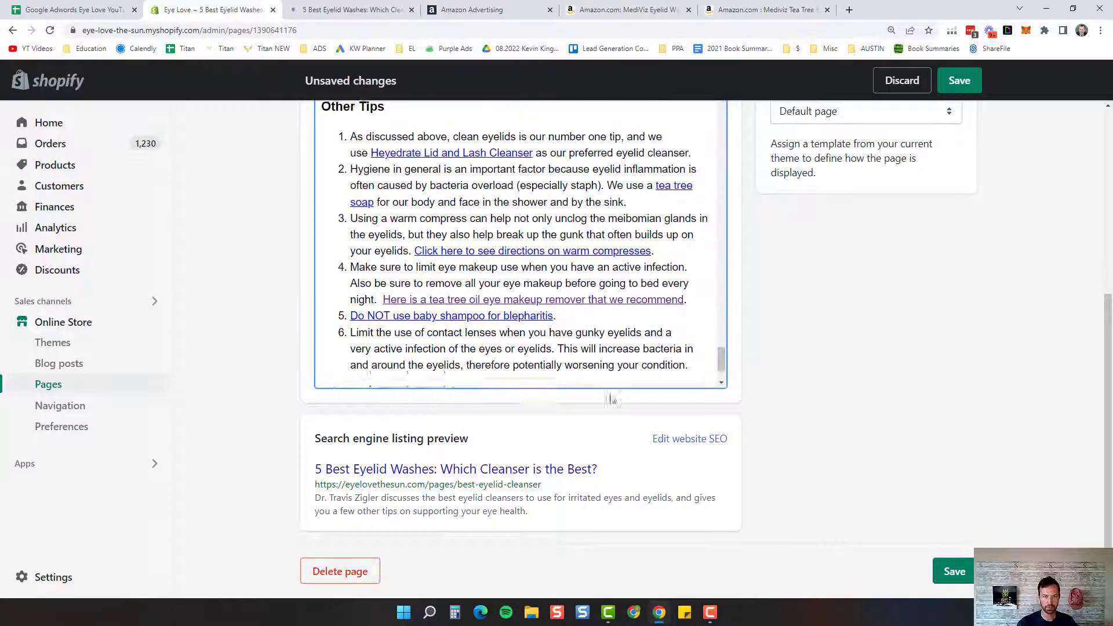
{"action": "scroll", "coordinate": [580, 510], "scroll_direction": "up", "scroll_amount": 15}
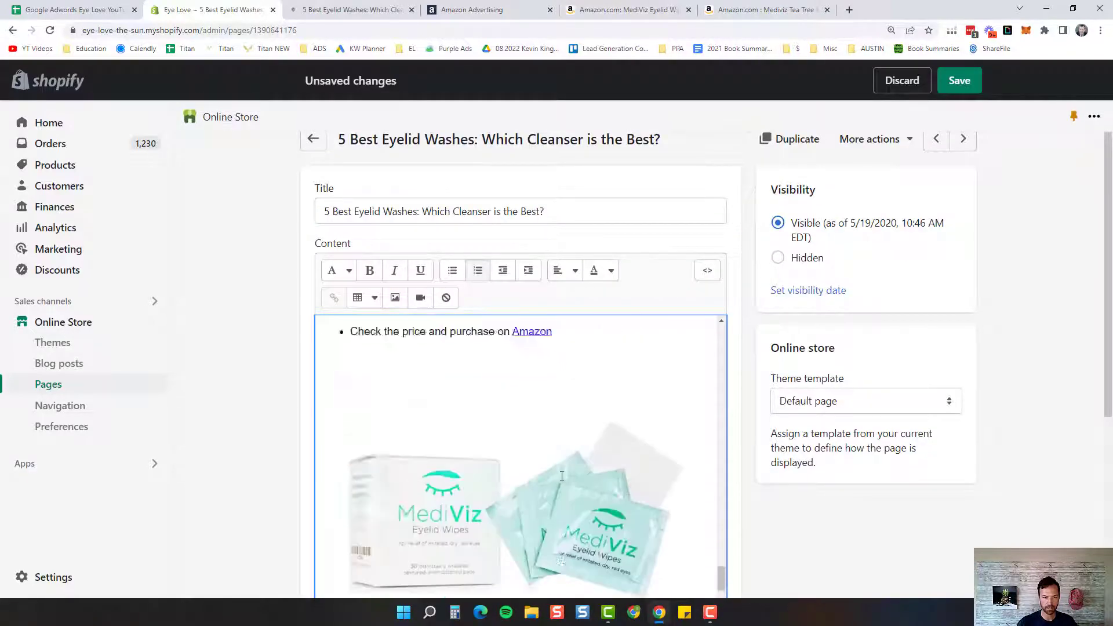
{"action": "scroll", "coordinate": [560, 481], "scroll_direction": "up", "scroll_amount": 10}
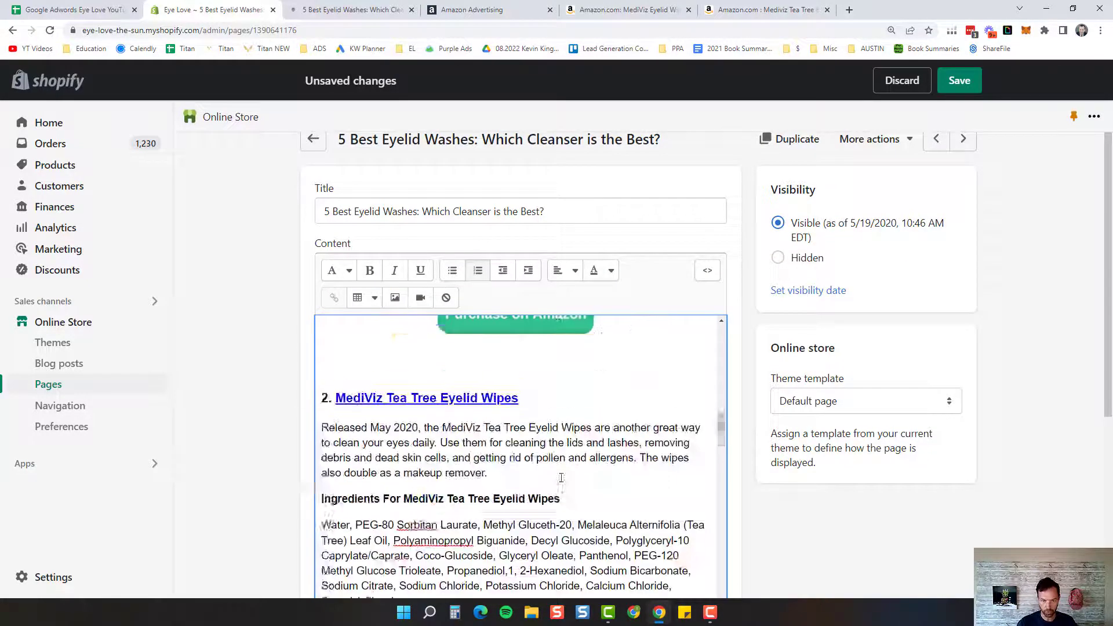
{"action": "scroll", "coordinate": [560, 475], "scroll_direction": "down", "scroll_amount": 8}
{"action": "scroll", "coordinate": [561, 473], "scroll_direction": "up", "scroll_amount": 4}
{"action": "scroll", "coordinate": [561, 473], "scroll_direction": "up", "scroll_amount": 1}
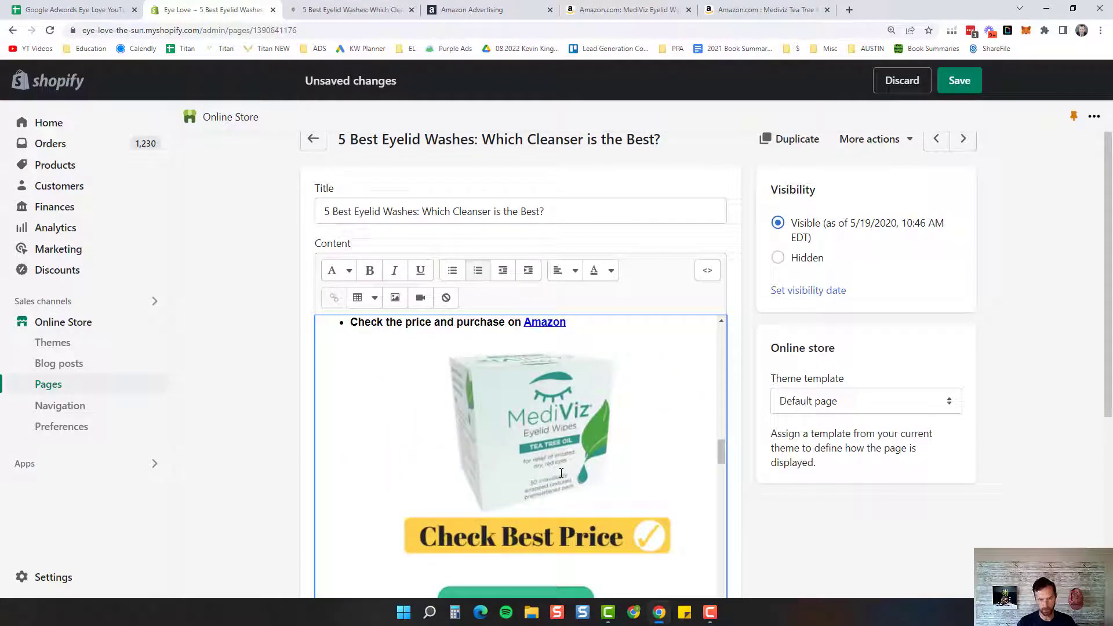
{"action": "scroll", "coordinate": [561, 473], "scroll_direction": "up", "scroll_amount": 2}
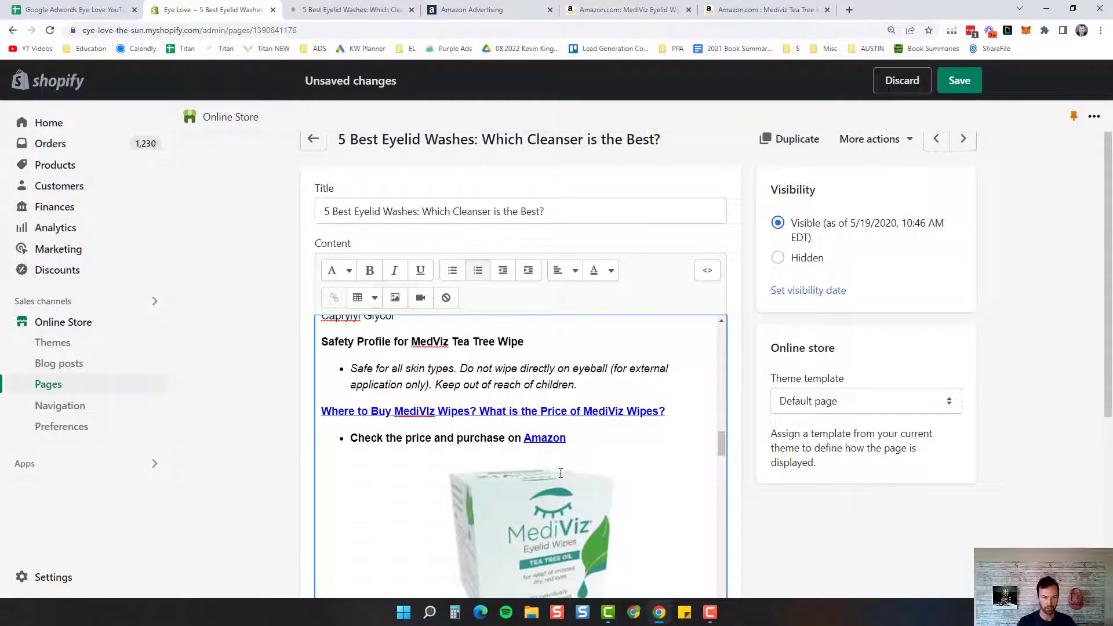
{"action": "scroll", "coordinate": [561, 473], "scroll_direction": "up", "scroll_amount": 5}
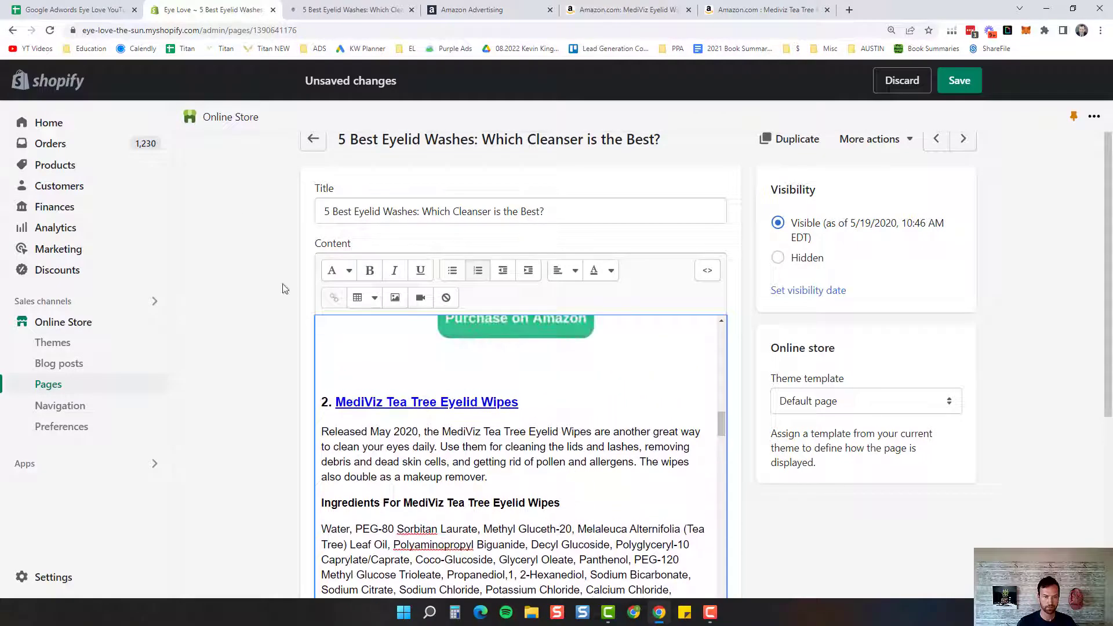
Switch to the tracking sheet and copy the Mediviz TTO Wipes attribution link address from cell B10.
{"action": "left_click", "coordinate": [69, 9]}
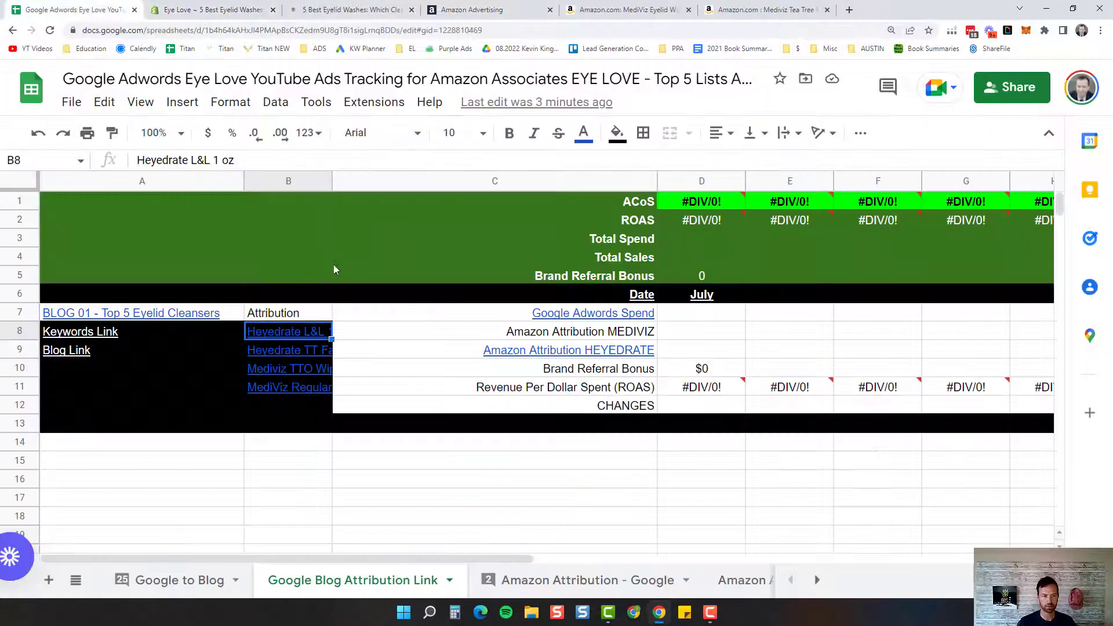
{"action": "left_click", "coordinate": [303, 366]}
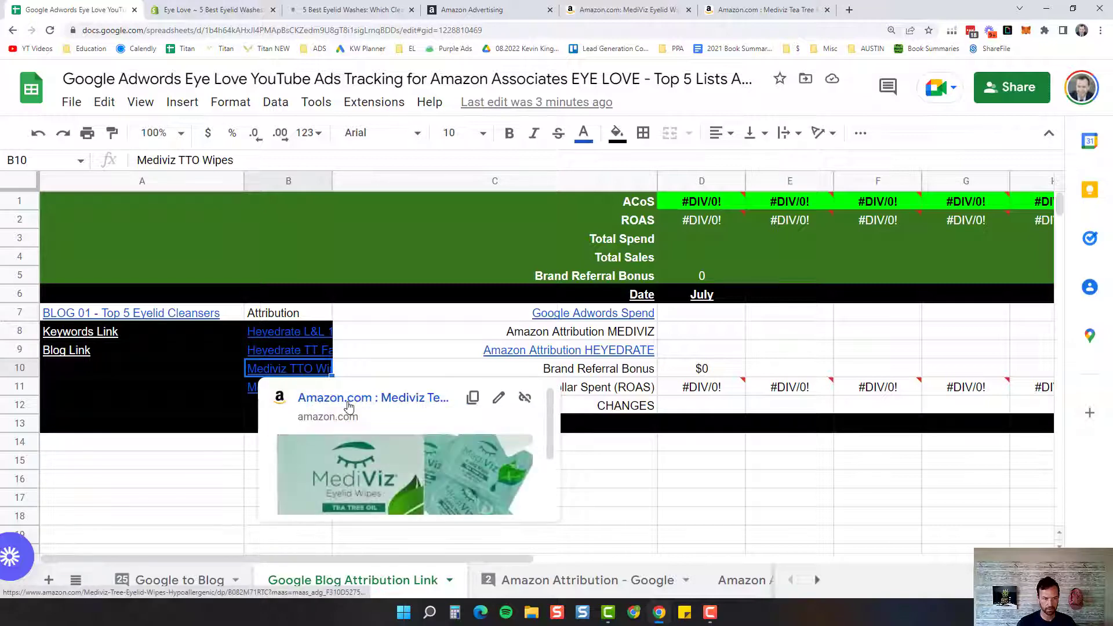
{"action": "right_click", "coordinate": [349, 400]}
{"action": "left_click", "coordinate": [395, 473]}
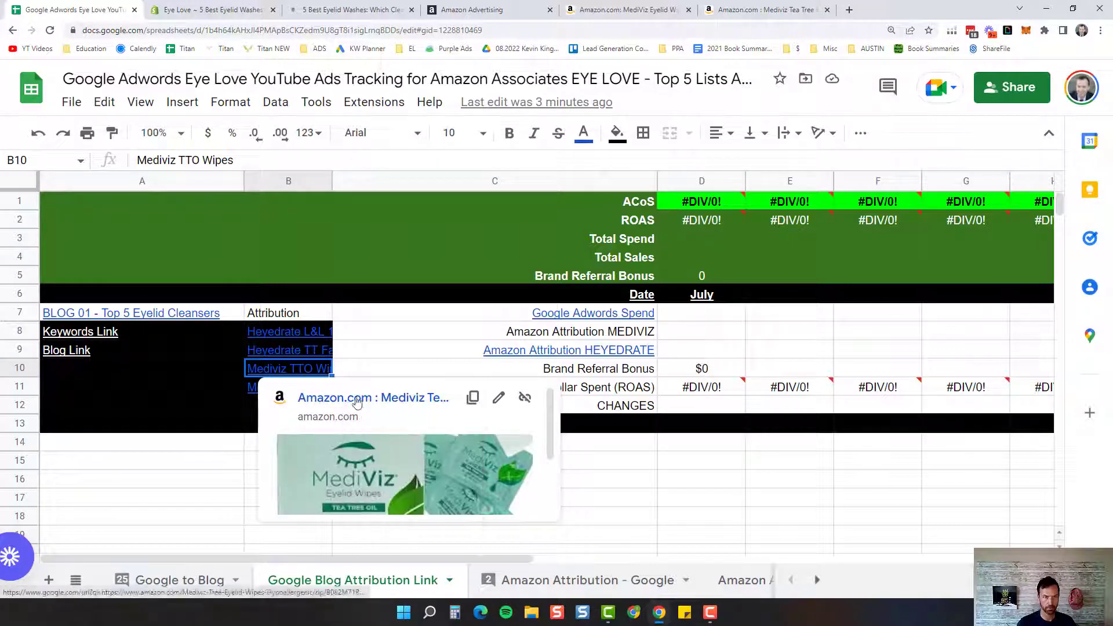
Return to the Shopify page and point the section 2 heading link "MediViz Tea Tree Eyelid Wipes" to the copied attribution address.
{"action": "left_click", "coordinate": [234, 9]}
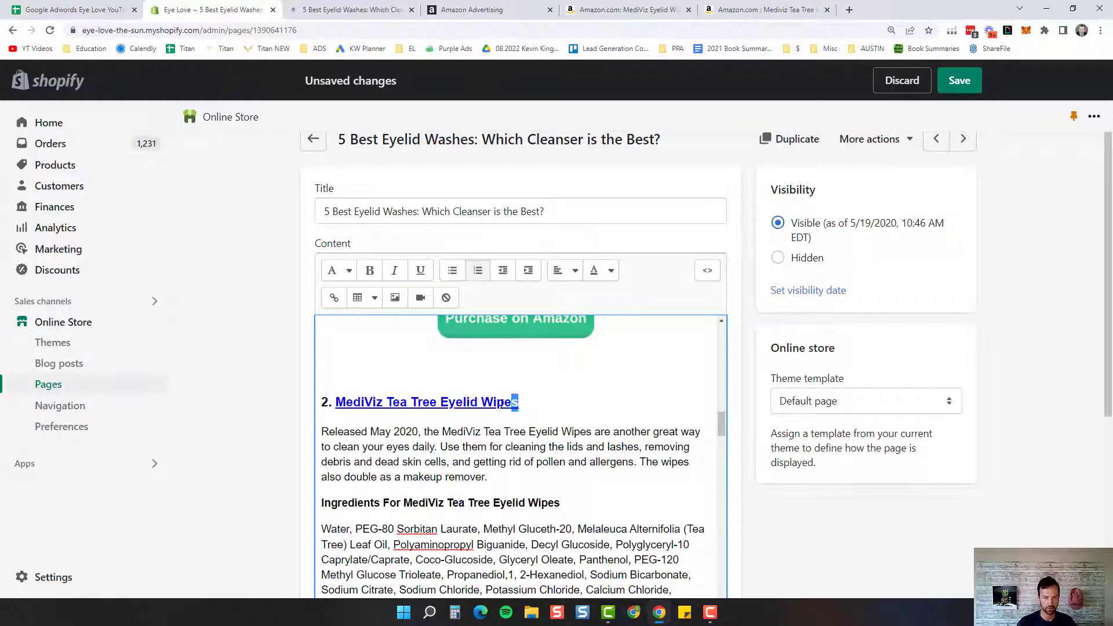
{"action": "left_click_drag", "start_coordinate": [513, 402], "coordinate": [354, 400]}
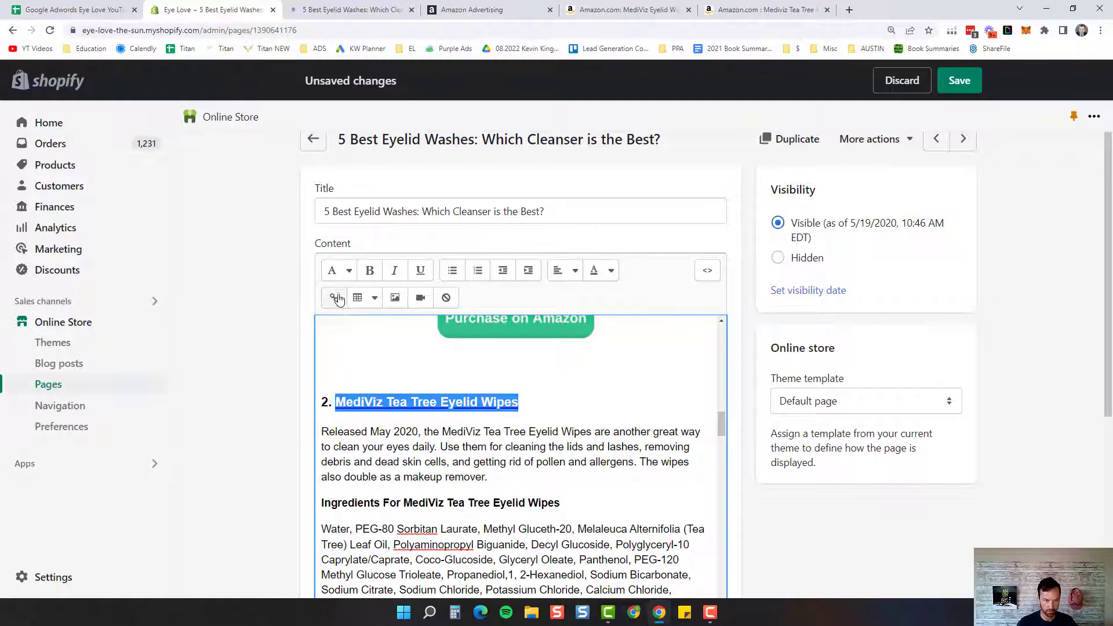
{"action": "left_click", "coordinate": [335, 298]}
{"action": "key", "text": "ctrl+a"}
{"action": "key", "text": "ctrl+v"}
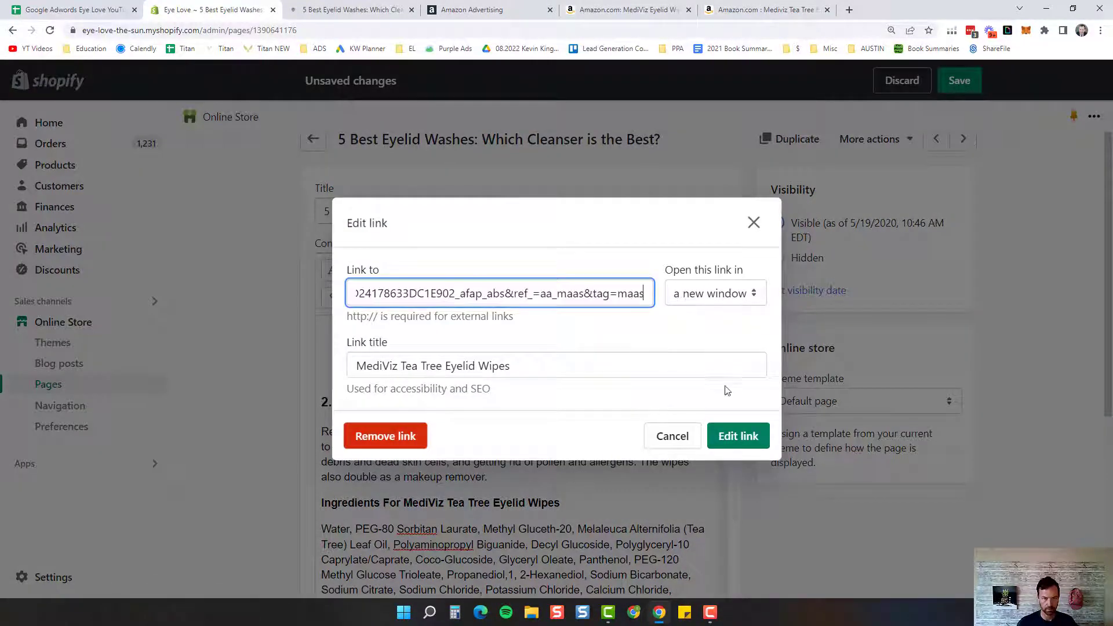
{"action": "left_click", "coordinate": [738, 436]}
Open the link of the "Where to Buy MediViz Wipes? What is the Price of MediViz Wipes?" heading for editing.
{"action": "scroll", "coordinate": [459, 422], "scroll_direction": "down", "scroll_amount": 4}
{"action": "scroll", "coordinate": [459, 421], "scroll_direction": "down", "scroll_amount": 3}
{"action": "scroll", "coordinate": [681, 433], "scroll_direction": "up", "scroll_amount": 2}
{"action": "left_click_drag", "start_coordinate": [668, 412], "coordinate": [325, 412]}
{"action": "left_click", "coordinate": [339, 296]}
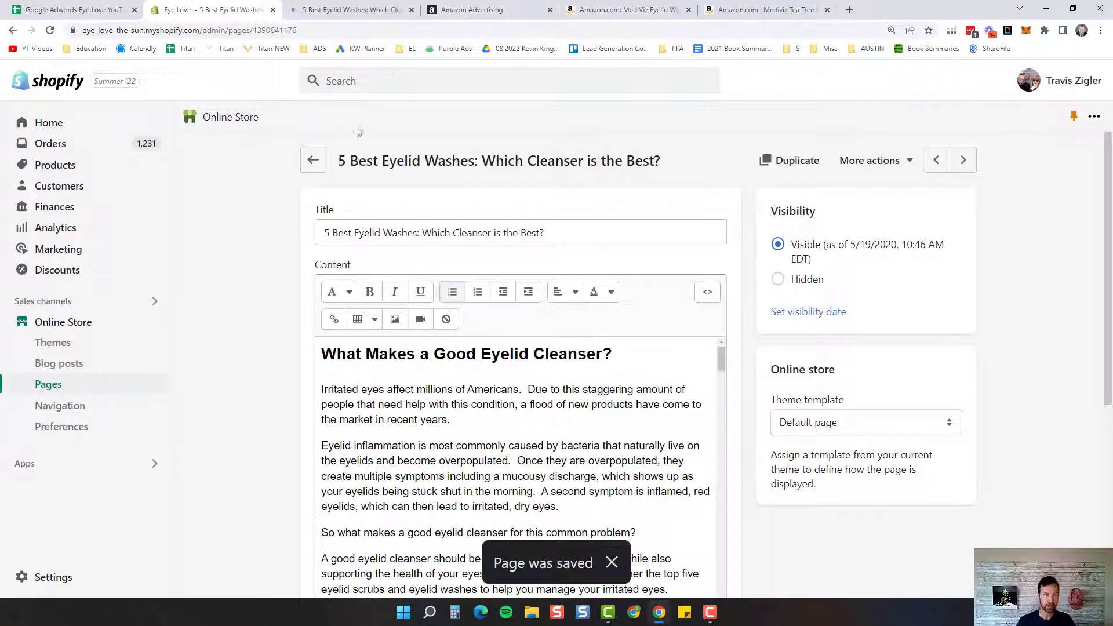
Close the outdated page preview and view the saved "5 Best Eyelid Washes" page in an incognito window.
{"action": "left_click", "coordinate": [412, 10]}
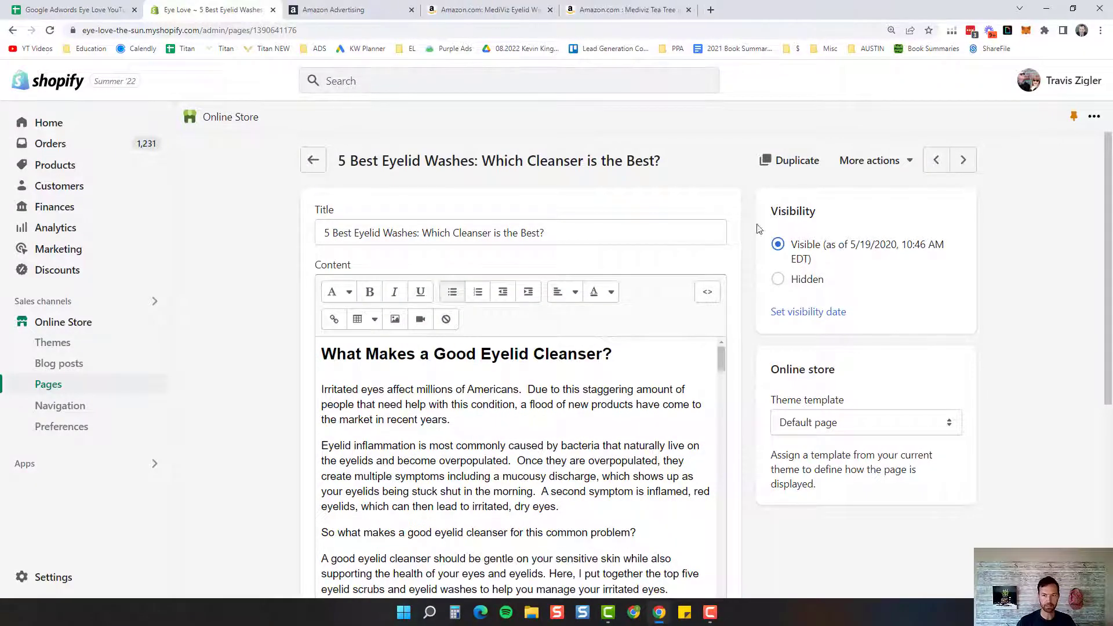
{"action": "left_click", "coordinate": [896, 168]}
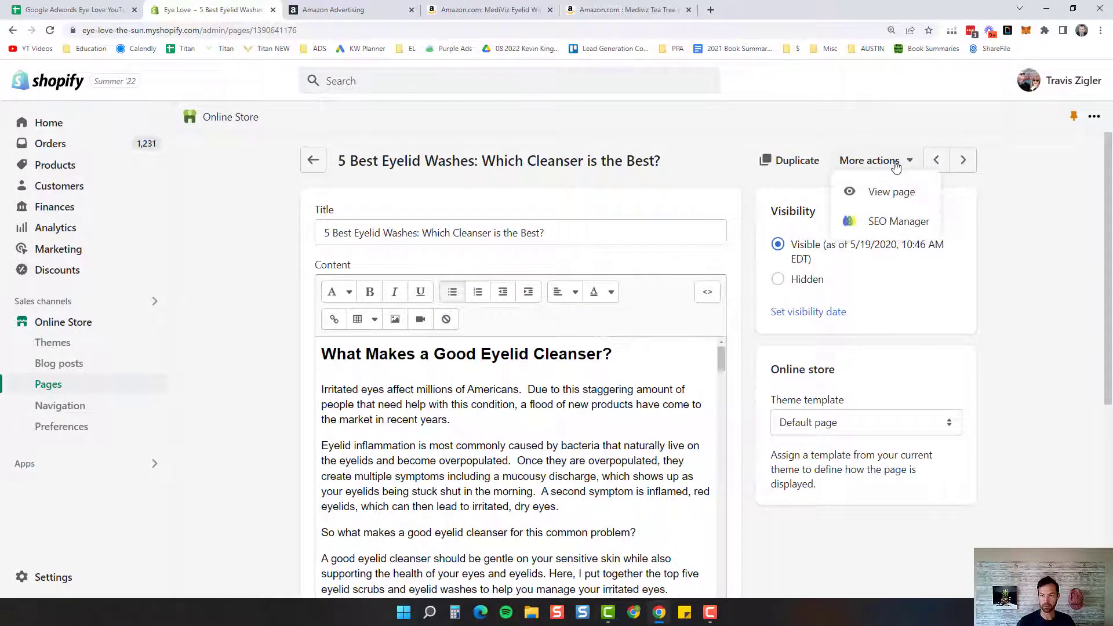
{"action": "right_click", "coordinate": [884, 195]}
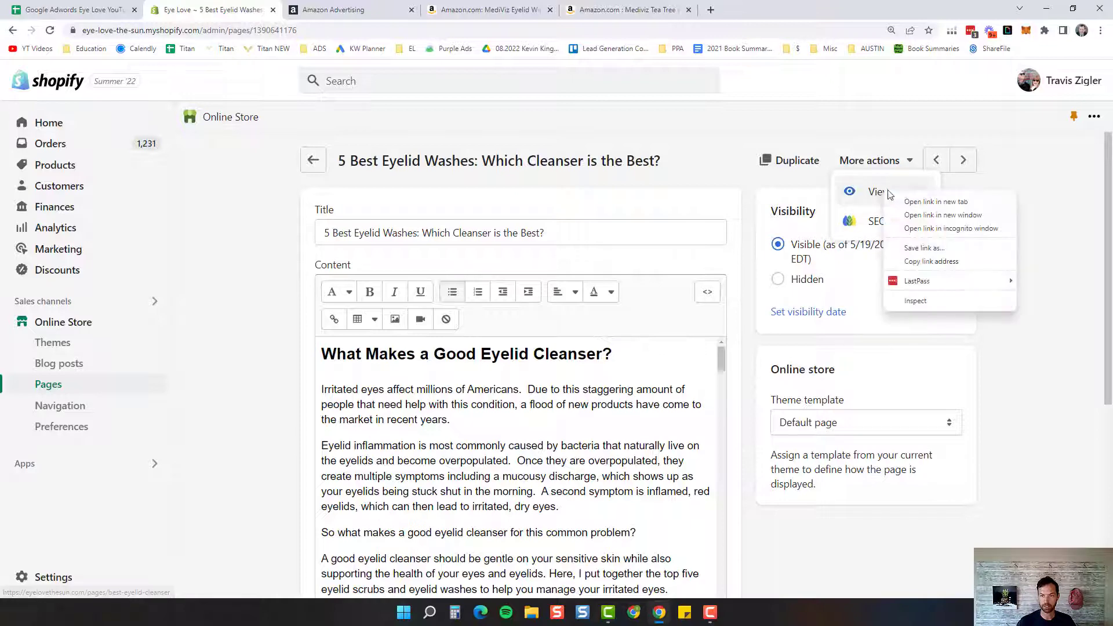
{"action": "left_click", "coordinate": [947, 229]}
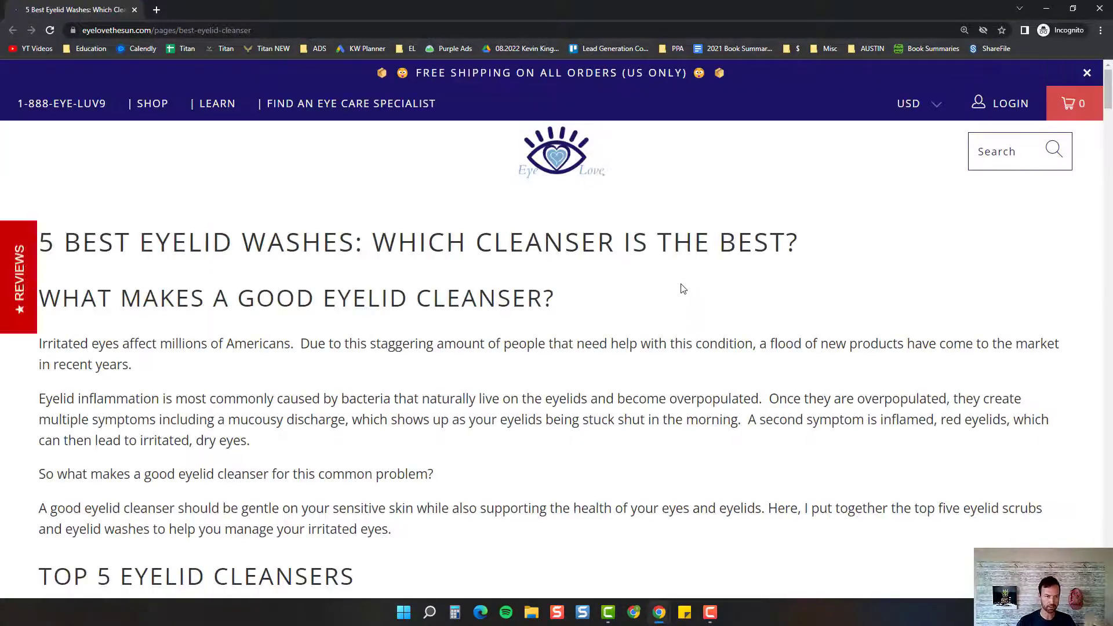
Test the purchase links of the "Wait! Get it on Amazon" pop-up and the face wash banner, closing each opened Amazon page.
{"action": "scroll", "coordinate": [561, 355], "scroll_direction": "down", "scroll_amount": 5}
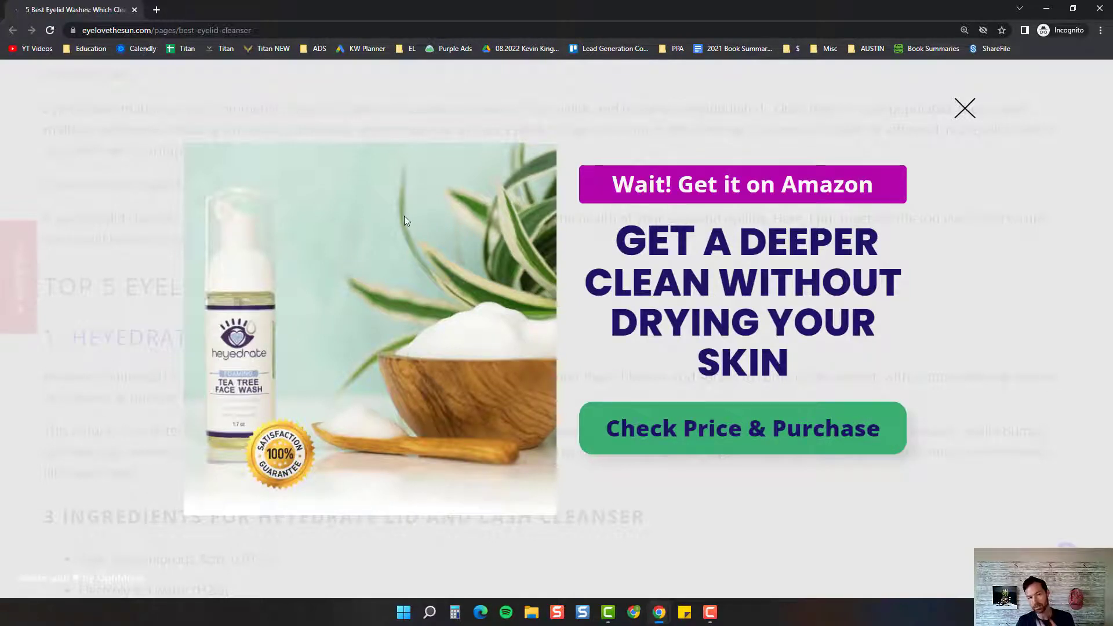
{"action": "scroll", "coordinate": [405, 216], "scroll_direction": "up", "scroll_amount": 1}
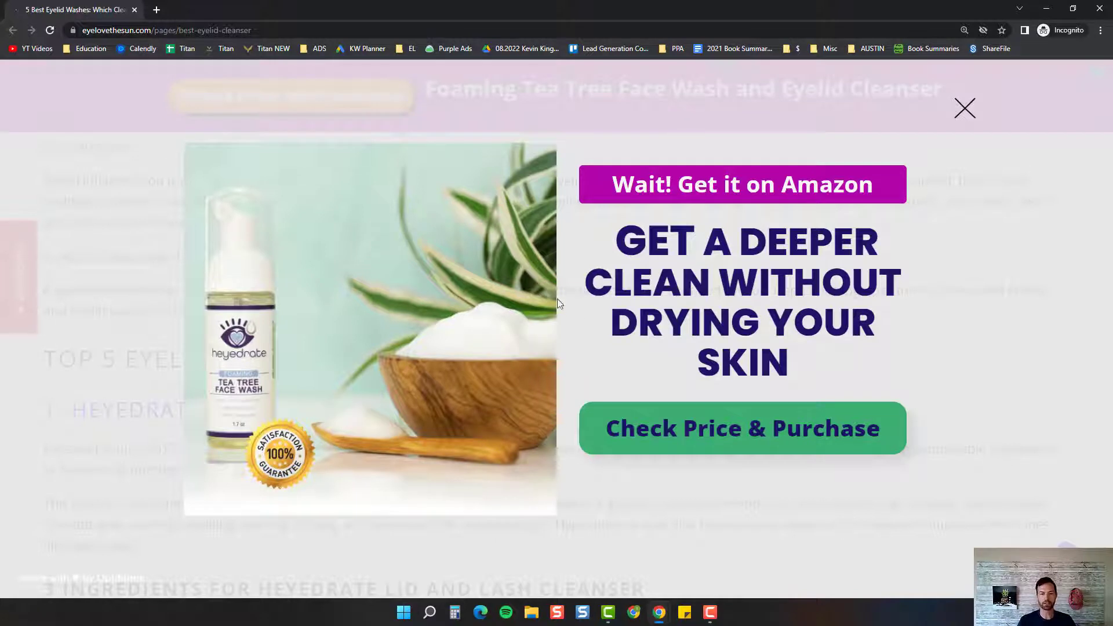
{"action": "left_click", "coordinate": [745, 436]}
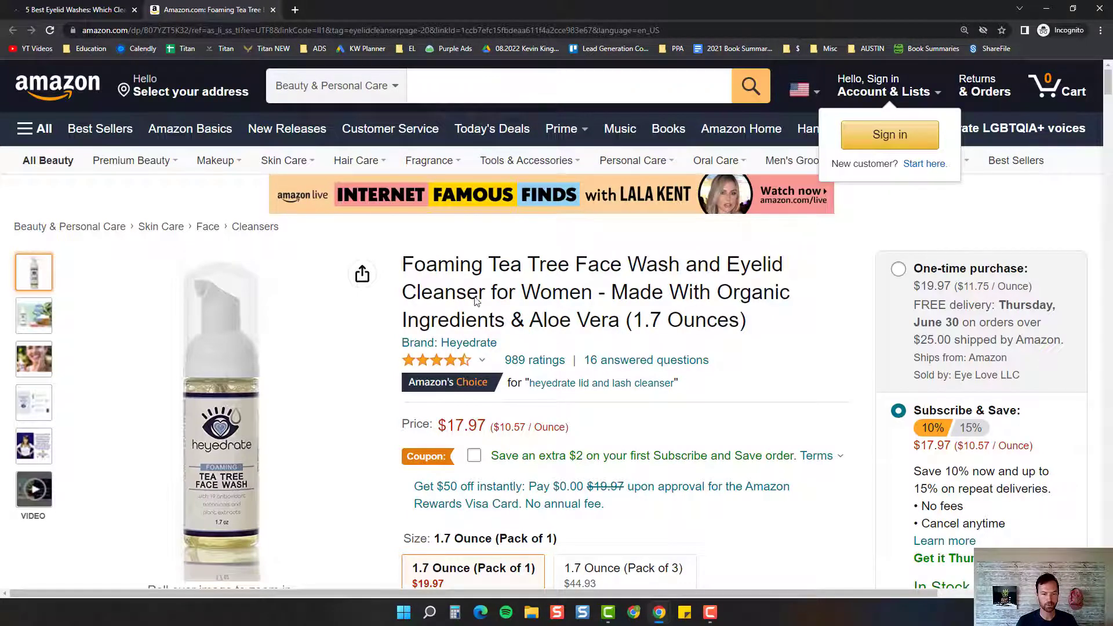
{"action": "left_click", "coordinate": [272, 10]}
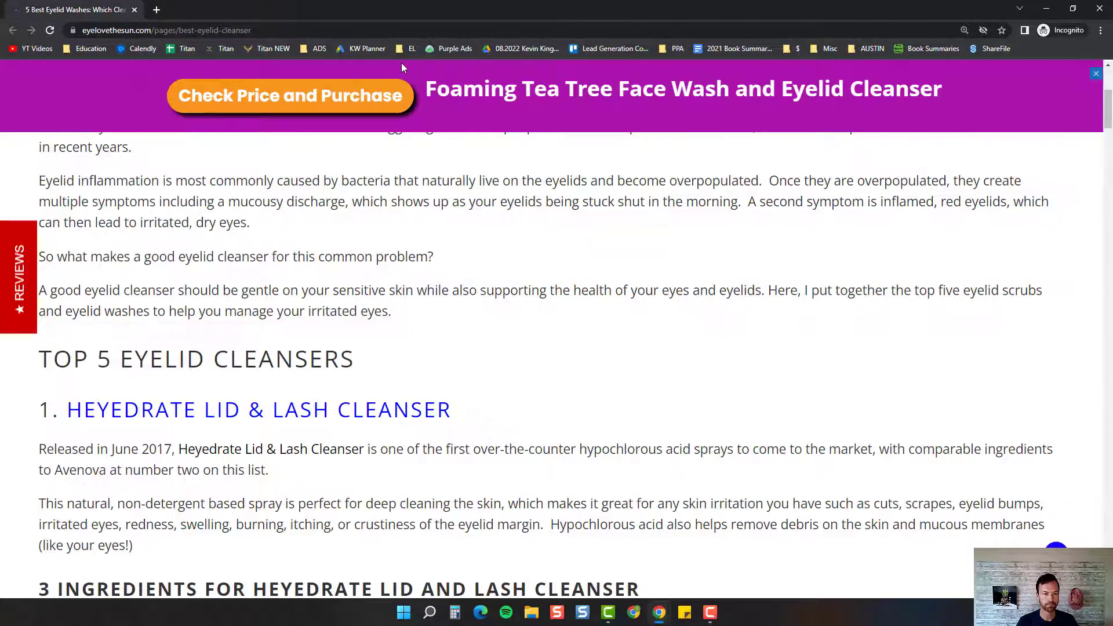
{"action": "left_click", "coordinate": [284, 96]}
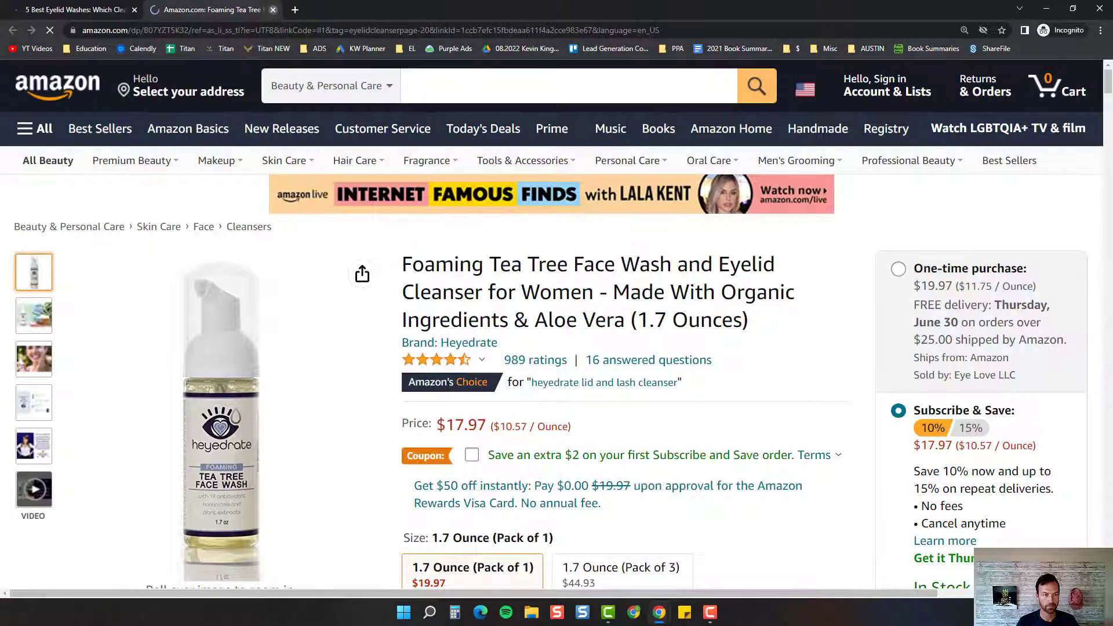
{"action": "left_click", "coordinate": [272, 10]}
Open the section 1 heading link "Heyedrate Lid & Lash Cleanser" in a new tab, inspect its full address, and return to the blog page.
{"action": "scroll", "coordinate": [492, 311], "scroll_direction": "down", "scroll_amount": 4}
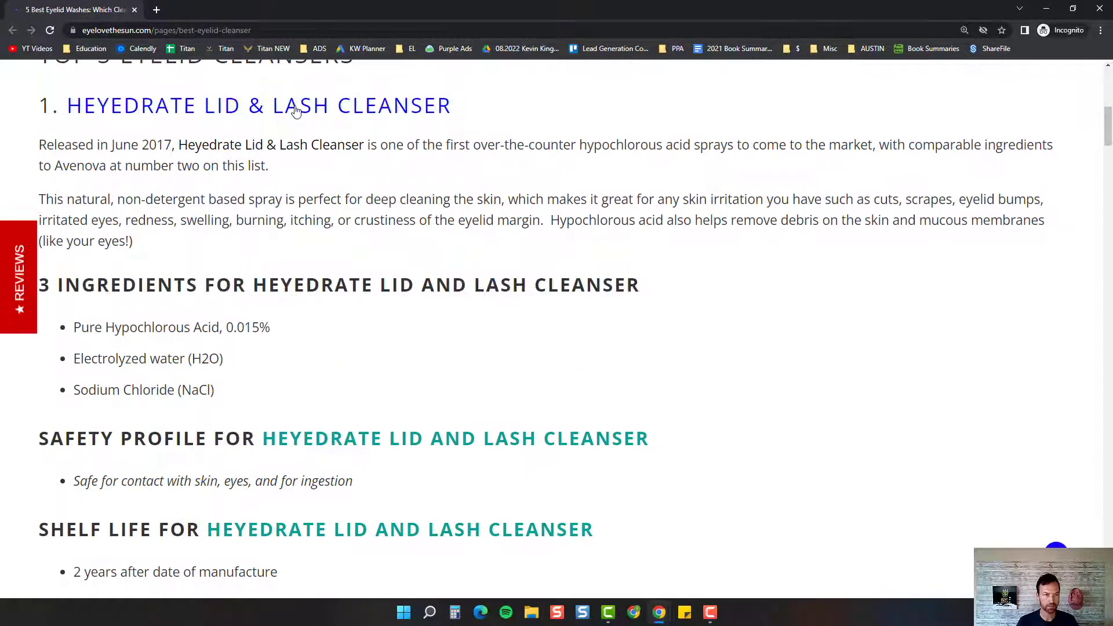
{"action": "right_click", "coordinate": [296, 111]}
{"action": "left_click", "coordinate": [310, 116]}
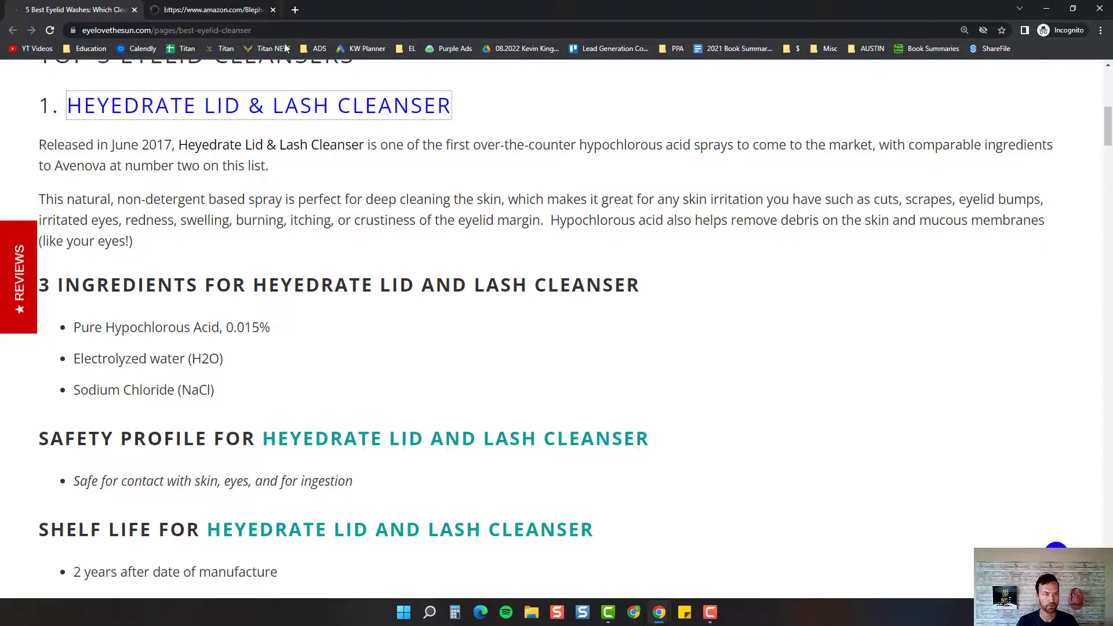
{"action": "left_click", "coordinate": [249, 5]}
{"action": "left_click_drag", "start_coordinate": [113, 30], "coordinate": [771, 30]}
{"action": "key", "text": "ctrl+shift+Tab"}
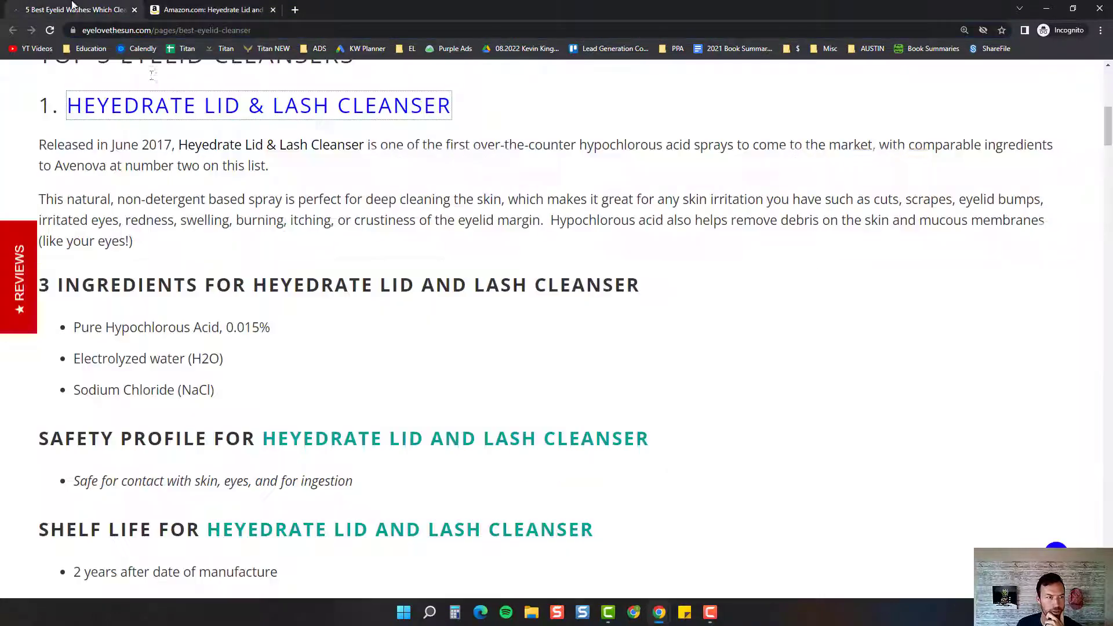
Test the Heyedrate Lid and Lash Cleanser links in the Safety Profile, Shelf Life and Directions headings, returning to the blog page each time.
{"action": "scroll", "coordinate": [325, 255], "scroll_direction": "down", "scroll_amount": 3}
{"action": "left_click", "coordinate": [327, 258]}
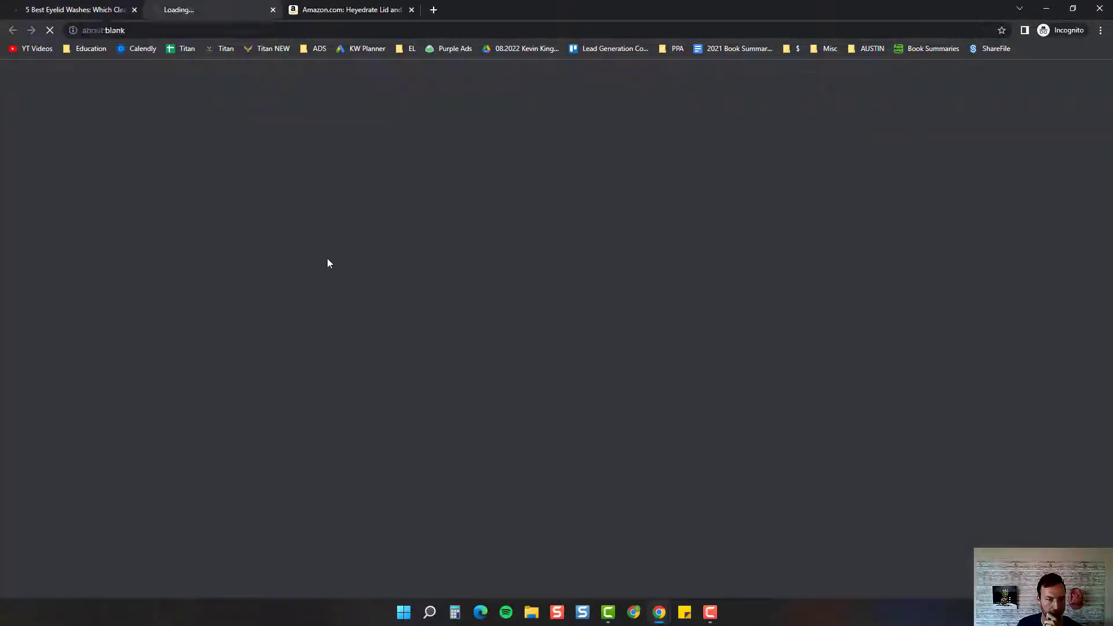
{"action": "left_click", "coordinate": [96, 6]}
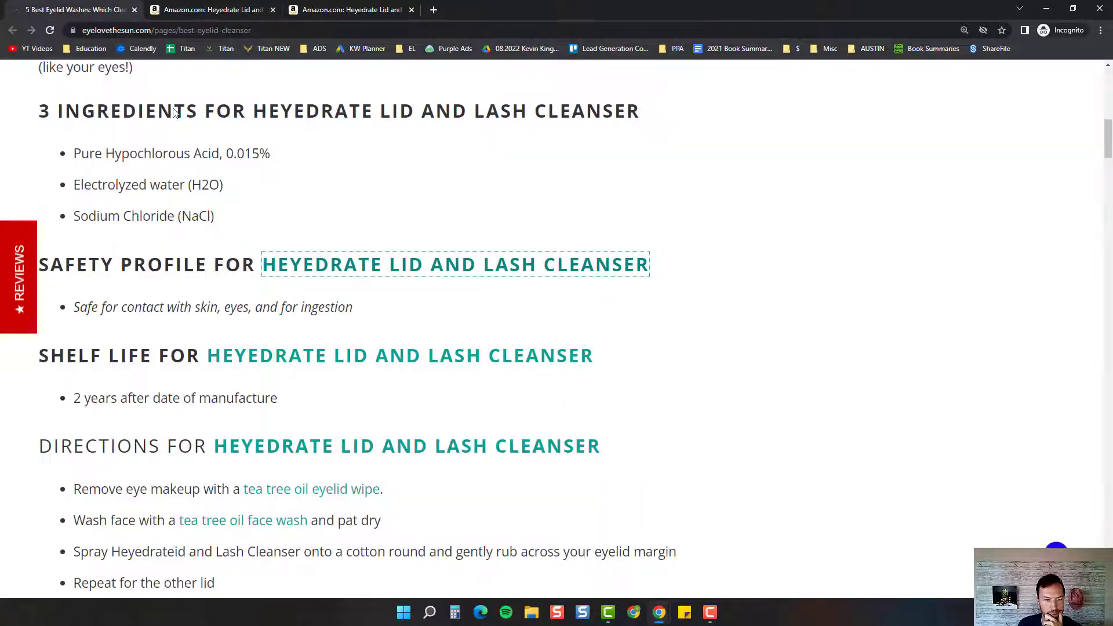
{"action": "left_click", "coordinate": [327, 353]}
{"action": "left_click", "coordinate": [93, 6]}
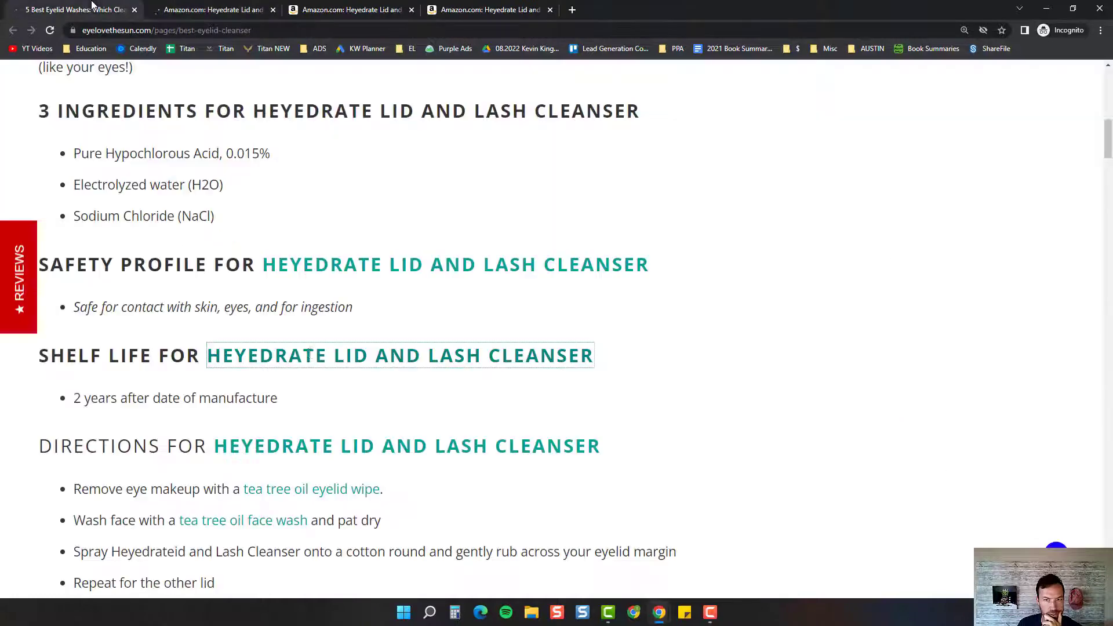
{"action": "scroll", "coordinate": [325, 348], "scroll_direction": "down", "scroll_amount": 3}
{"action": "left_click", "coordinate": [307, 269]}
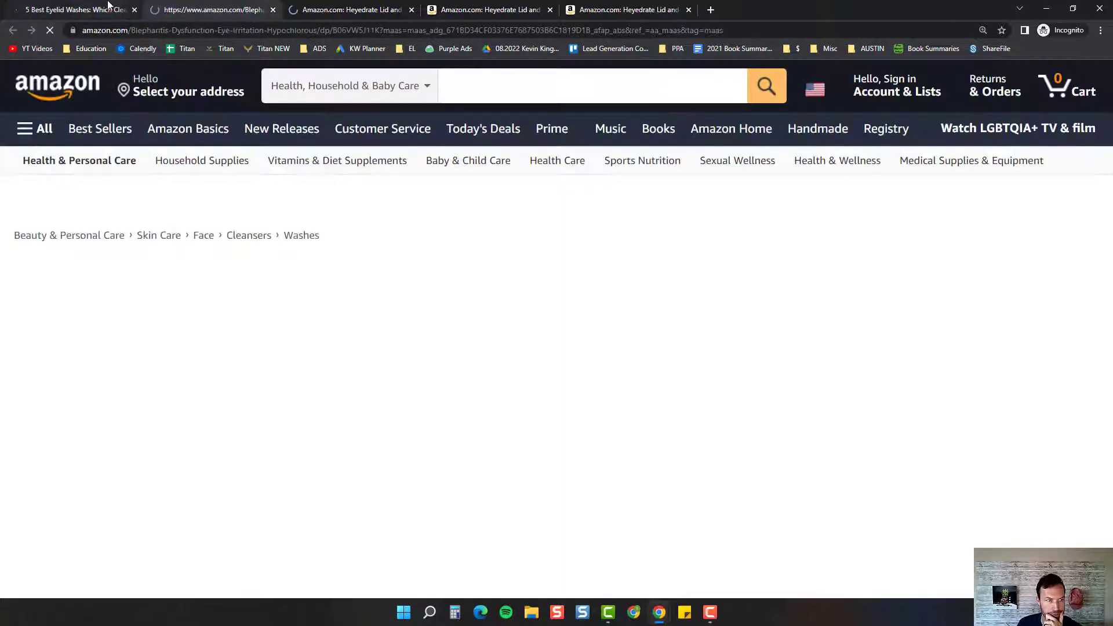
{"action": "left_click", "coordinate": [108, 5]}
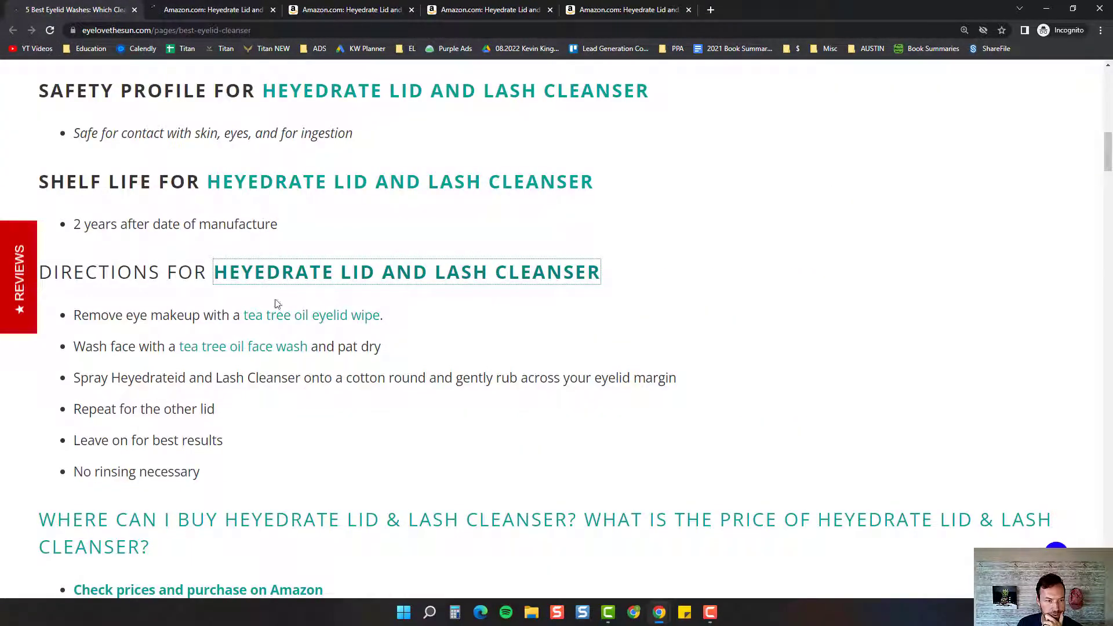
Test the "tea tree oil eyelid wipe" and "tea tree oil face wash" links in the directions list.
{"action": "left_click", "coordinate": [281, 315]}
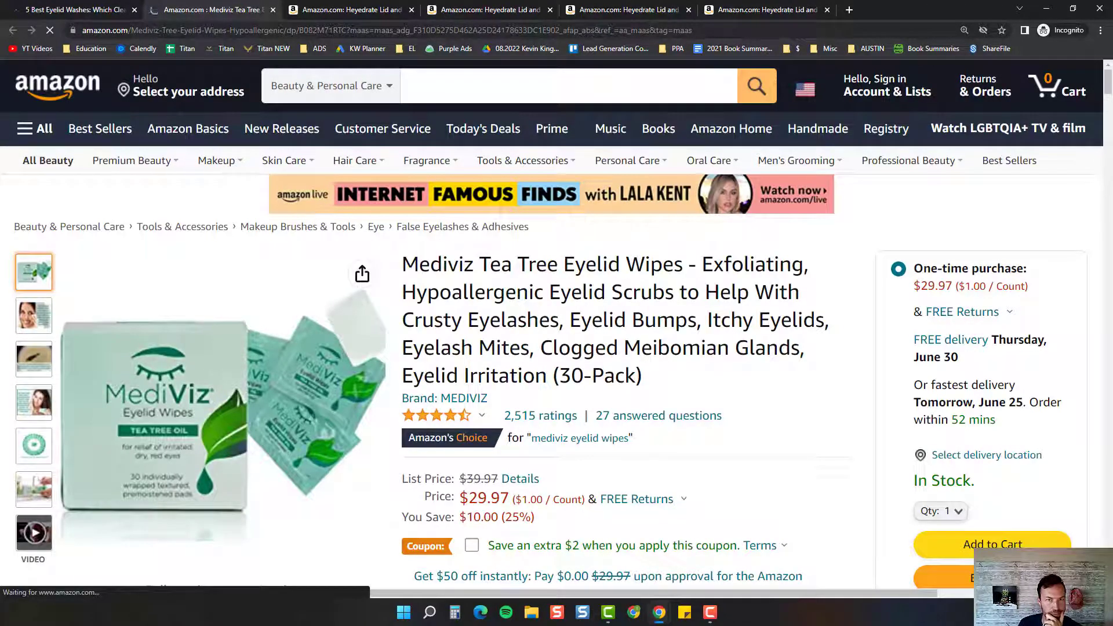
{"action": "left_click", "coordinate": [89, 7]}
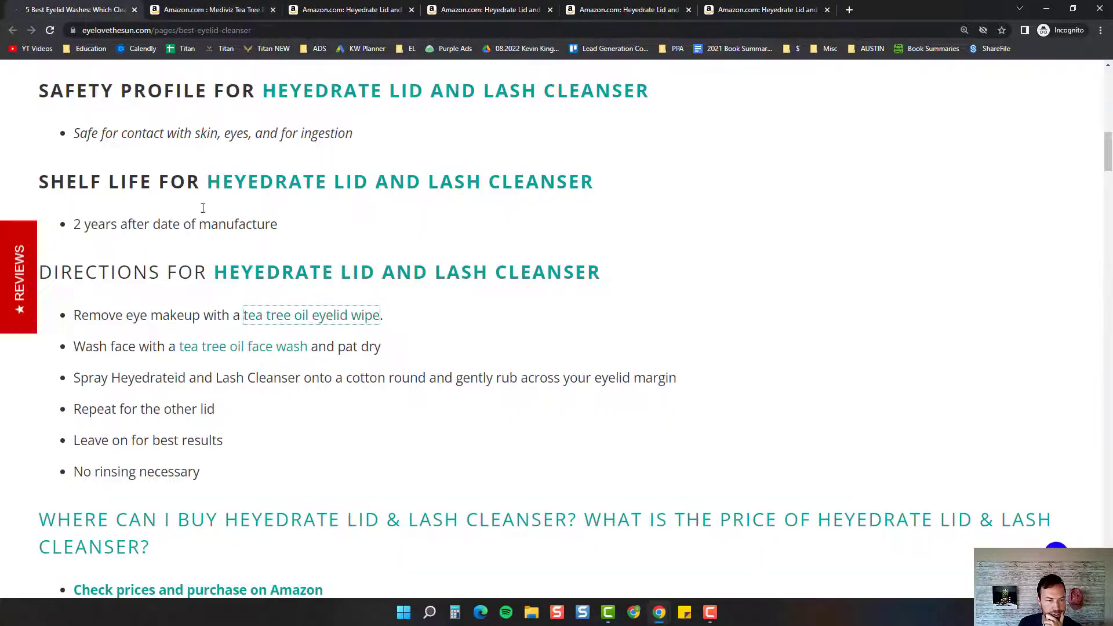
{"action": "left_click", "coordinate": [236, 347]}
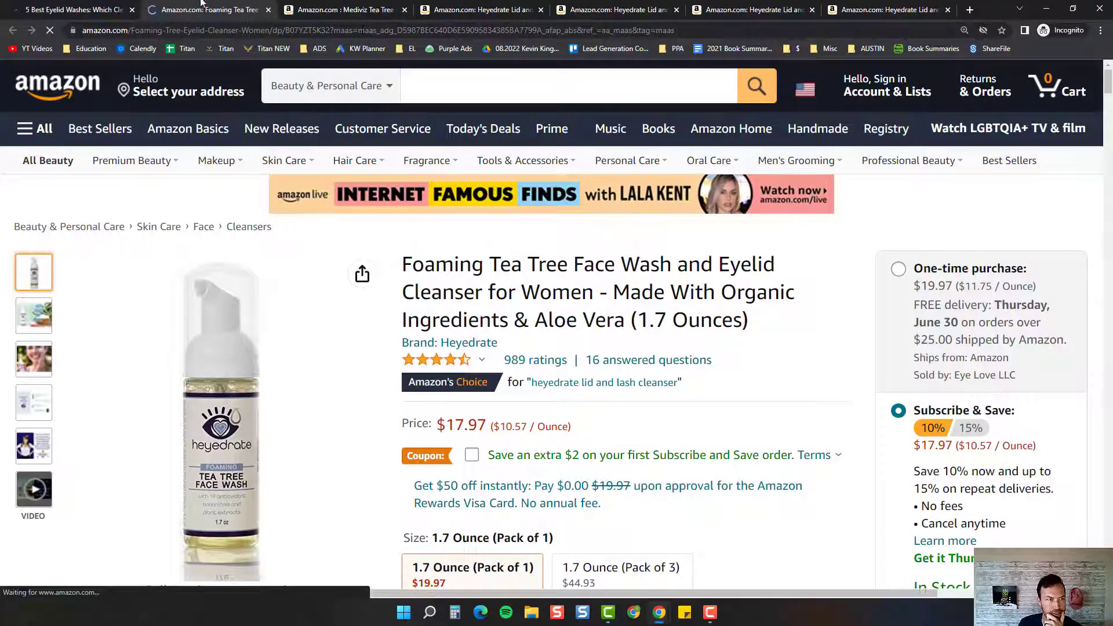
{"action": "left_click", "coordinate": [75, 9]}
Test the "Where can I buy Heyedrate Lid & Lash Cleanser?" heading link and the "Check prices and purchase on Amazon" link.
{"action": "scroll", "coordinate": [405, 363], "scroll_direction": "down", "scroll_amount": 6}
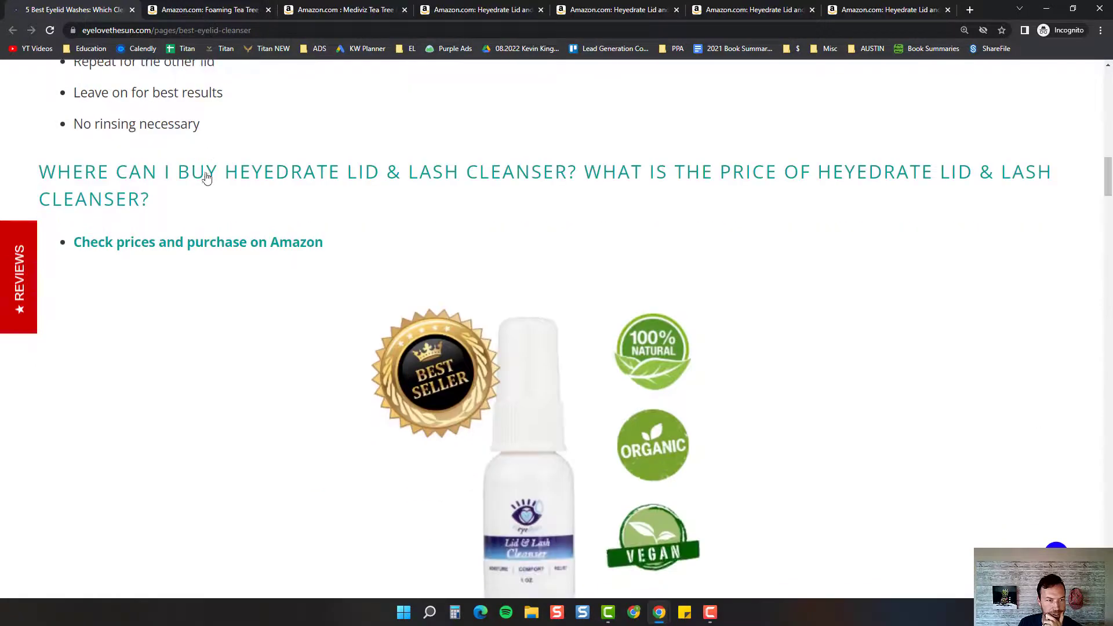
{"action": "left_click", "coordinate": [207, 179]}
{"action": "left_click", "coordinate": [101, 6]}
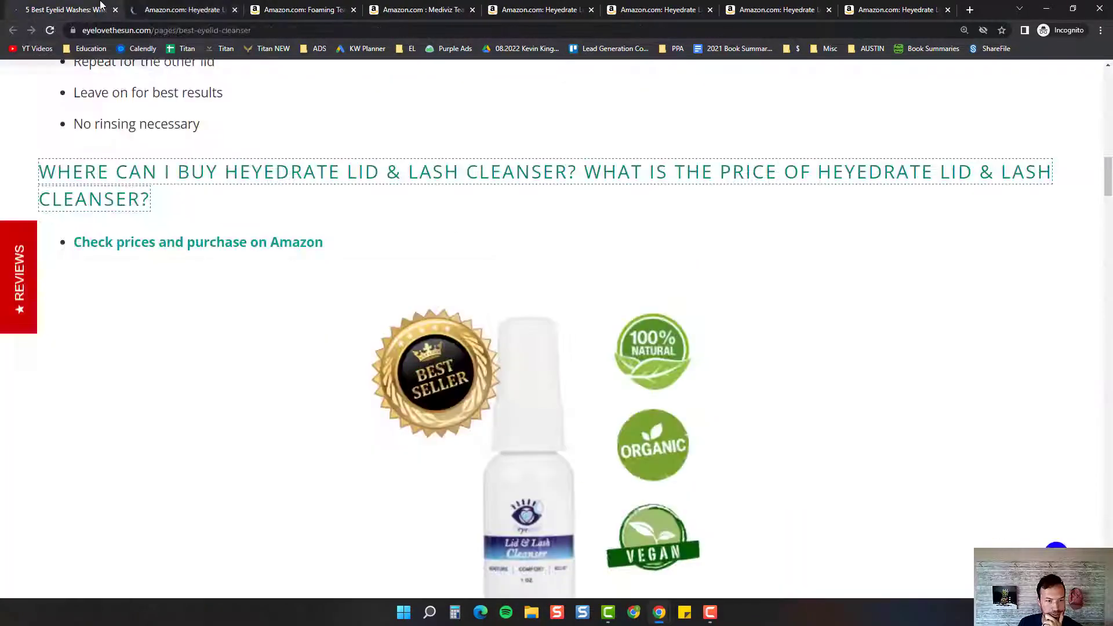
{"action": "left_click", "coordinate": [218, 244]}
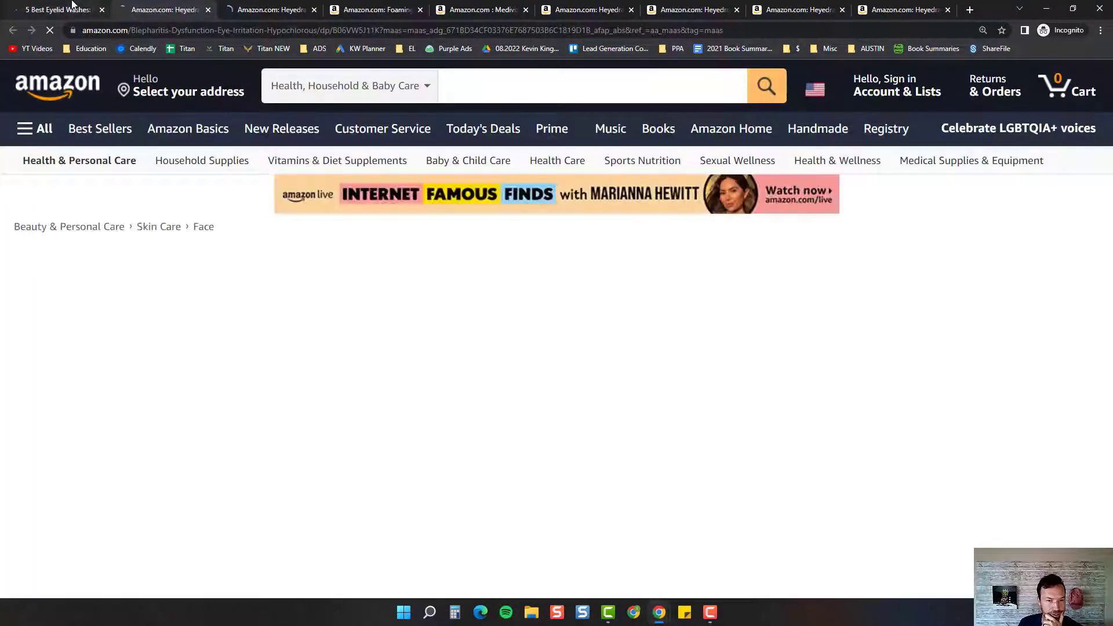
{"action": "left_click", "coordinate": [73, 5]}
Test the links of the Heyedrate product image and its "Purchase on Amazon" button, returning to the blog page.
{"action": "scroll", "coordinate": [406, 289], "scroll_direction": "down", "scroll_amount": 4}
{"action": "left_click", "coordinate": [148, 9]}
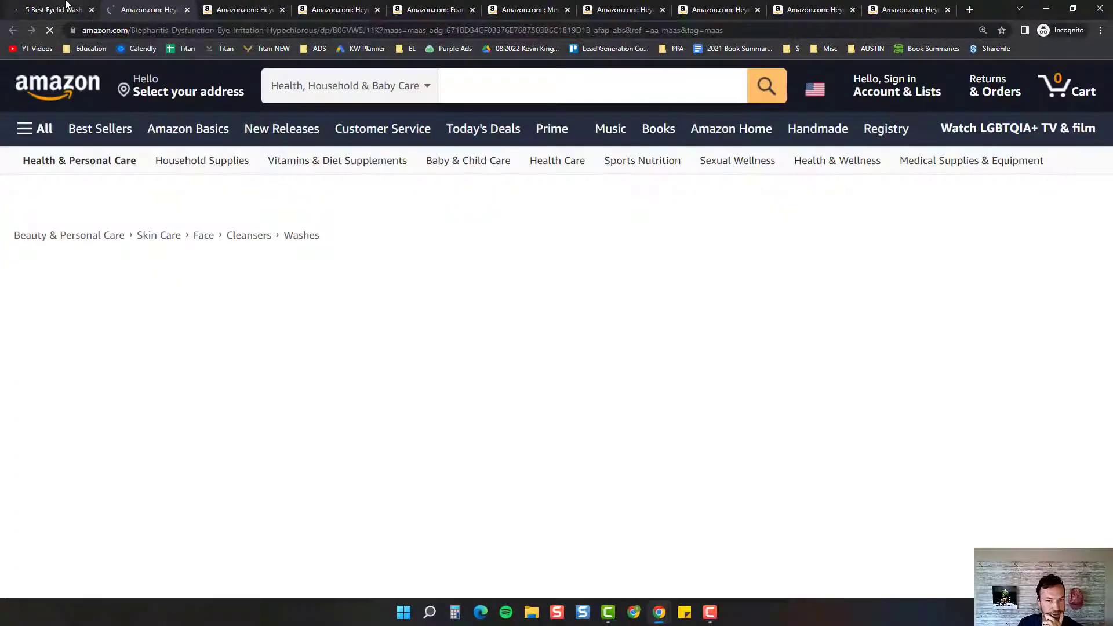
{"action": "left_click", "coordinate": [55, 10]}
{"action": "scroll", "coordinate": [498, 413], "scroll_direction": "down", "scroll_amount": 3}
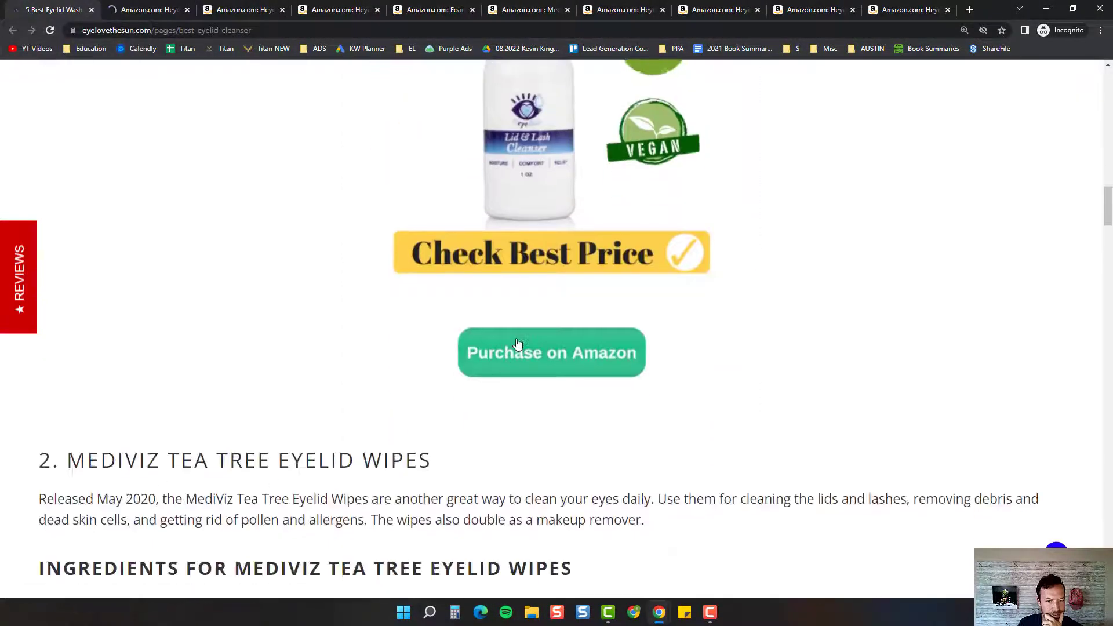
{"action": "left_click", "coordinate": [515, 351]}
{"action": "left_click", "coordinate": [53, 6]}
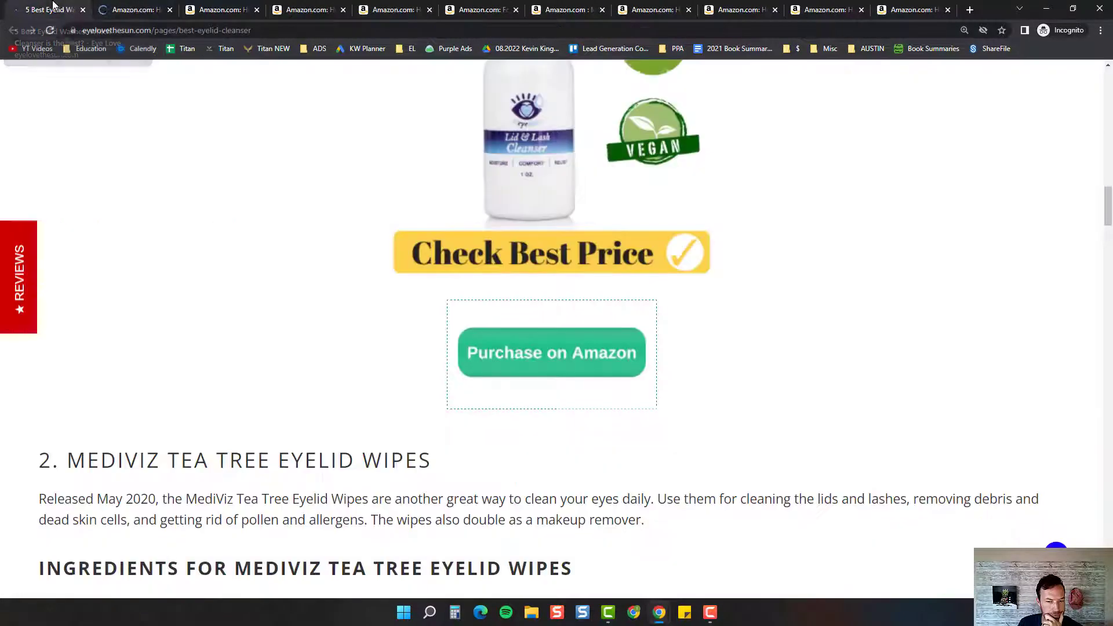
Test the "Where to Buy MediViz Wipes?" heading link and the "Amazon" link in the bullet below it.
{"action": "scroll", "coordinate": [556, 350], "scroll_direction": "down", "scroll_amount": 8}
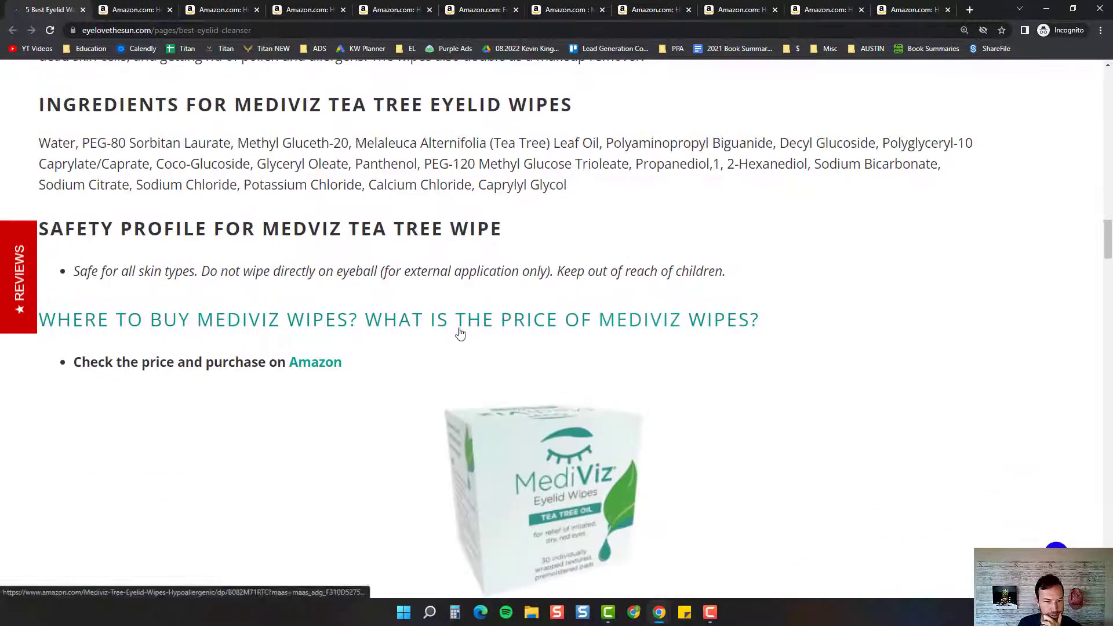
{"action": "left_click", "coordinate": [456, 323]}
{"action": "left_click", "coordinate": [64, 6]}
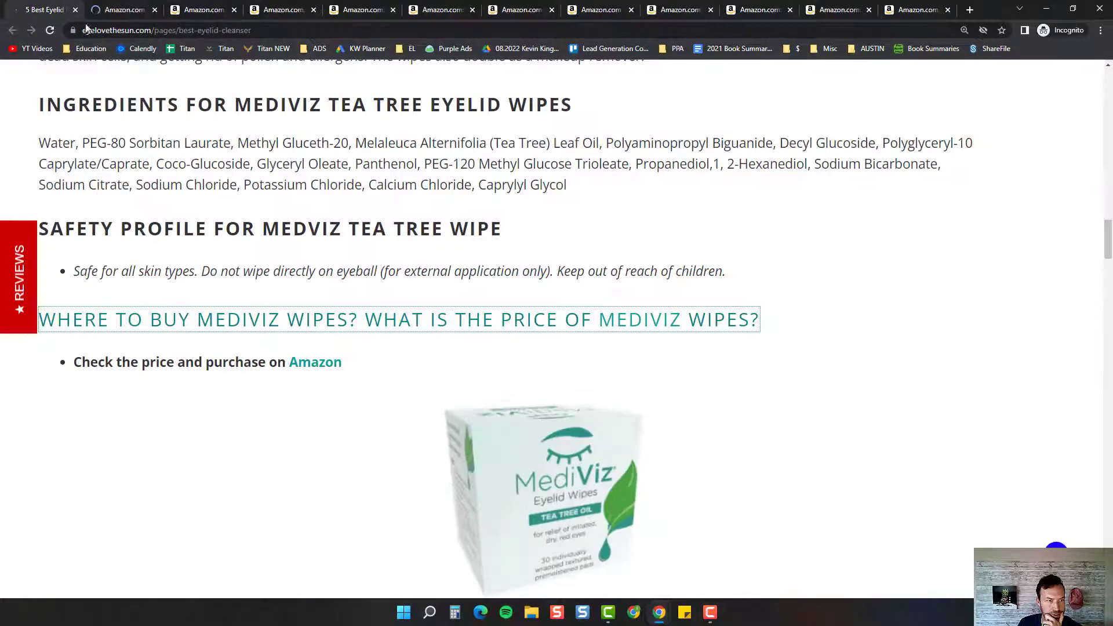
{"action": "left_click", "coordinate": [293, 362]}
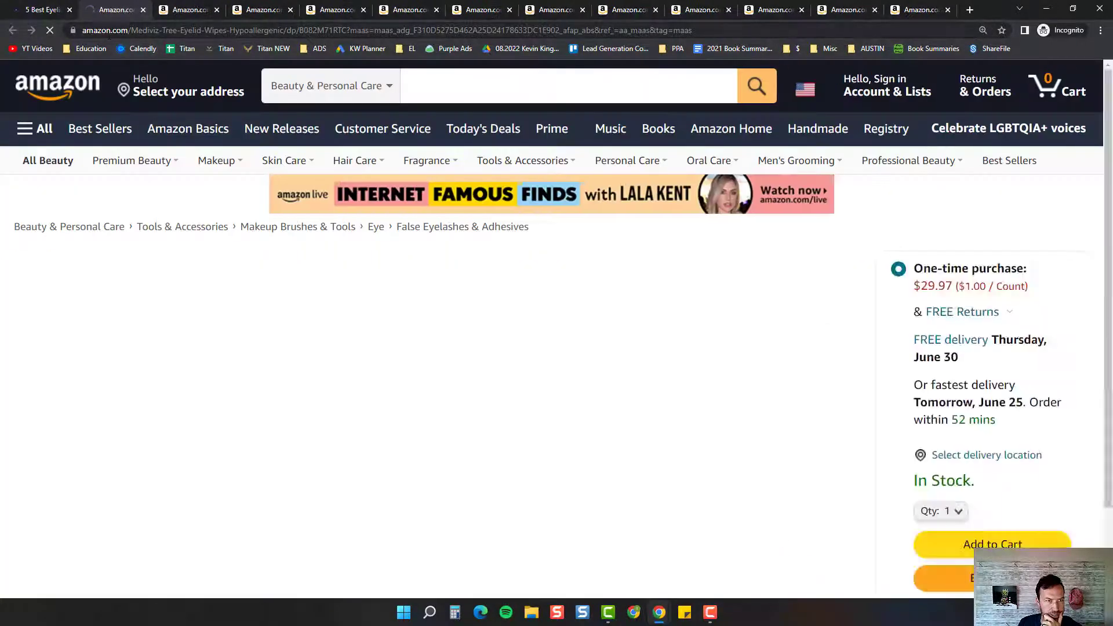
{"action": "left_click", "coordinate": [8, 6]}
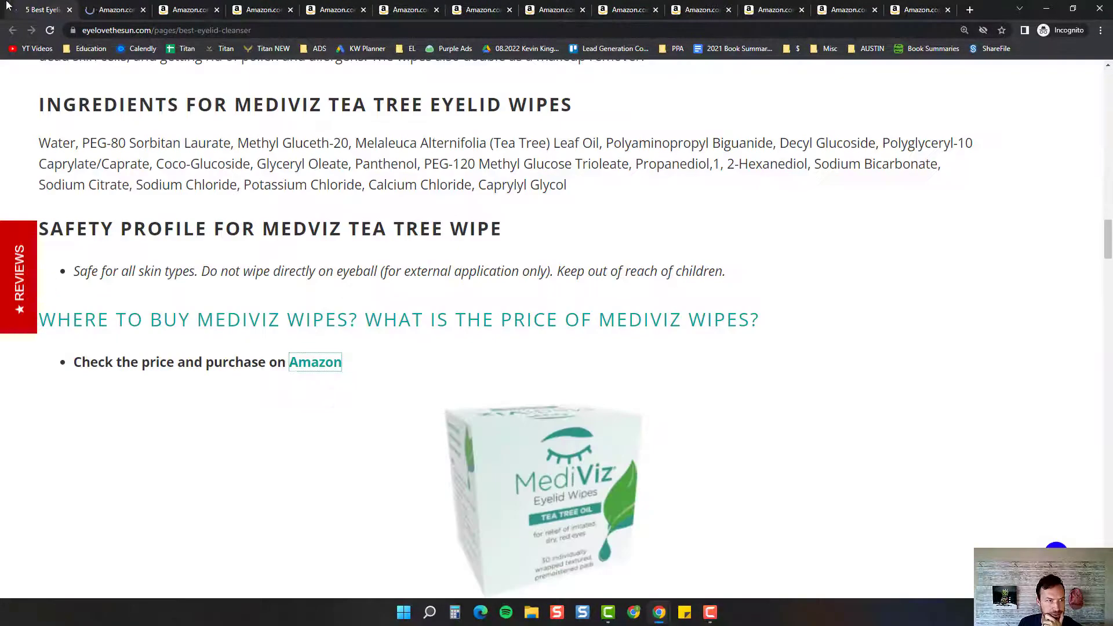
{"action": "scroll", "coordinate": [455, 400], "scroll_direction": "down", "scroll_amount": 3}
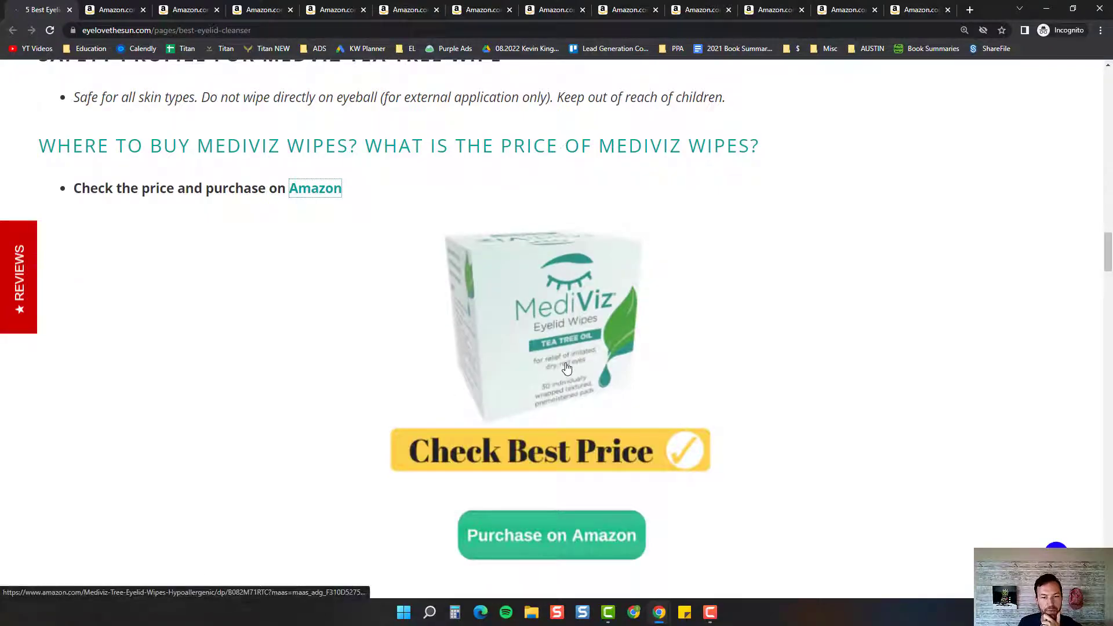